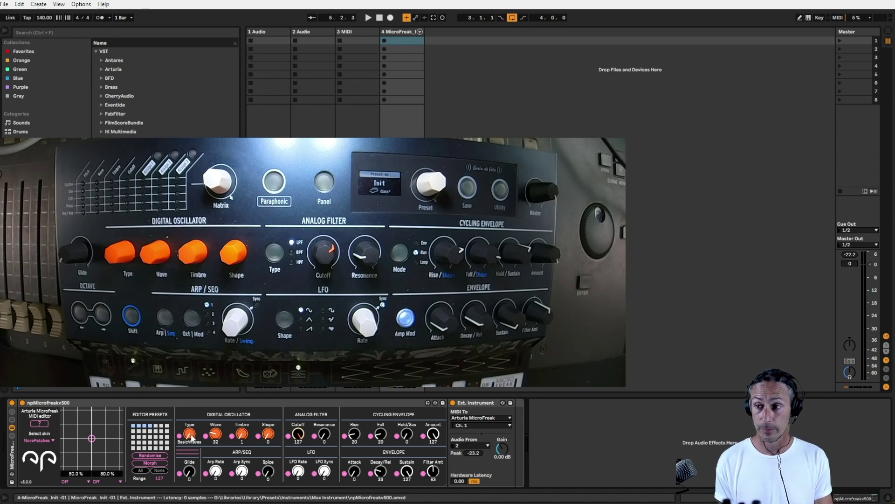
mouse_move(189, 435)
mouse_down()
mouse_move(189, 414)
mouse_move(193, 438)
mouse_up()
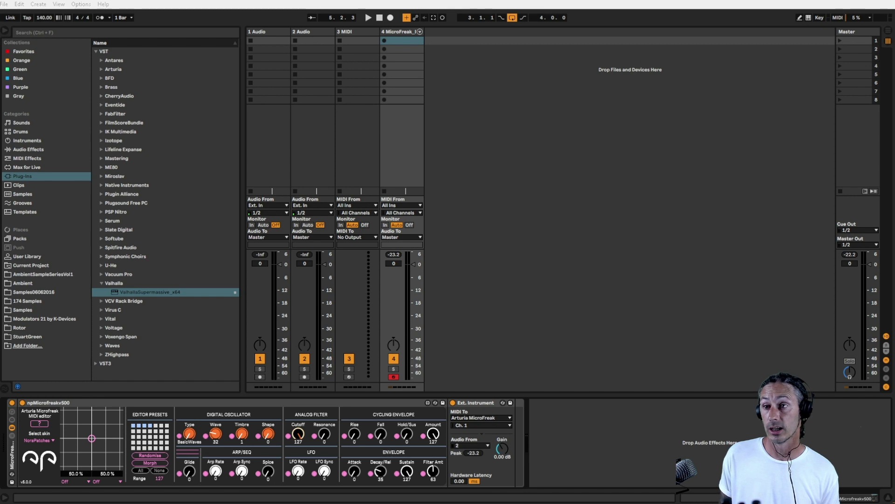
Step: Add ValhallaSupermassive to the MicroFreak track, recall its user preset Default and close the plug-in window
double_click(154, 292)
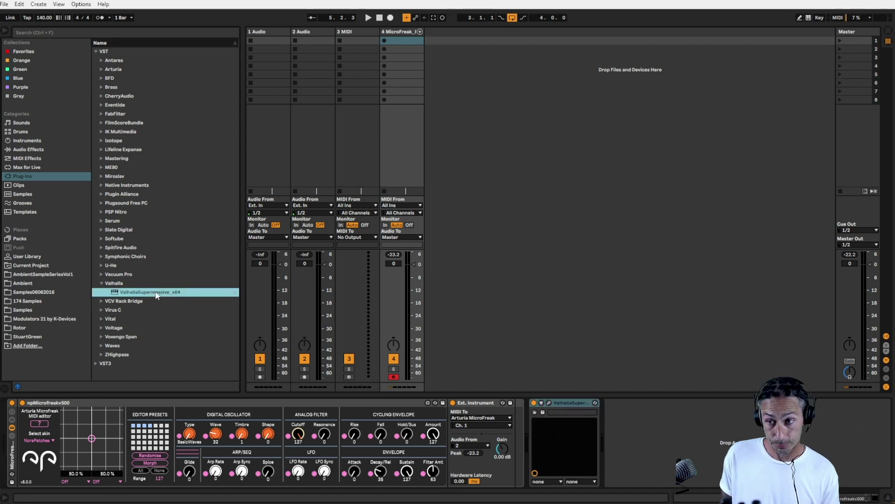
click(548, 402)
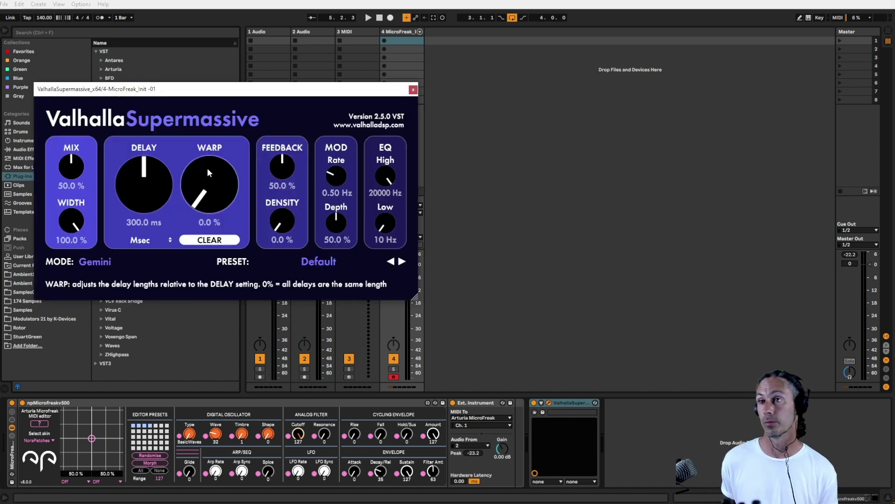
click(315, 262)
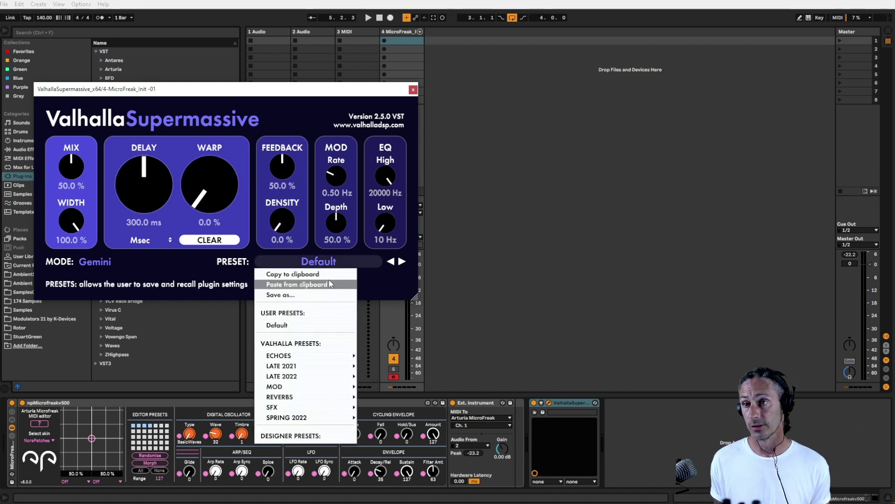
click(298, 329)
click(219, 246)
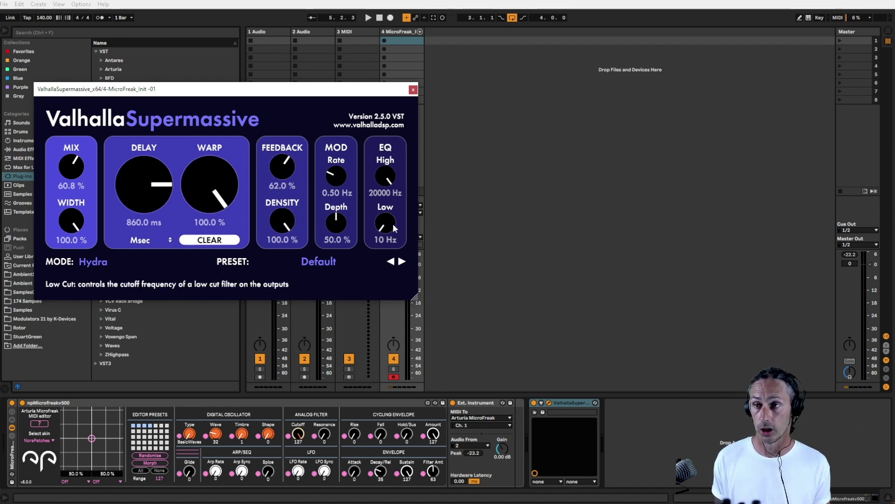
click(413, 90)
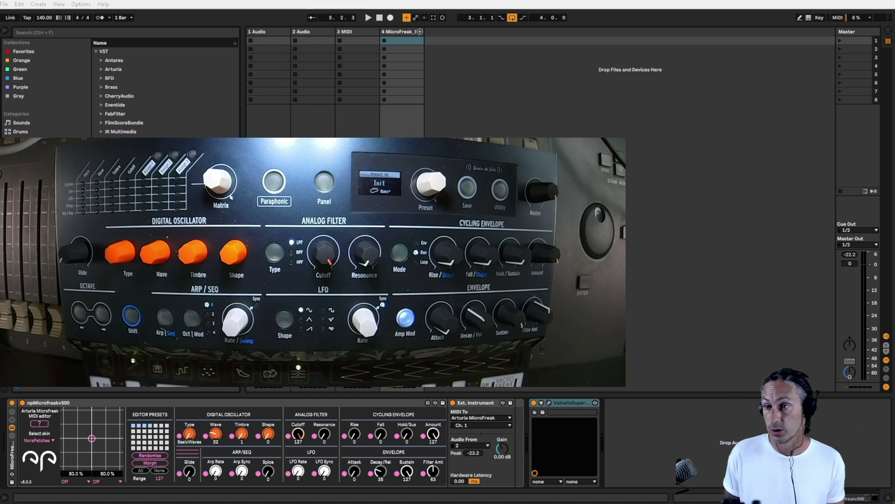
Step: Set the MicroFreak's digital oscillator to type SawX with Wave 0, Timbre 0 and Shape 38
drag(189, 435, 189, 426)
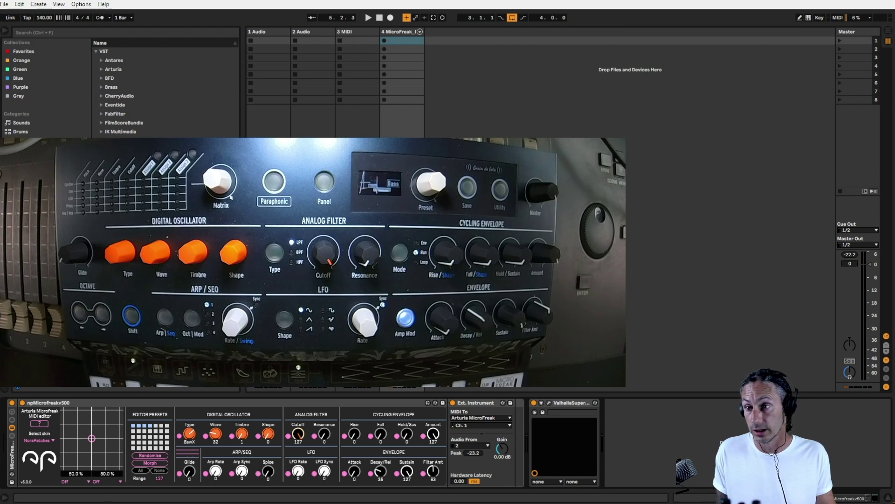
scroll(241, 438, up, 2)
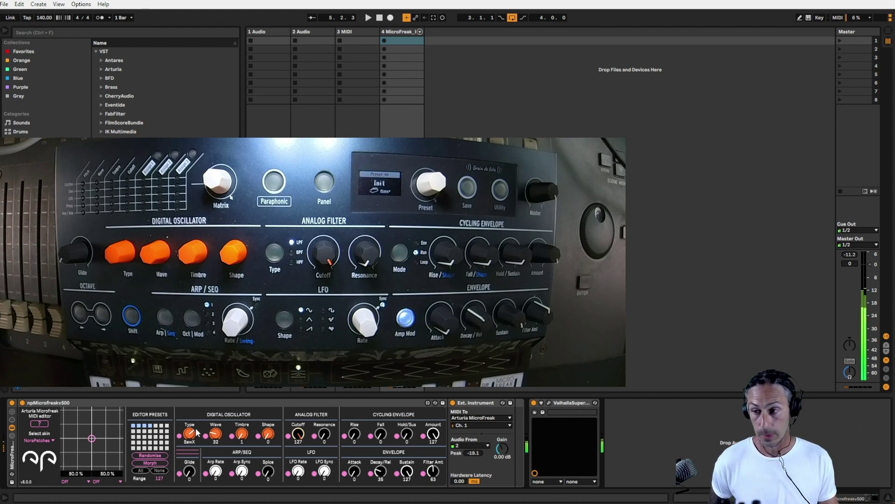
drag(221, 434, 218, 449)
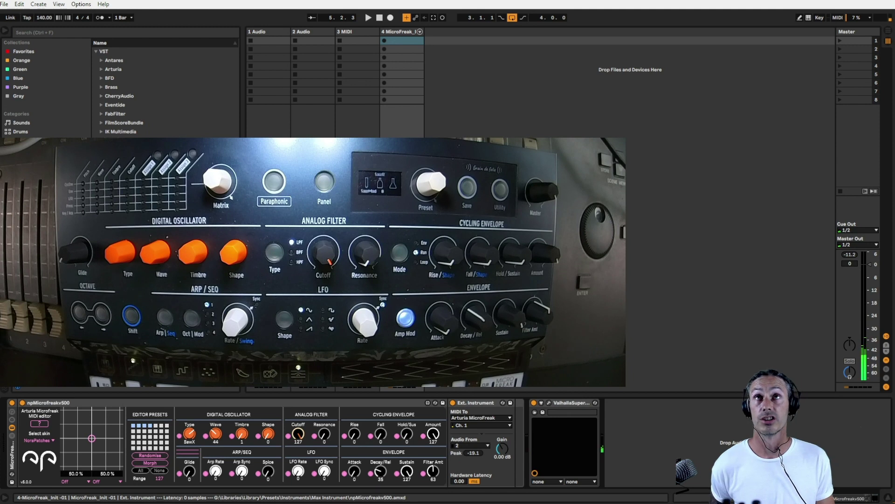
drag(251, 432, 251, 420)
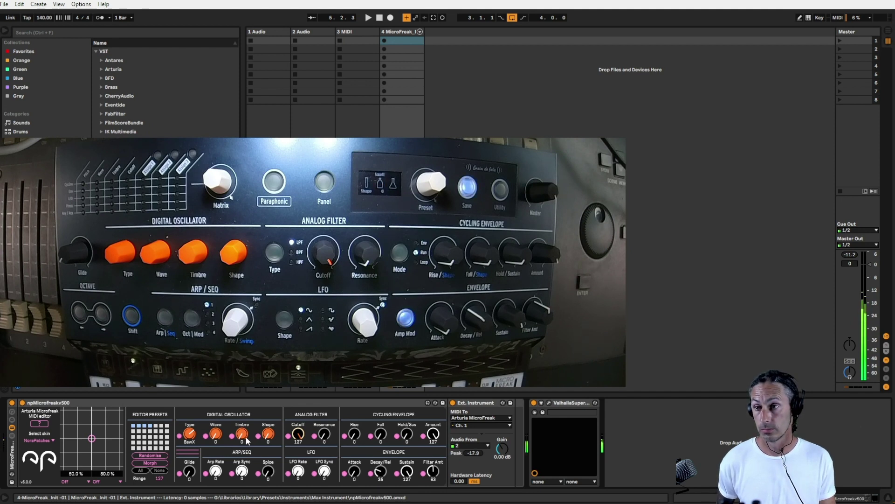
mouse_move(270, 437)
mouse_down()
mouse_move(269, 413)
mouse_move(275, 432)
mouse_up()
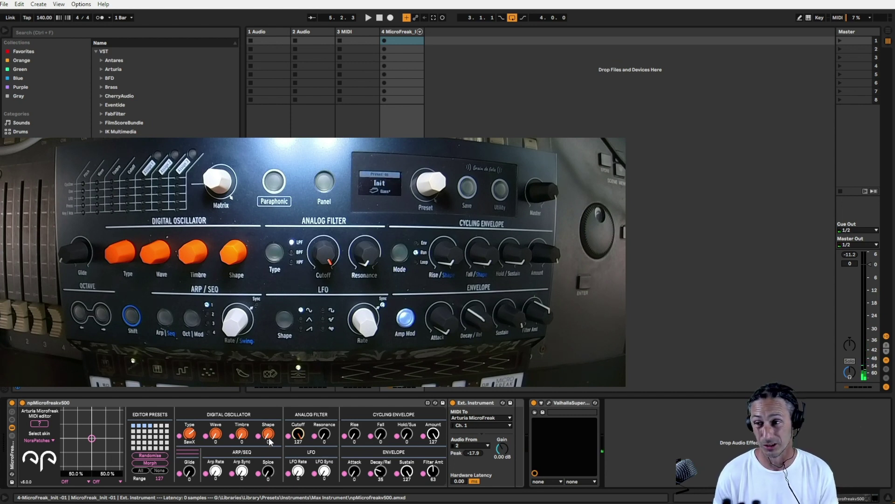
drag(269, 436, 249, 435)
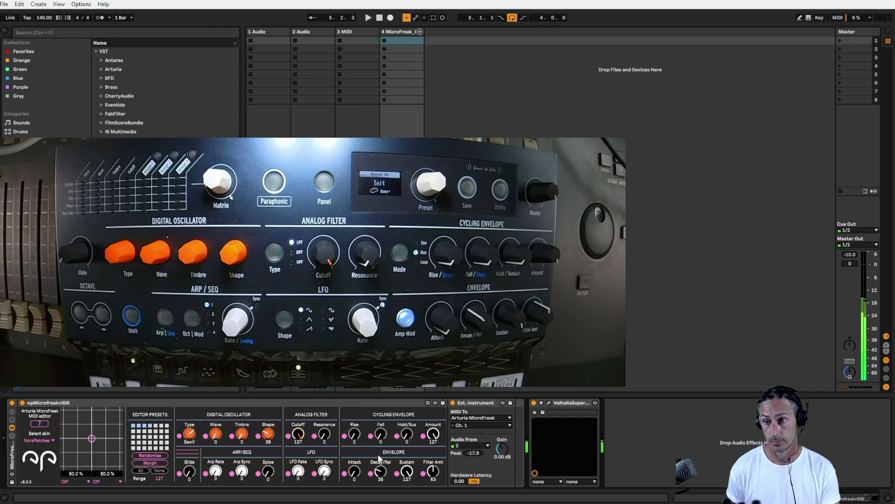
Step: Set the MicroFreak envelope's Decay/Rel to 88
drag(381, 470, 380, 451)
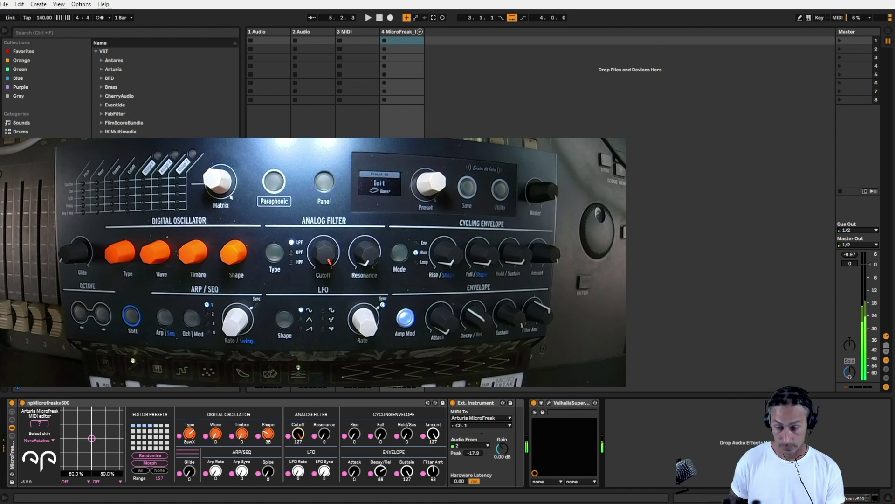
mouse_move(298, 434)
mouse_down()
mouse_move(298, 478)
mouse_move(298, 433)
mouse_up()
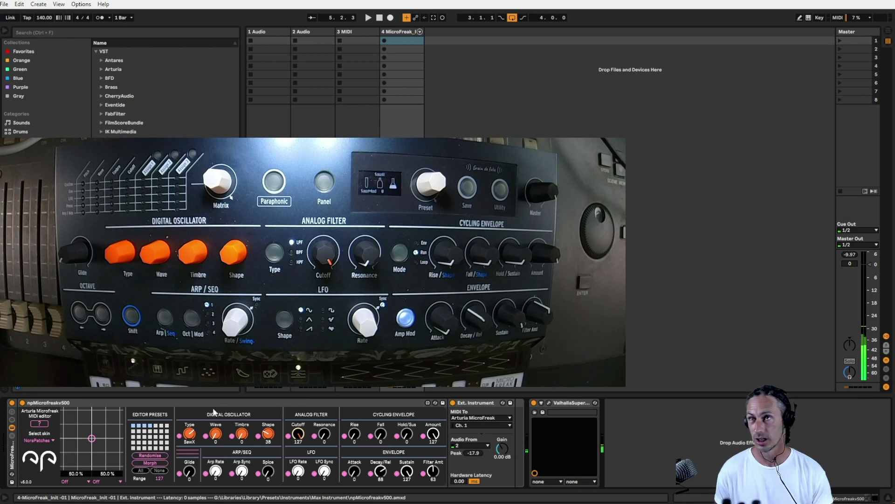
Step: Audition the oscillator's Timbre by raising it to about 60 and returning it to 0
mouse_move(245, 437)
mouse_down()
mouse_move(242, 447)
mouse_move(238, 435)
mouse_up()
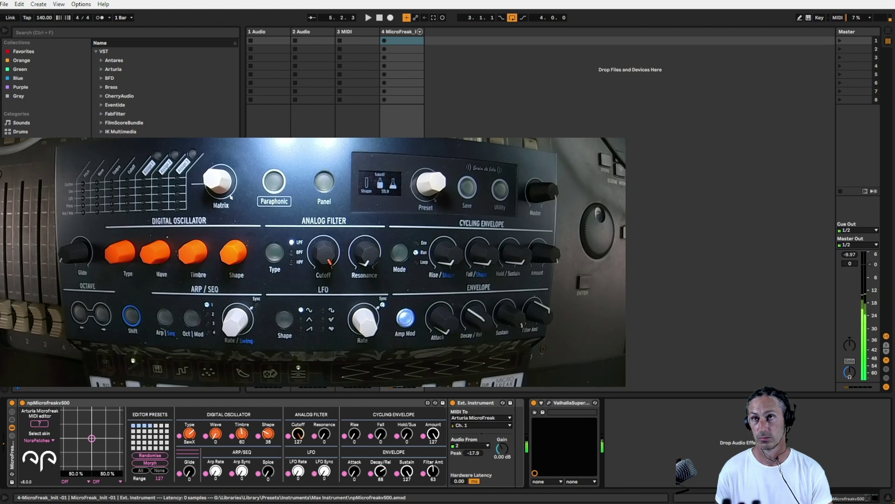
drag(239, 436, 242, 443)
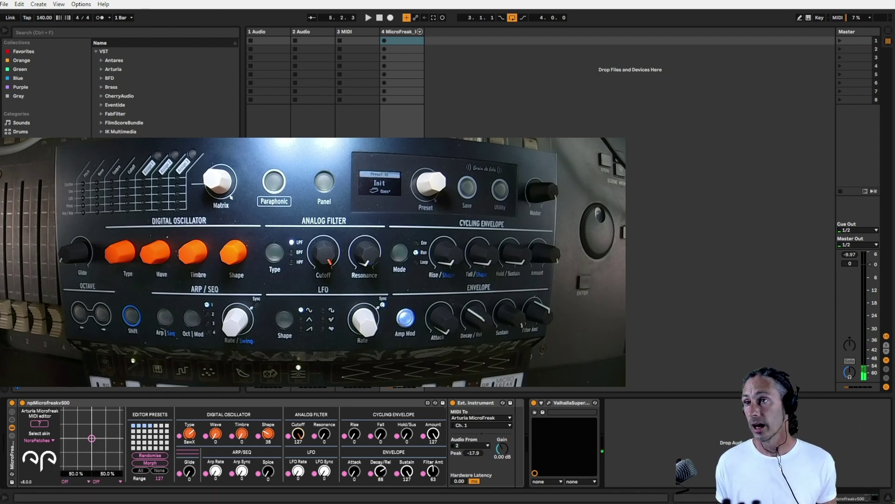
Step: Insert the LFO modulator between Ext. Instrument and ValhallaSupermassive, and map it to the MicroFreak oscillator's Timbre
click(121, 69)
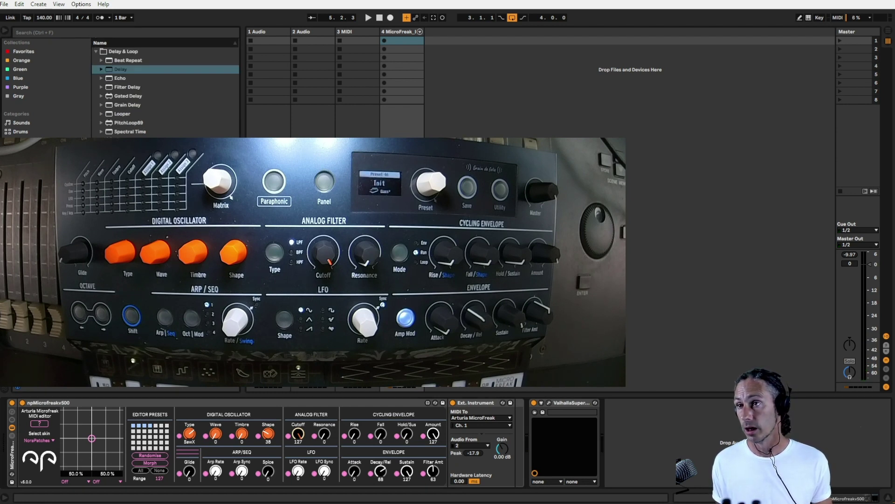
click(122, 87)
mouse_move(131, 140)
mouse_down()
mouse_move(519, 429)
mouse_move(454, 438)
mouse_up()
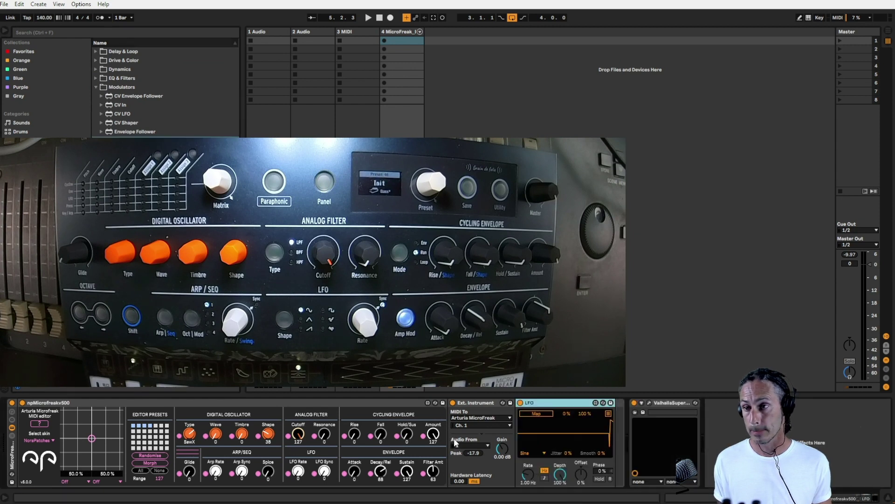
click(532, 412)
click(241, 434)
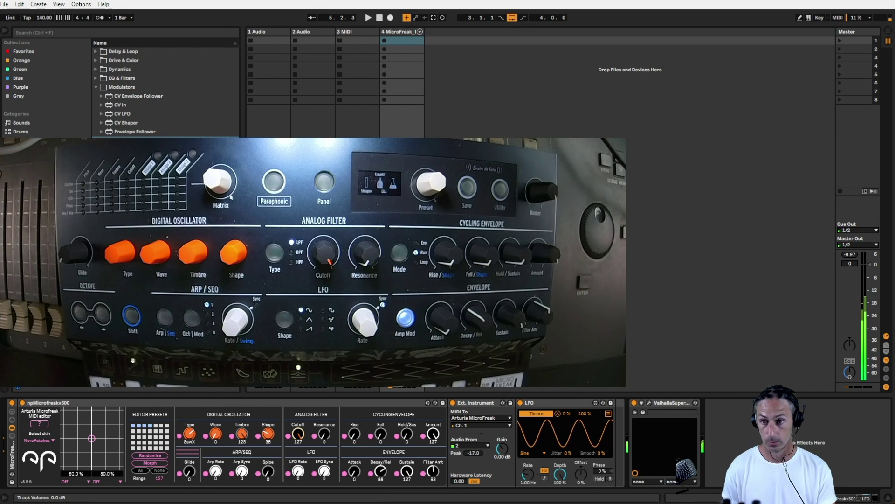
Step: Sync the LFO to the tempo at a rate of 4 and limit the Timbre mapping's maximum to 40 %
click(544, 479)
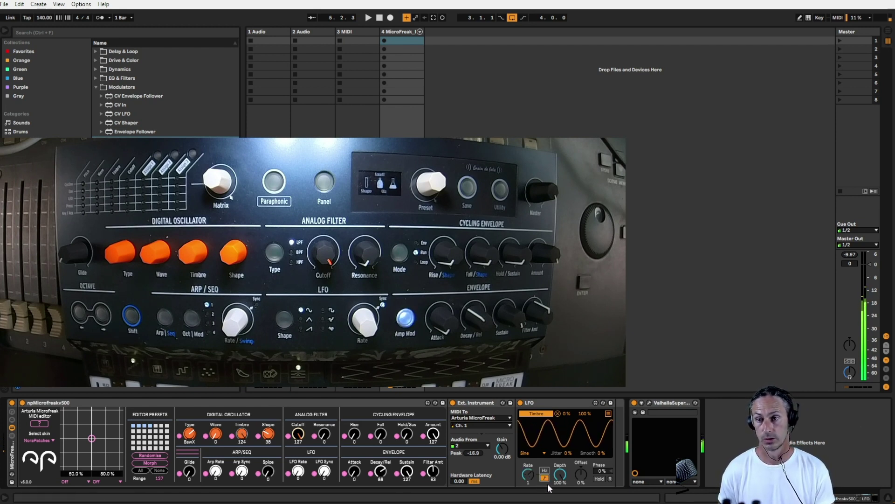
drag(528, 474, 527, 470)
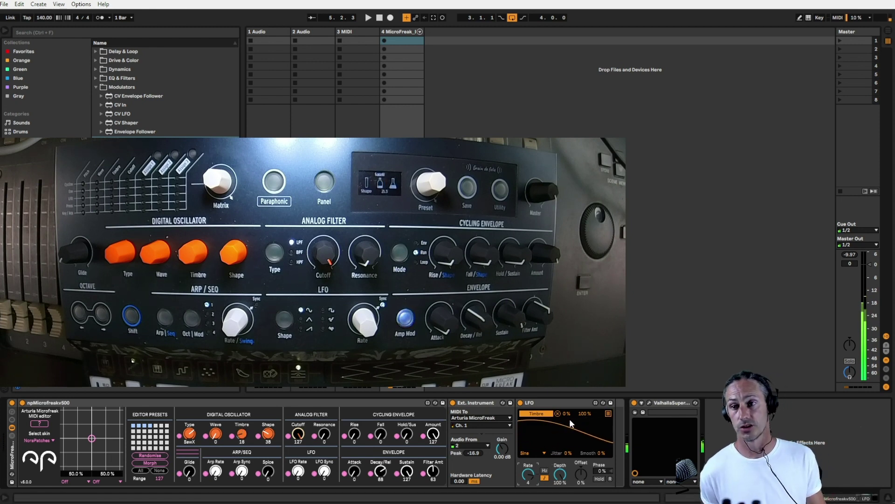
drag(585, 417, 585, 446)
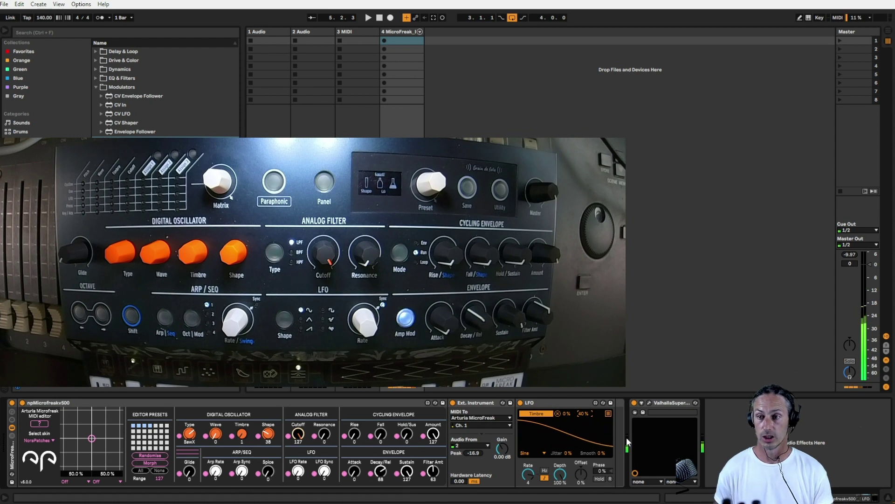
Step: Map the LFO additionally to the oscillator's Shape with a maximum of 29 %, and set the LFO rate to 8
click(608, 413)
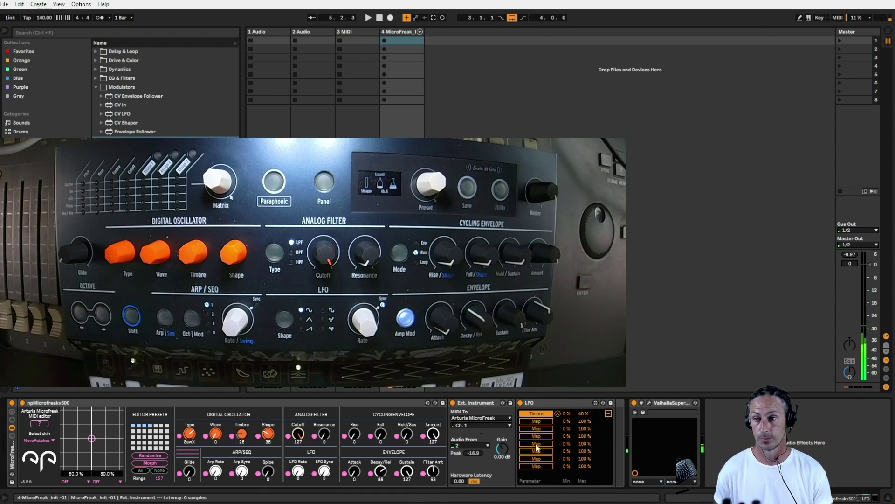
click(268, 434)
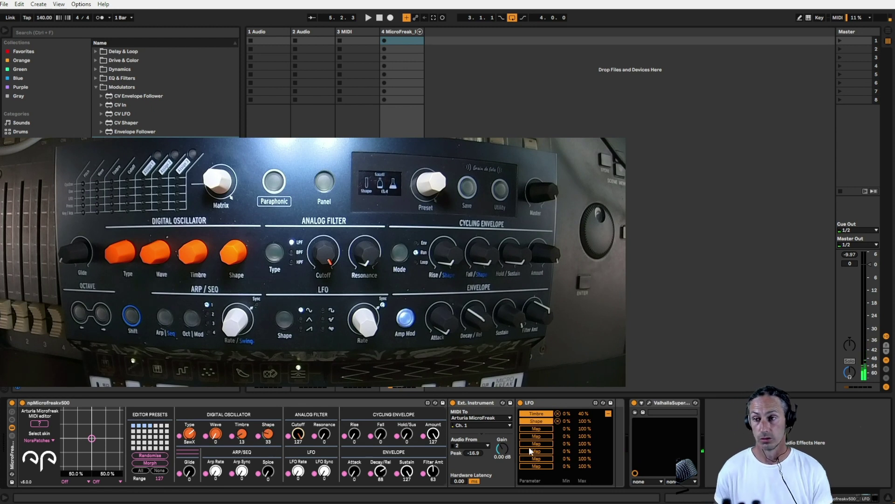
drag(584, 421, 584, 426)
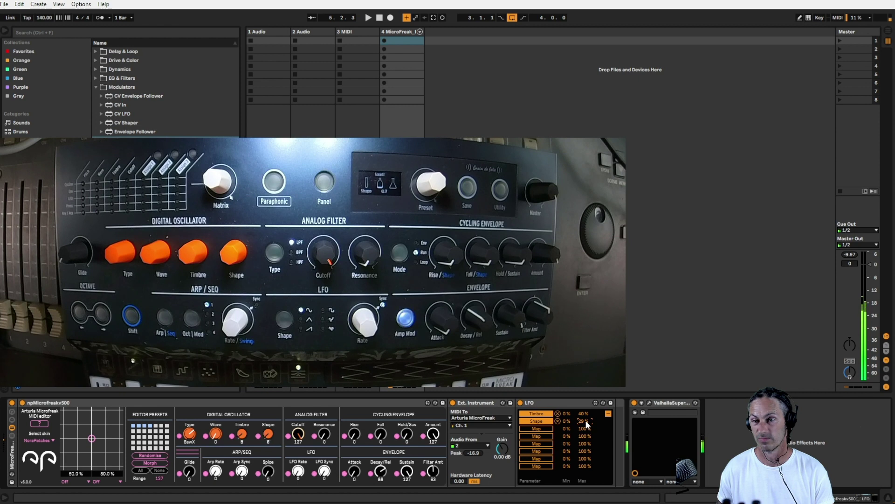
click(609, 414)
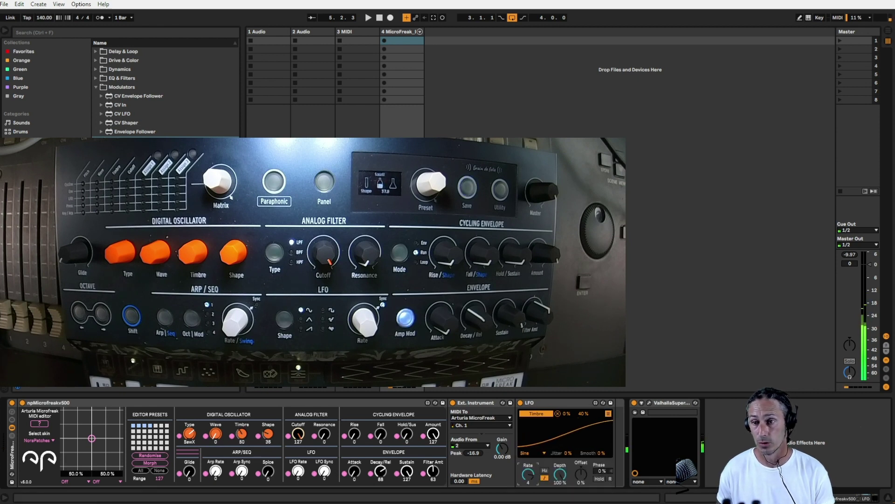
drag(541, 471, 545, 467)
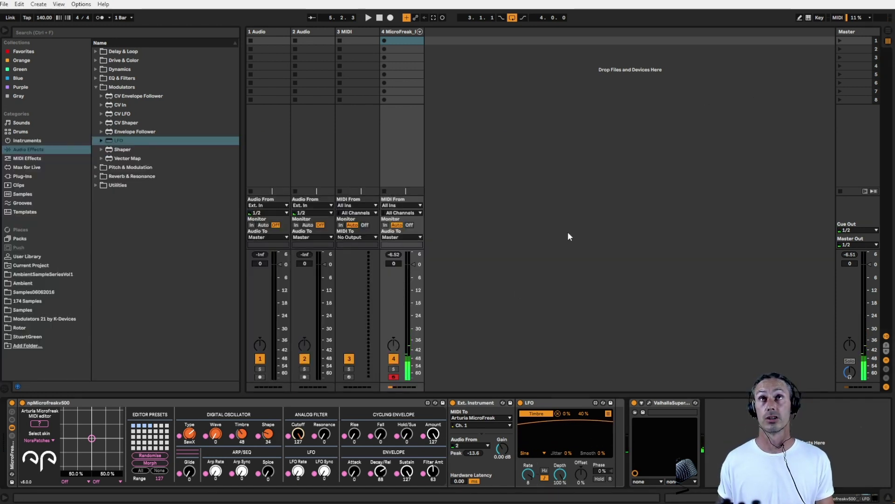
Step: Create an empty 16-bar MIDI clip on the MicroFreak track from bar 3 to bar 19 in the arrangement and extend the loop over it
key(Tab)
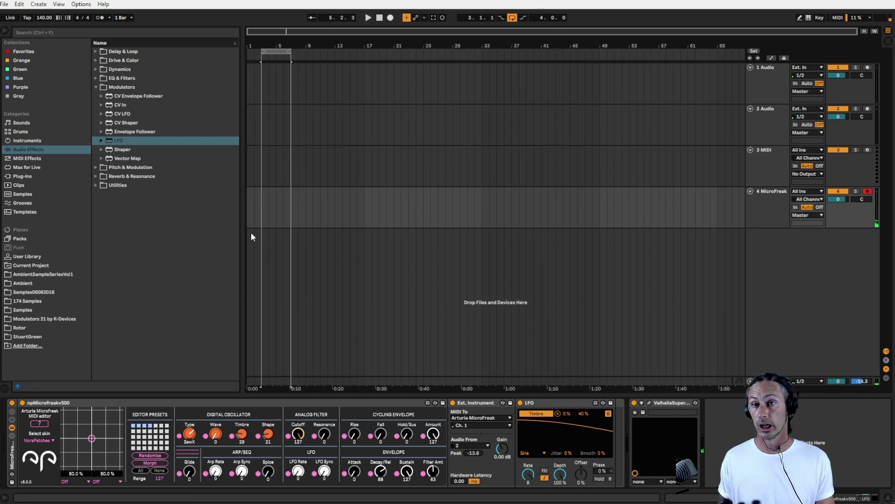
drag(264, 215, 326, 210)
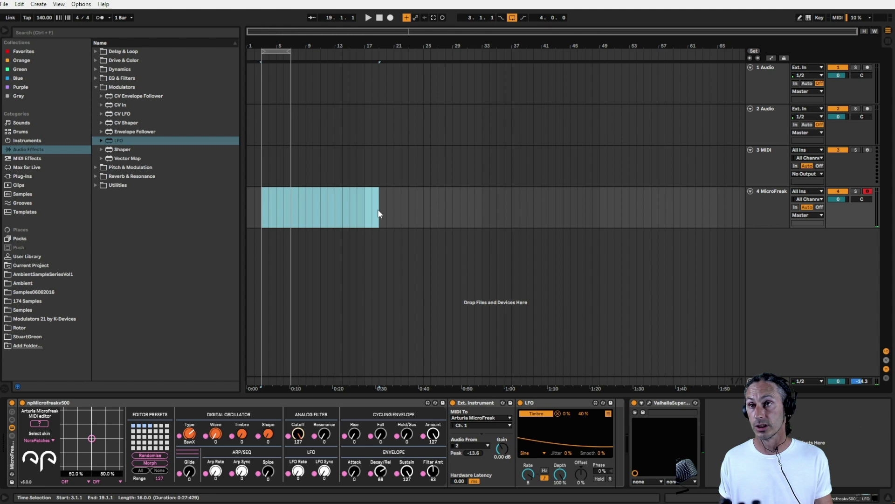
right_click(354, 198)
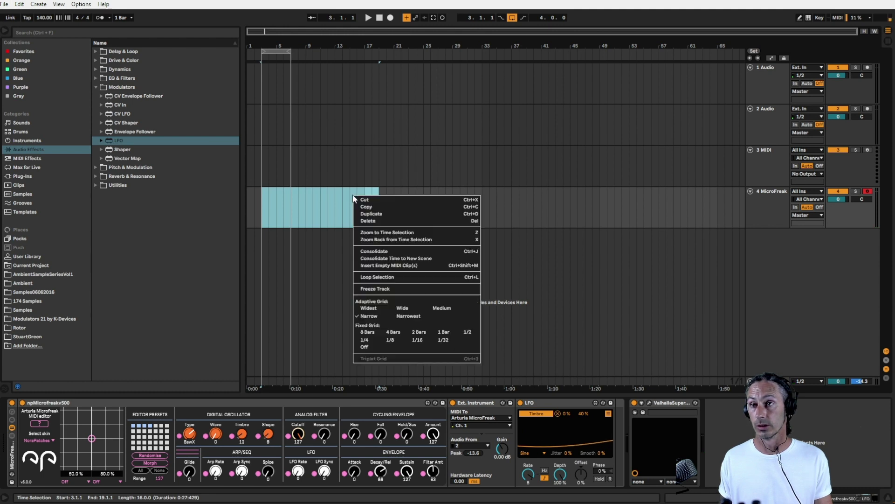
click(378, 265)
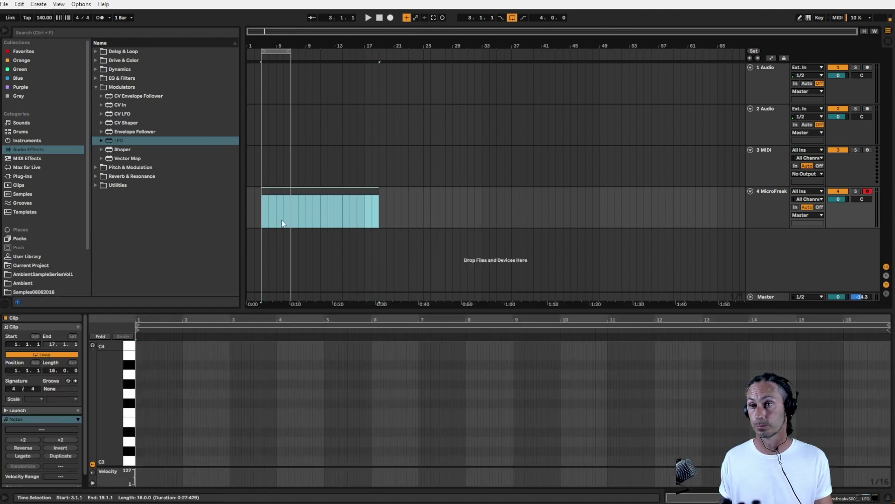
drag(289, 52, 380, 63)
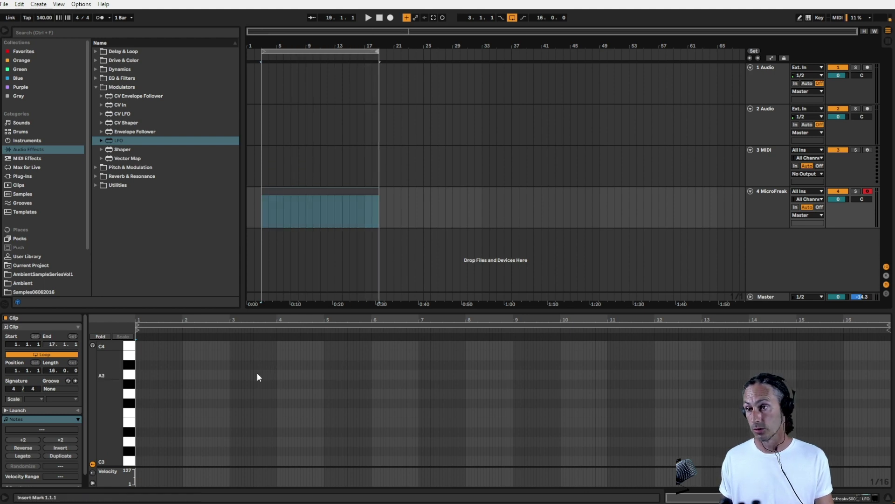
Step: Draw a sustained C3 note from 1.1.1 to 16.4.1 in the clip on a 1/8 grid and play the arrangement
right_click(139, 459)
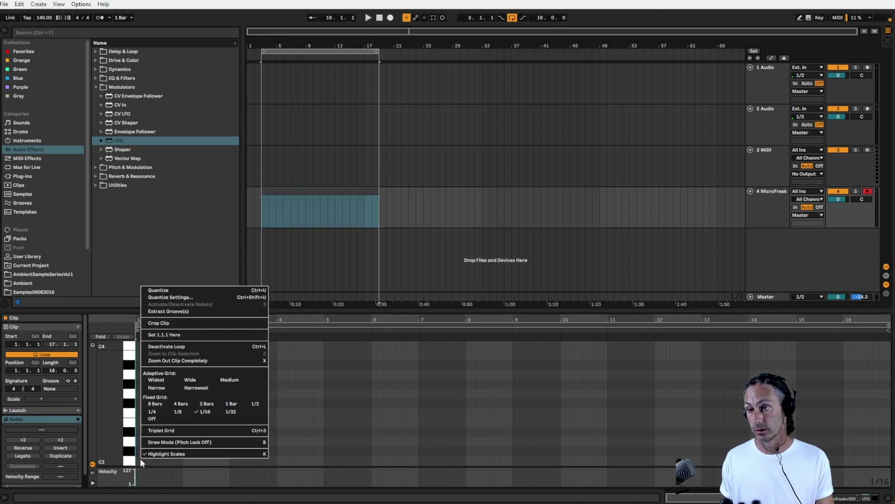
click(182, 413)
mouse_move(138, 460)
mouse_down()
mouse_move(798, 461)
mouse_move(877, 438)
mouse_up()
key(space)
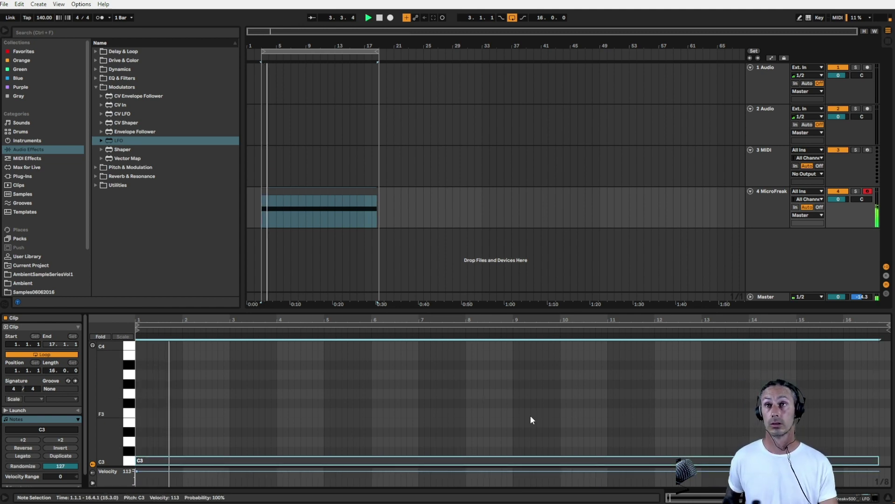
click(485, 432)
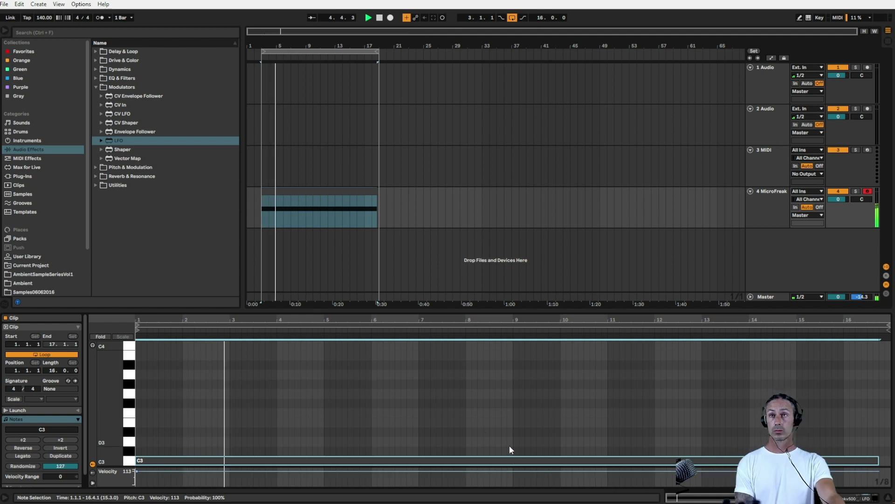
Step: Disable arrangement looping and prepare the first audio track for recording: Resampling as input, armed, named Microfreak_Pad-01, with its header widened
click(513, 19)
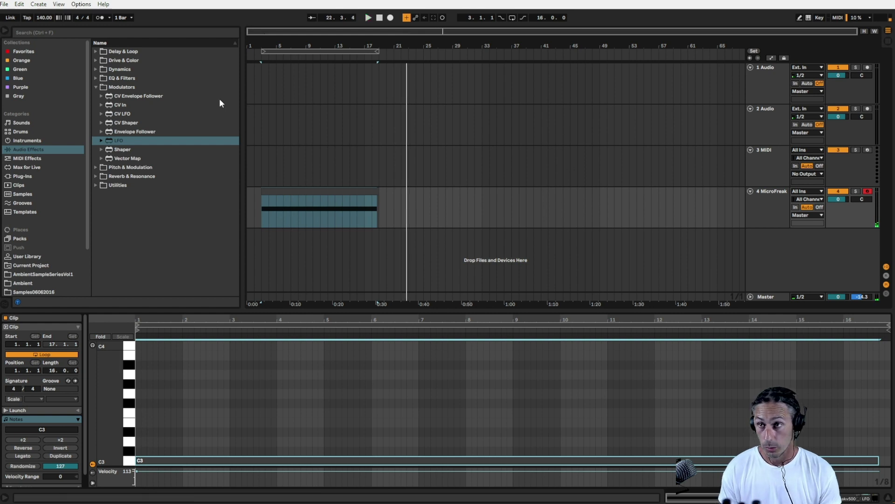
click(774, 72)
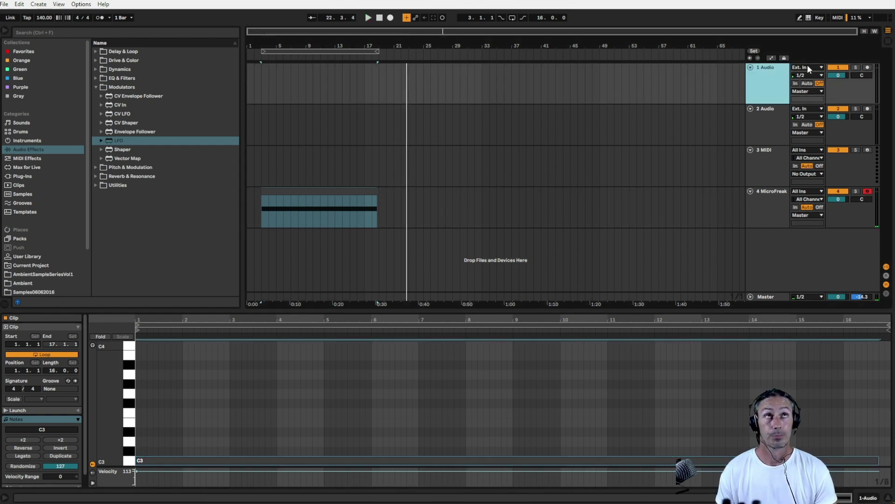
click(809, 67)
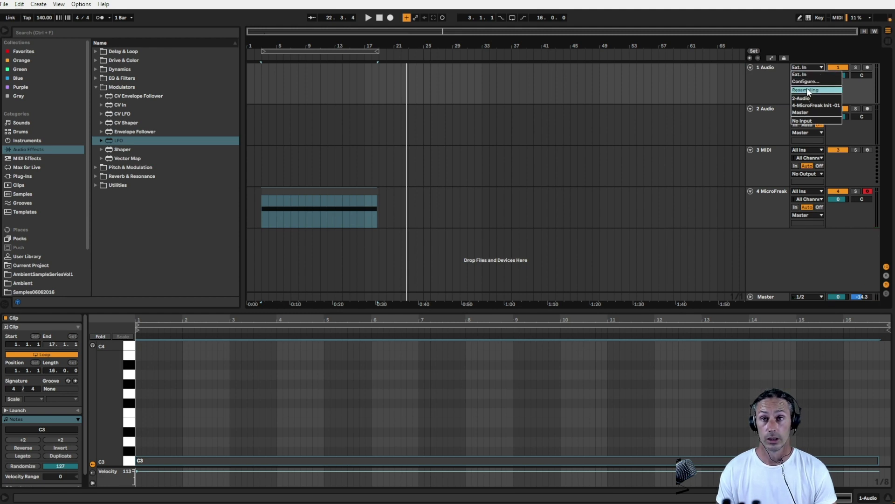
click(805, 89)
click(866, 67)
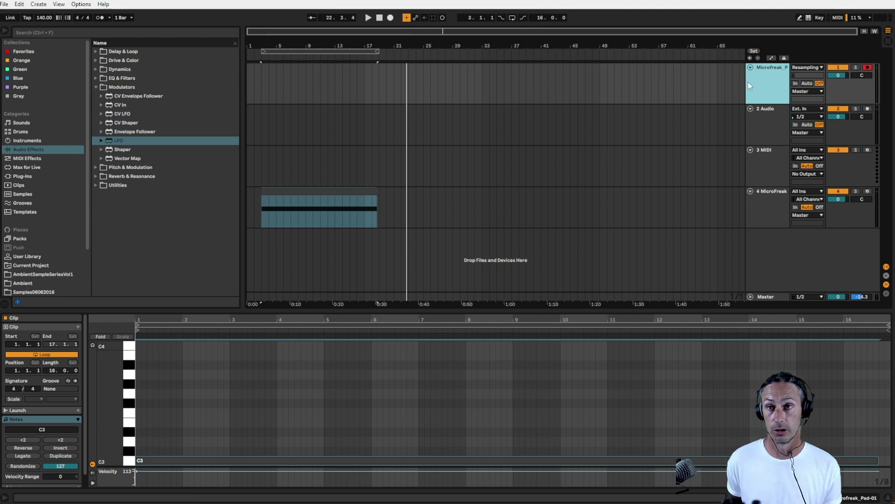
drag(746, 82, 644, 86)
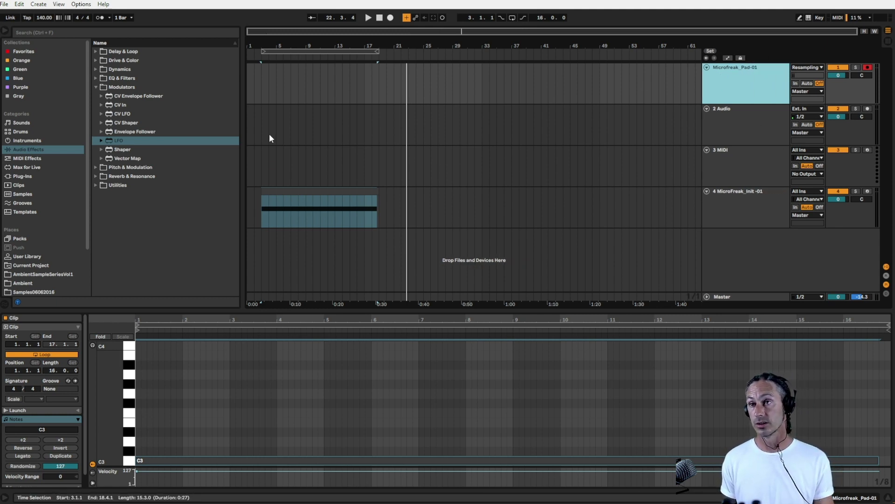
Step: Record the MicroFreak drone onto the Microfreak_Pad-01 track from 2.1.1 past bar 25, including the reverb tail, and deactivate the MicroFreak track
click(255, 91)
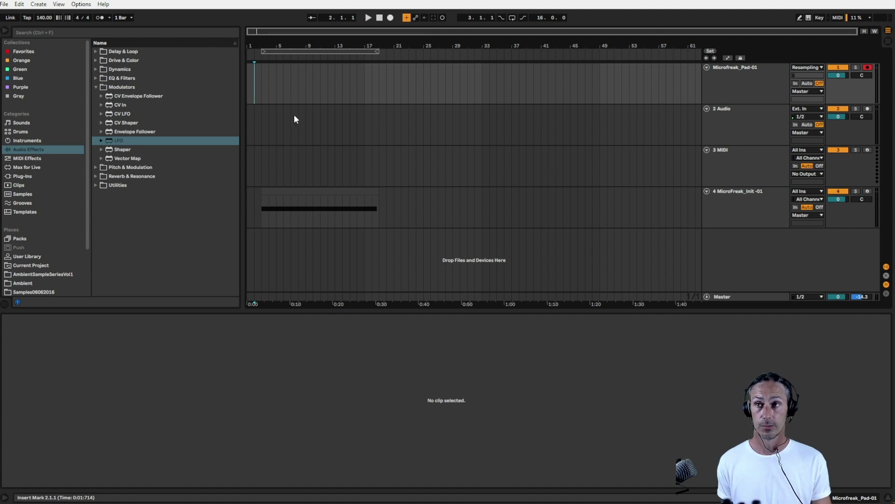
click(391, 18)
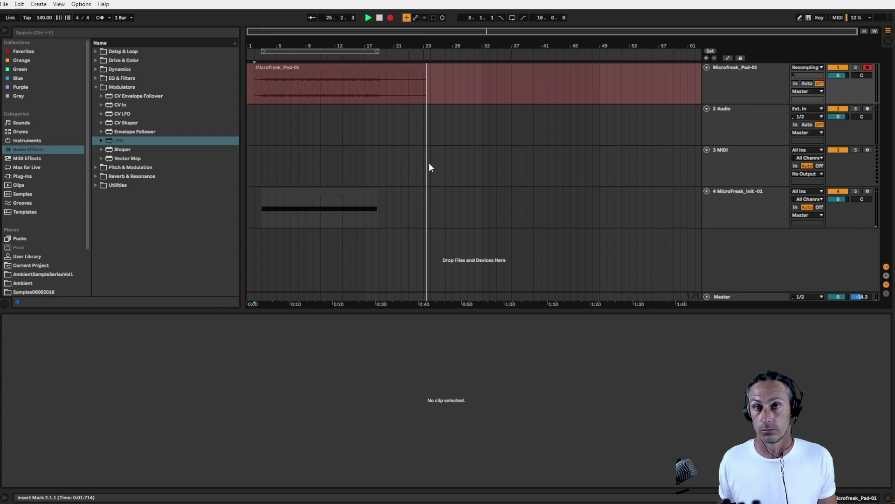
key(space)
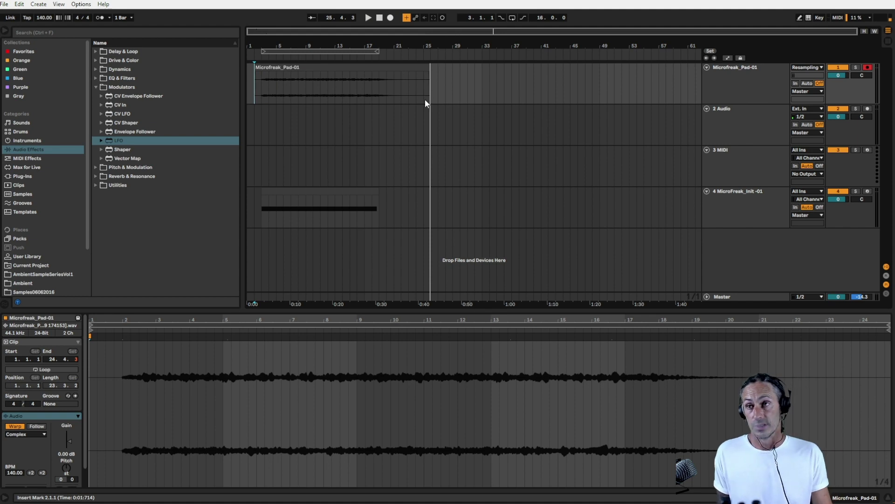
click(838, 191)
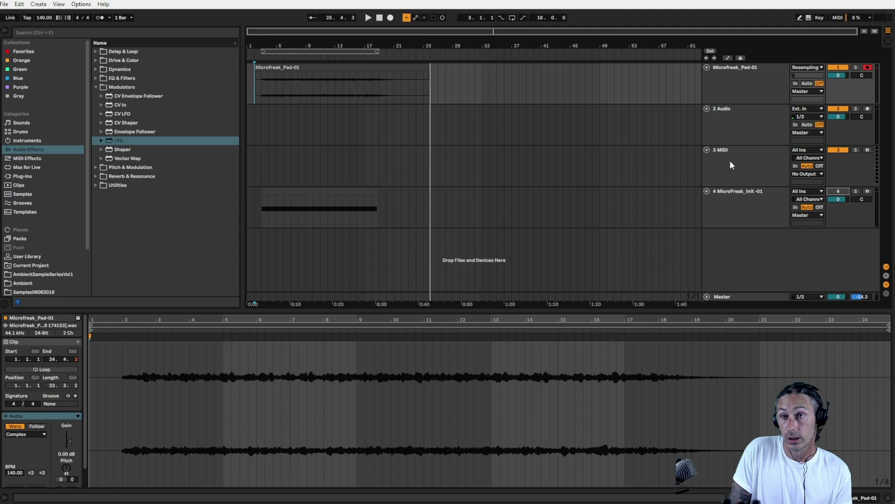
click(742, 77)
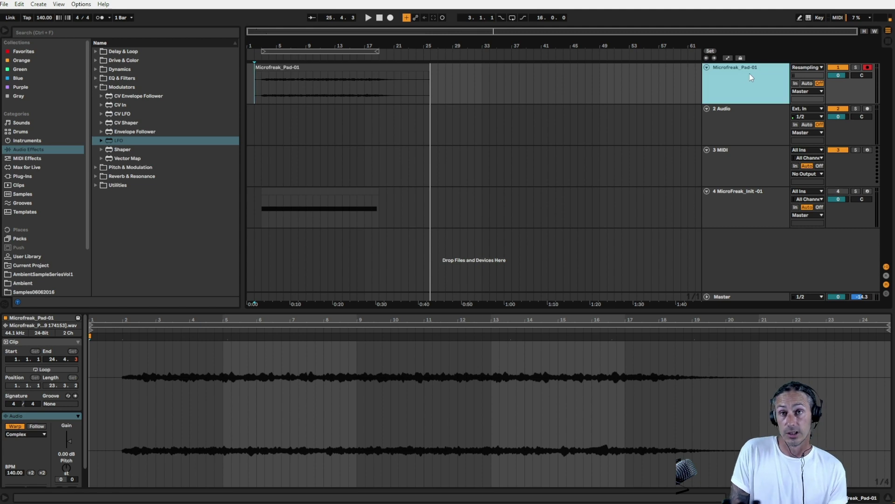
Step: Trim the start of the recorded Microfreak_Pad-01 clip to 3.1.1 and audition it with arrangement looping enabled
click(353, 74)
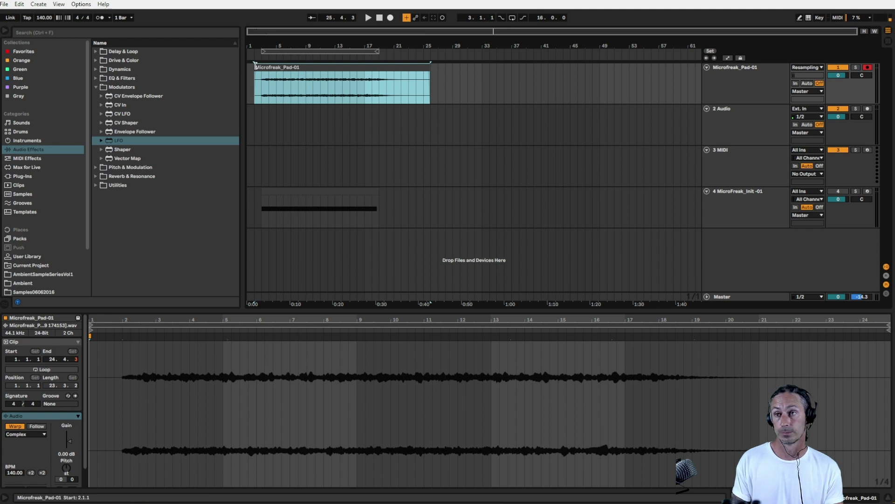
drag(255, 66, 261, 65)
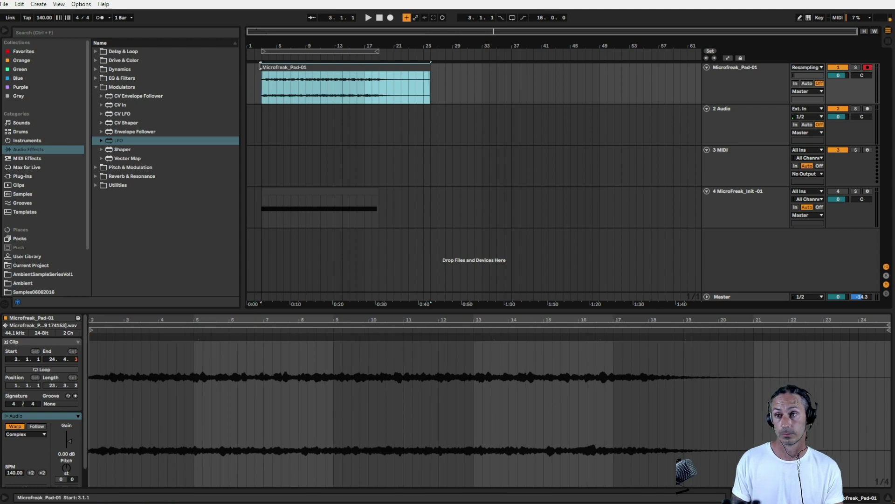
click(512, 19)
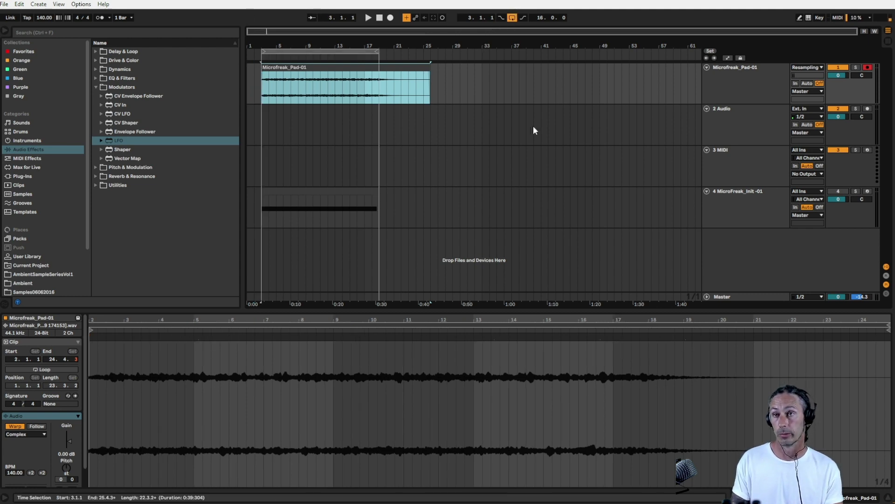
key(space)
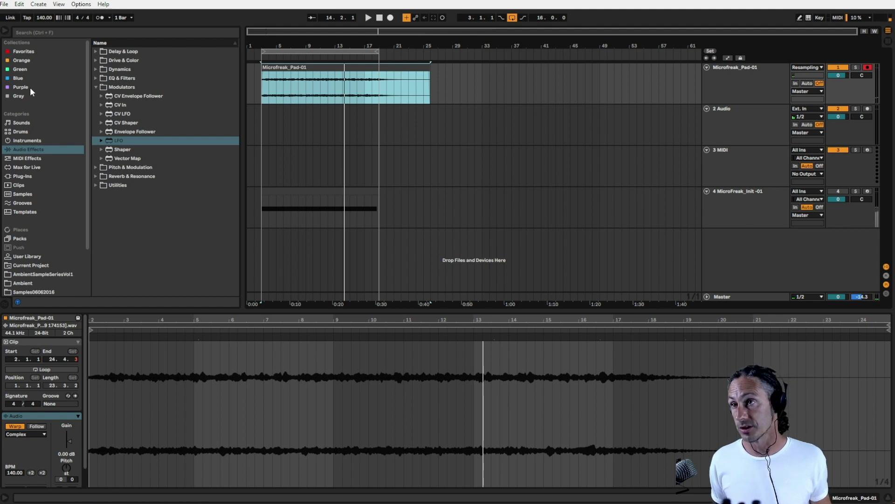
Step: Load Sampler on the empty MIDI track, place that track below the MicroFreak track, and load the recorded pad clip into it
click(26, 140)
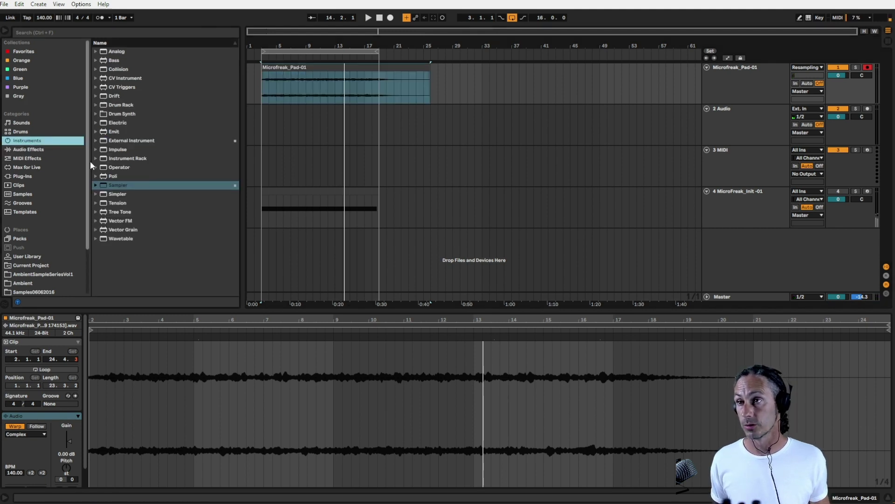
drag(118, 183, 570, 171)
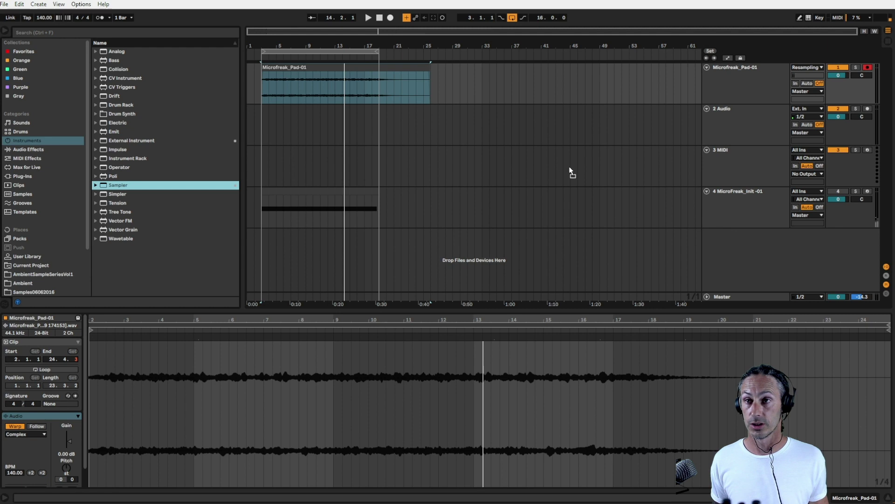
drag(728, 154, 728, 153)
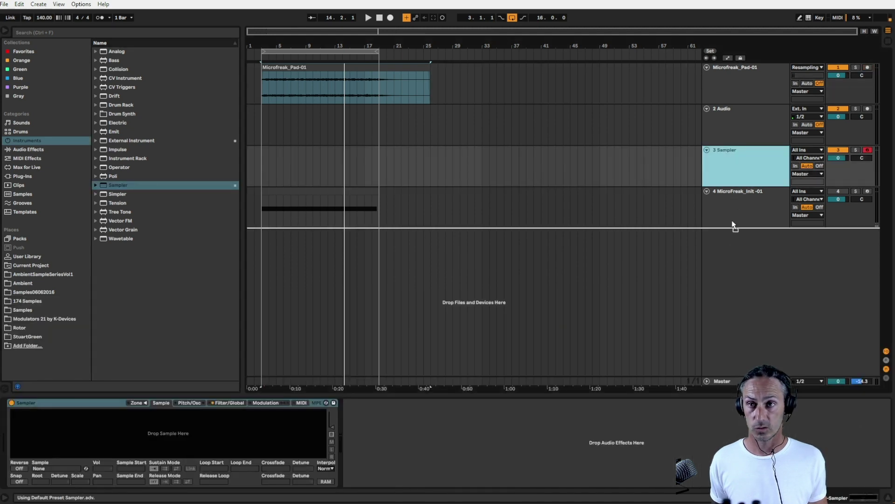
drag(732, 230, 732, 228)
click(360, 71)
drag(333, 75, 226, 434)
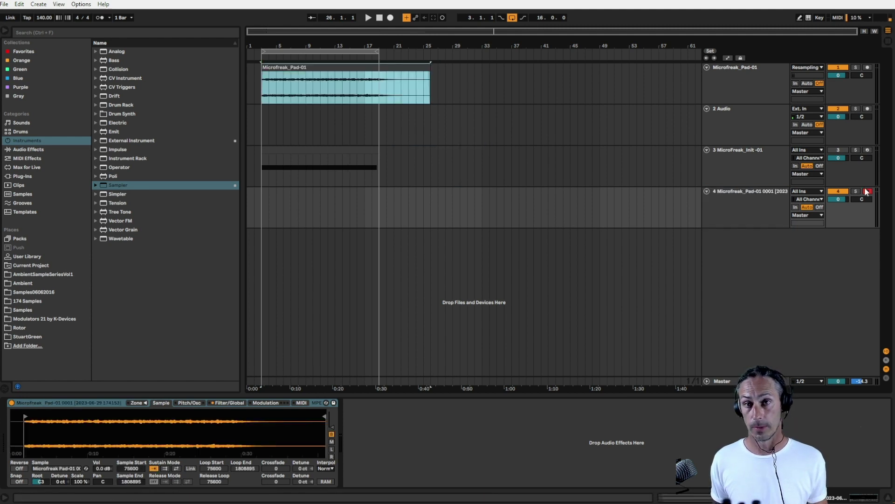
Step: Solo the Sampler track and set the sample's volume to 11 dB, Snap on and interpolation to Best
click(857, 191)
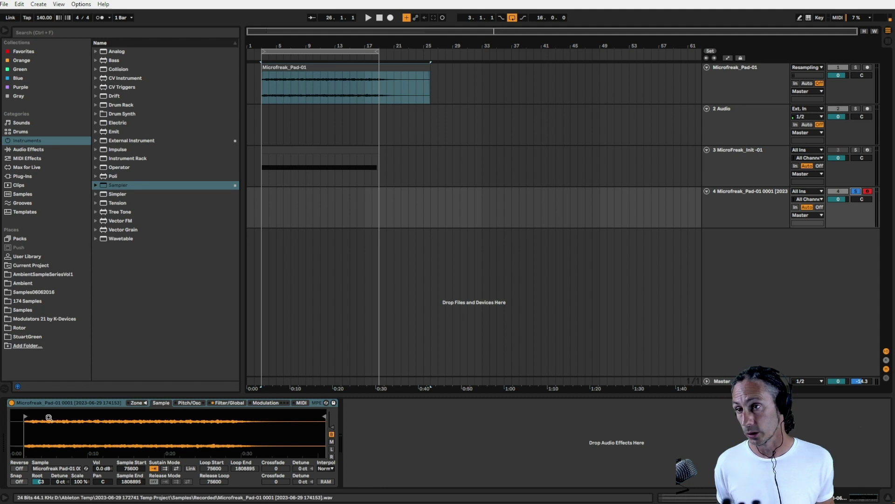
drag(103, 468, 103, 434)
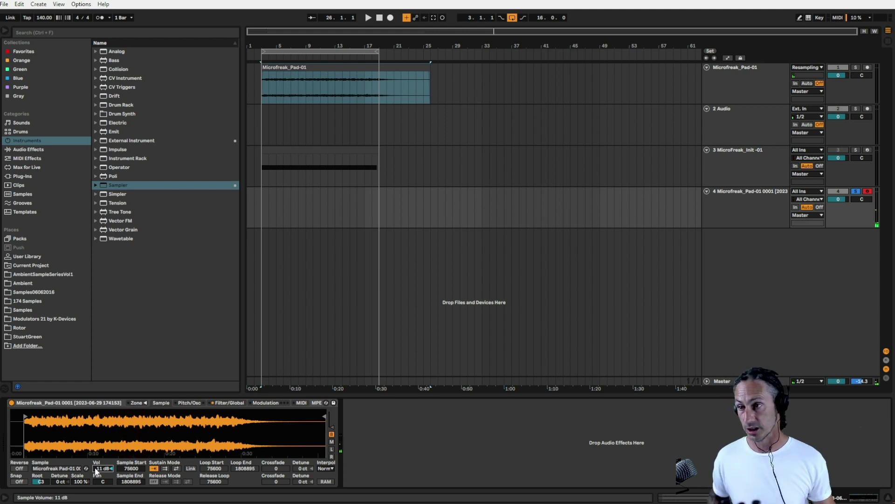
click(25, 481)
click(325, 469)
click(330, 496)
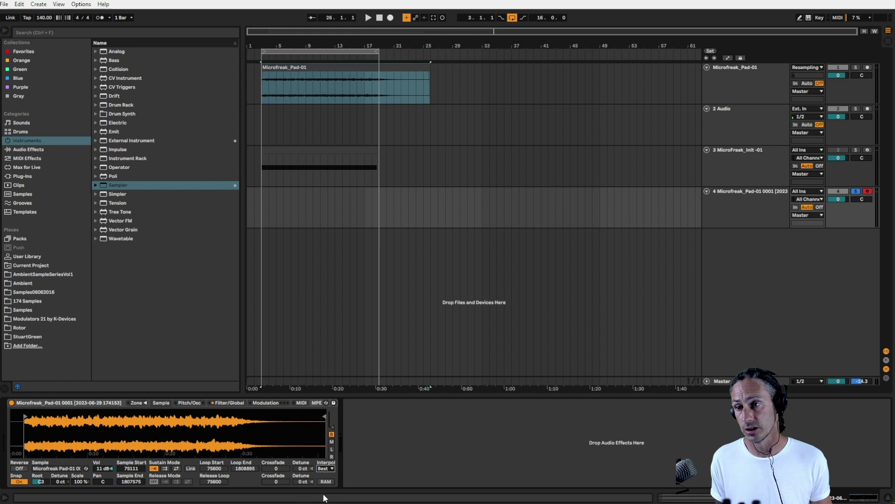
Step: Shape the Sampler's volume envelope with an attack of 2.91 s and a release of 3.52 s
click(229, 403)
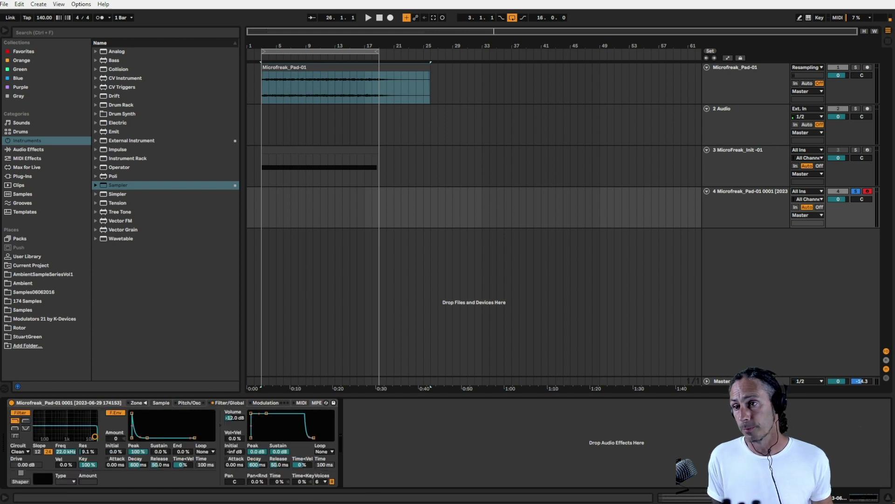
click(166, 403)
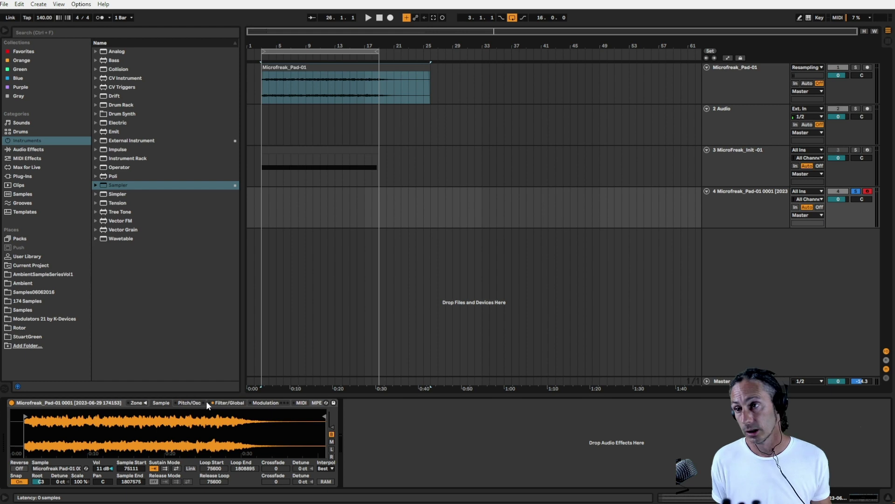
click(231, 403)
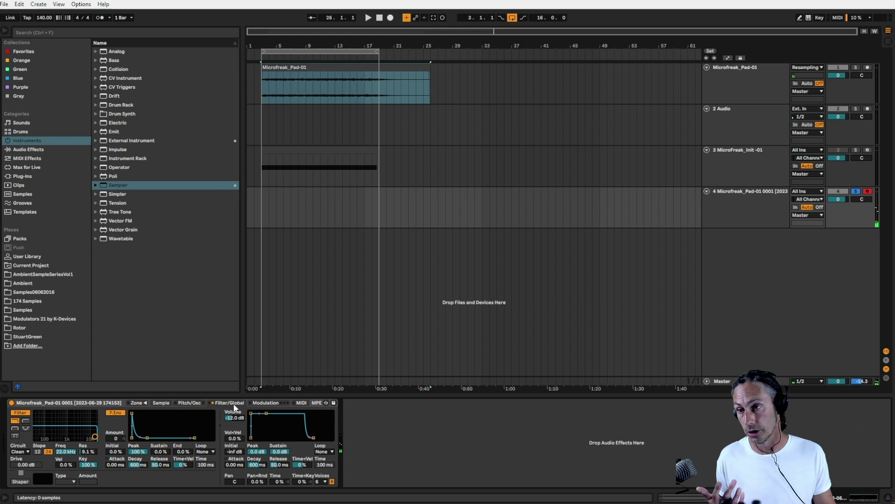
drag(250, 417, 273, 413)
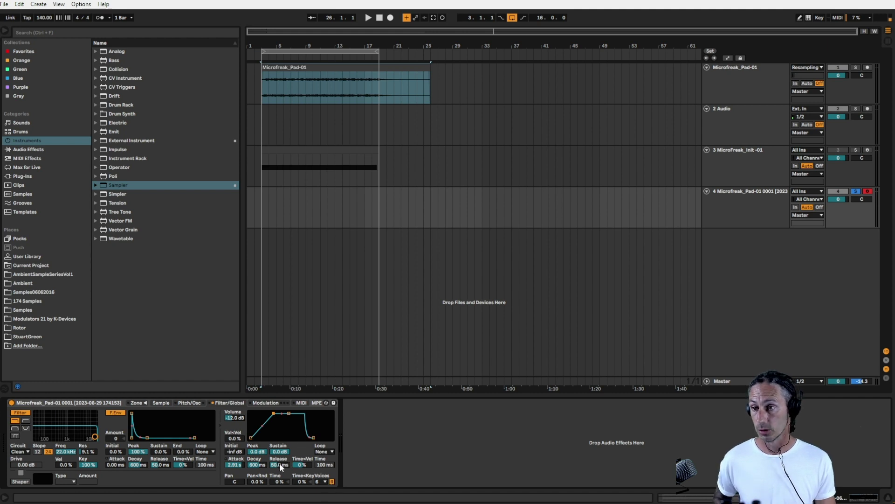
drag(281, 467, 281, 439)
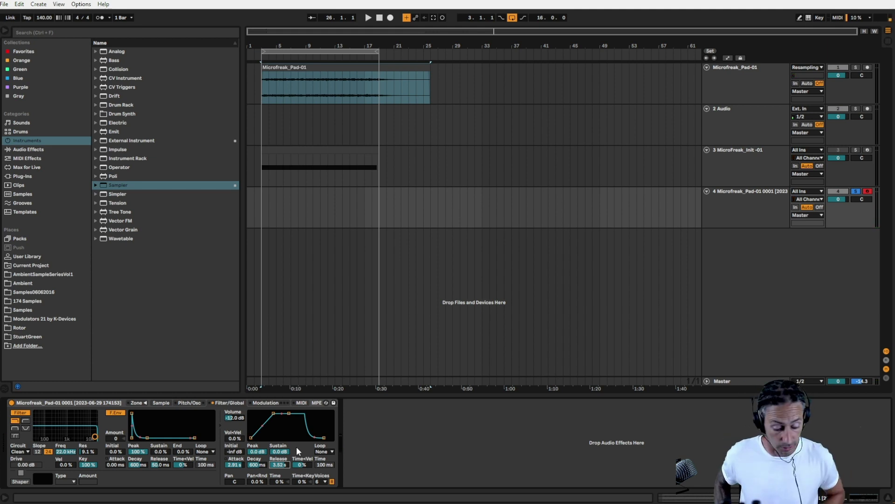
Step: Set the Sampler to 16 voices, lengthen the volume envelope's release to 7.63 s and turn off voice retrigger
click(323, 482)
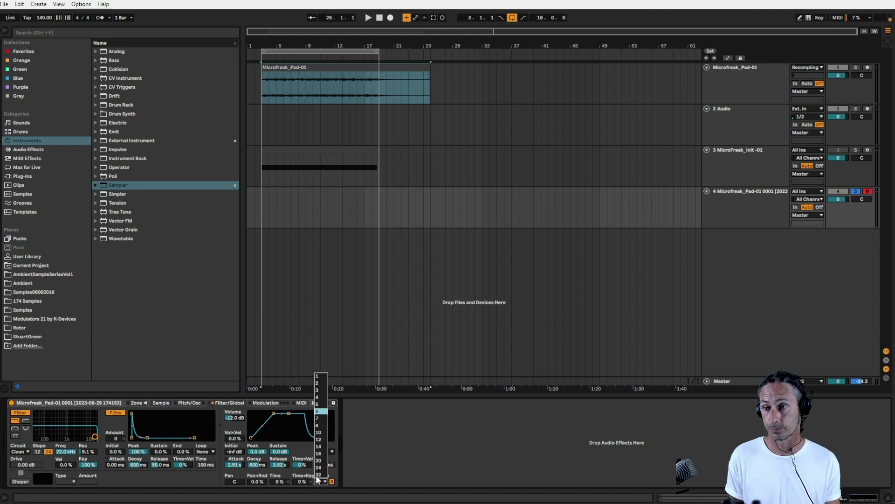
click(320, 452)
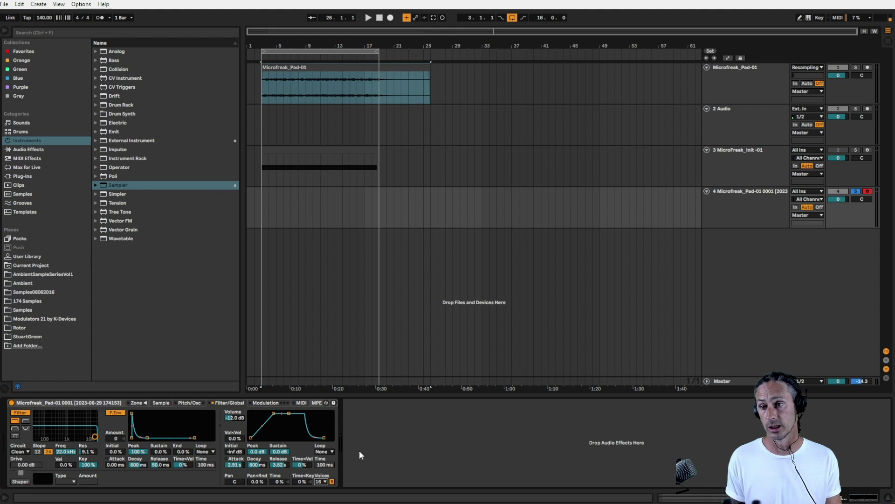
drag(280, 464, 280, 448)
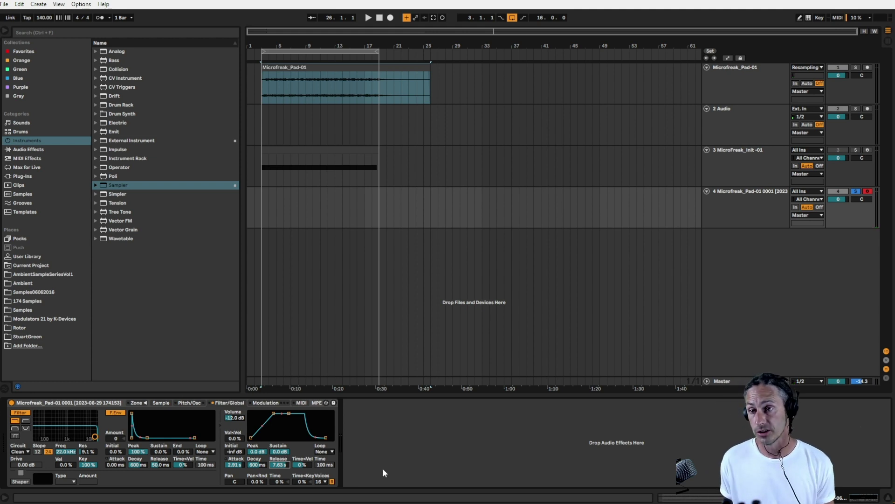
click(331, 481)
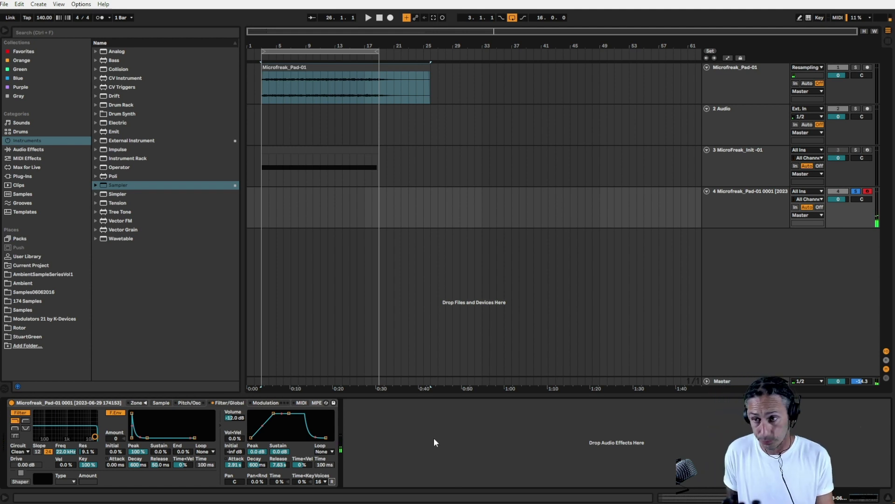
mouse_move(494, 496)
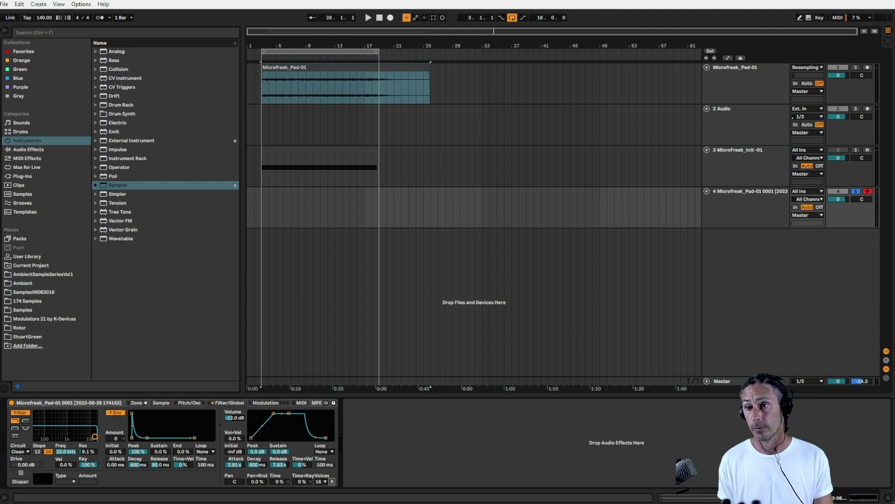
Step: Turn on the Sampler's modulation oscillator among its pitch and oscillator settings and return to the sample waveform view
click(112, 403)
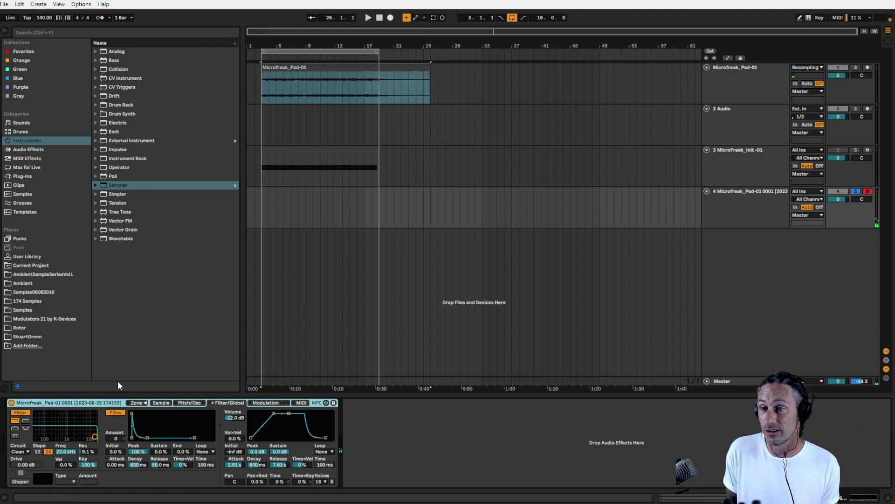
click(187, 402)
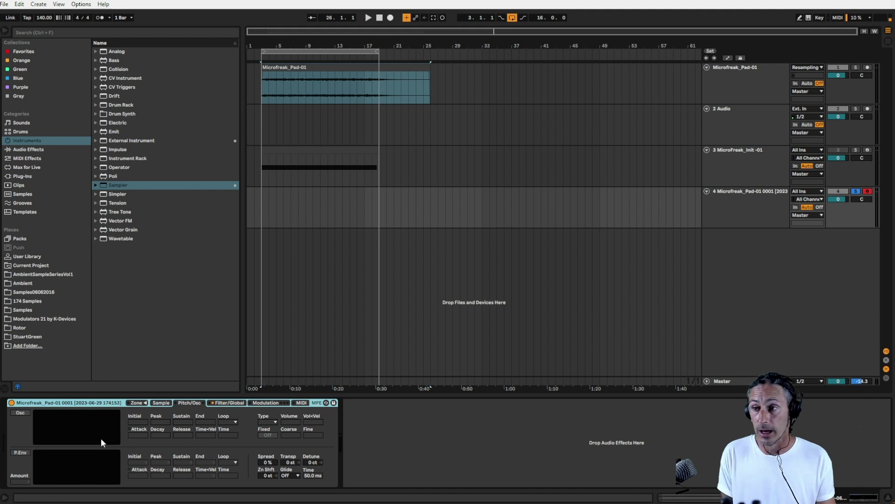
click(16, 413)
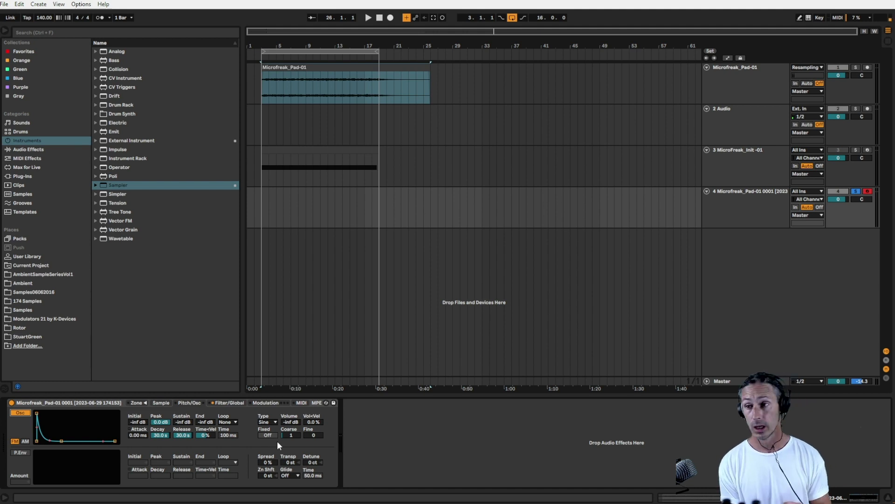
click(158, 402)
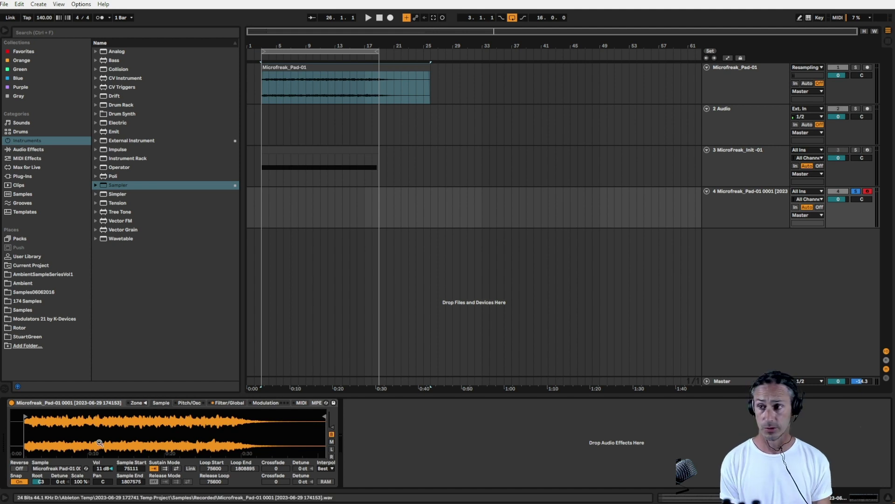
Step: Try F3 as the sample's root key in the Sampler and return it to C3
drag(46, 482, 46, 467)
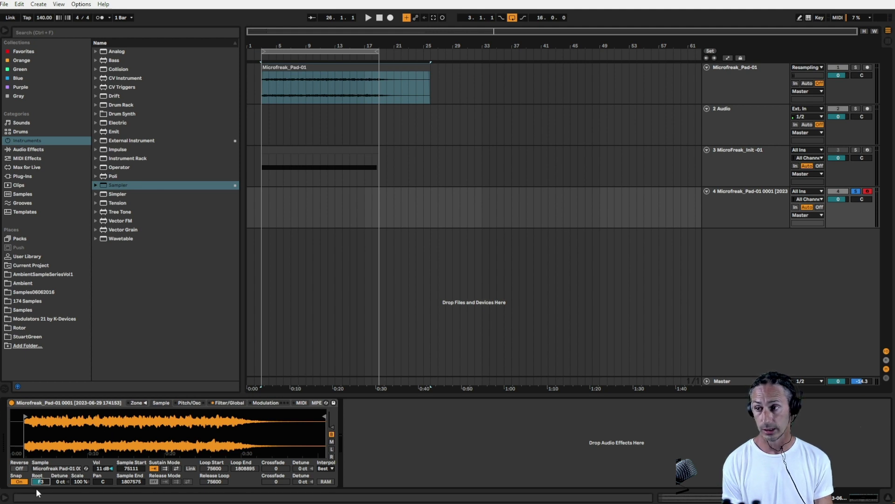
drag(40, 483, 40, 499)
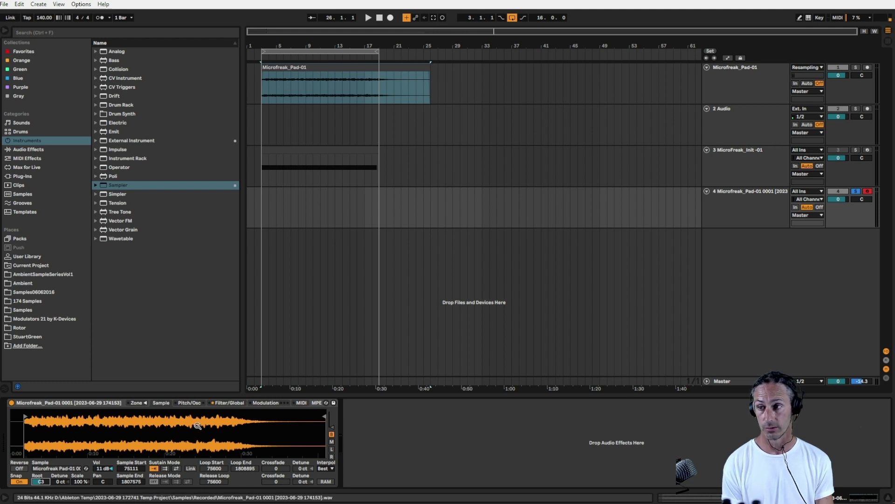
Step: Try out the volume and coarse tuning of the Sampler's modulation oscillator and return its volume to -inf dB
click(189, 403)
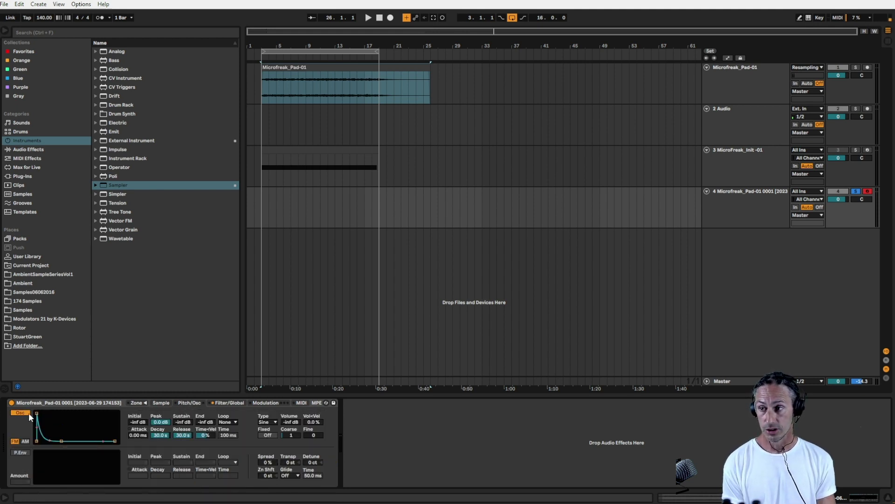
click(283, 421)
text(-36)
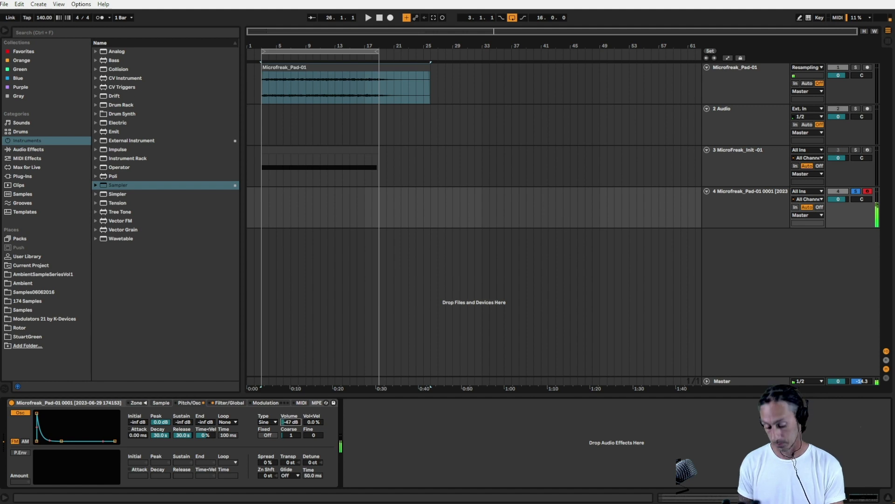
key(Return)
drag(290, 422, 290, 451)
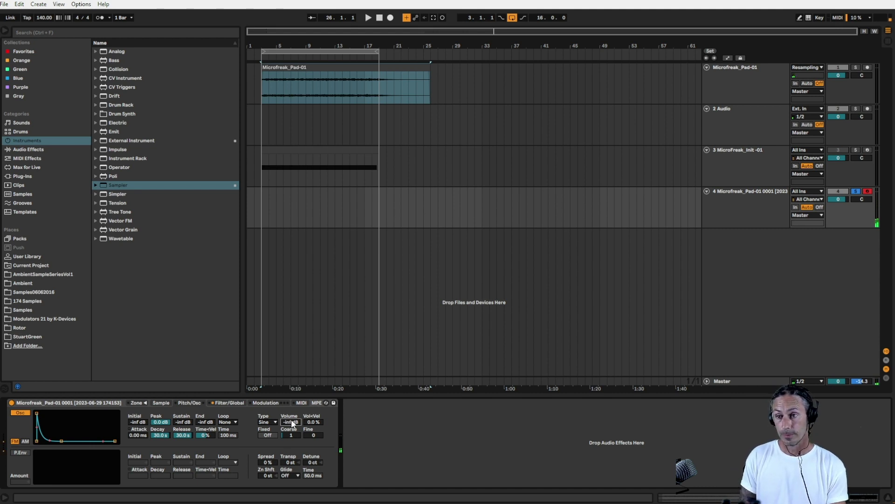
mouse_move(290, 421)
mouse_down()
mouse_move(290, 406)
mouse_move(289, 429)
mouse_up()
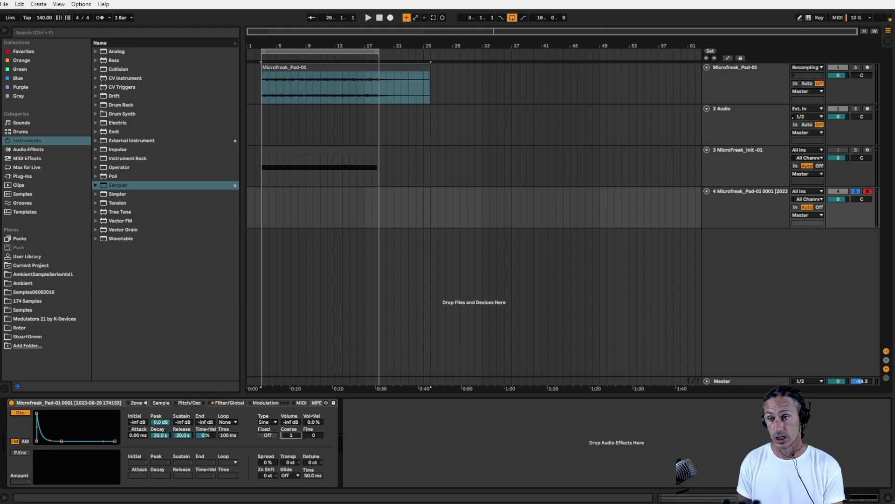
mouse_move(291, 434)
mouse_down()
mouse_move(291, 408)
mouse_move(293, 441)
mouse_move(290, 425)
mouse_up()
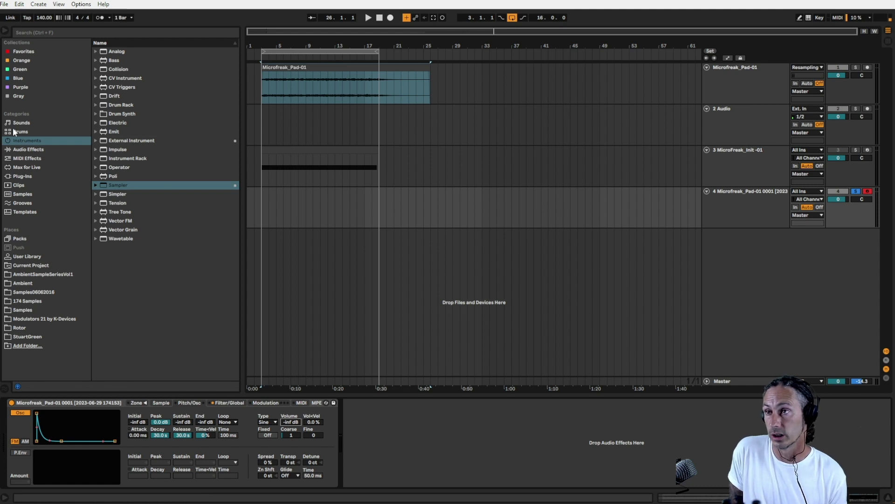
Step: Add an LFO modulating the Sampler oscillator's volume, with a tempo-synced rate of 8 and a mapping maximum of 48%
click(24, 155)
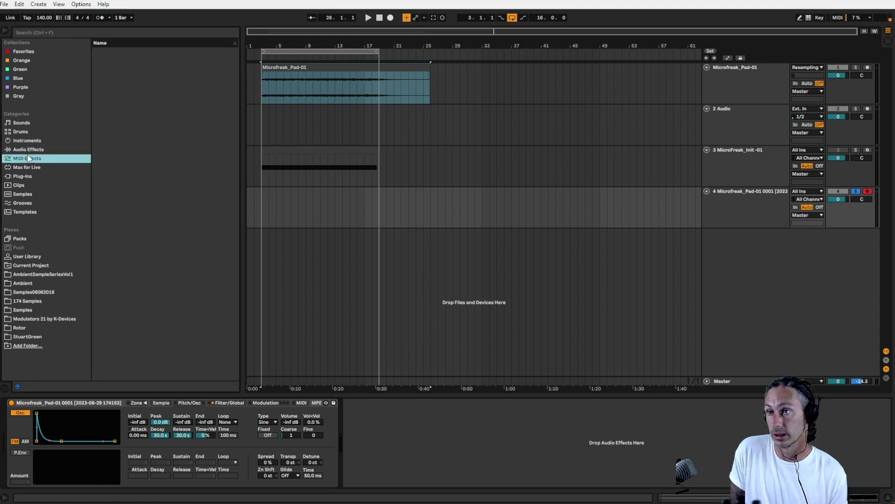
click(24, 149)
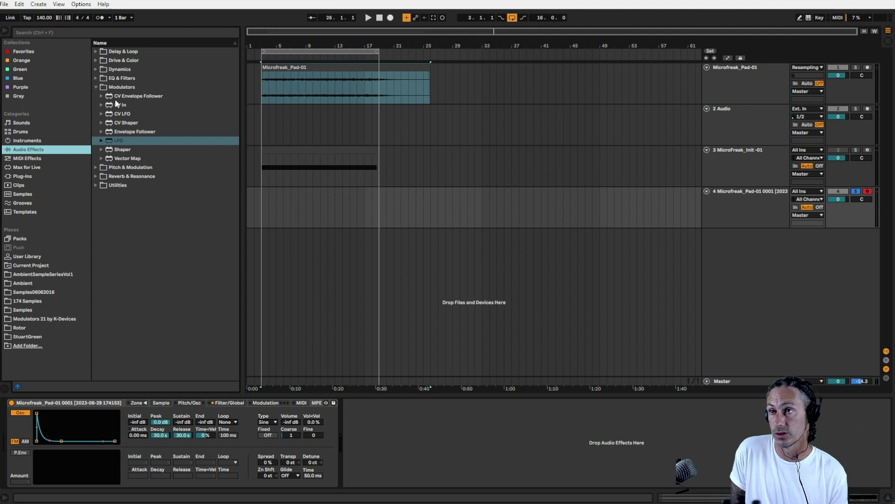
drag(117, 140, 375, 479)
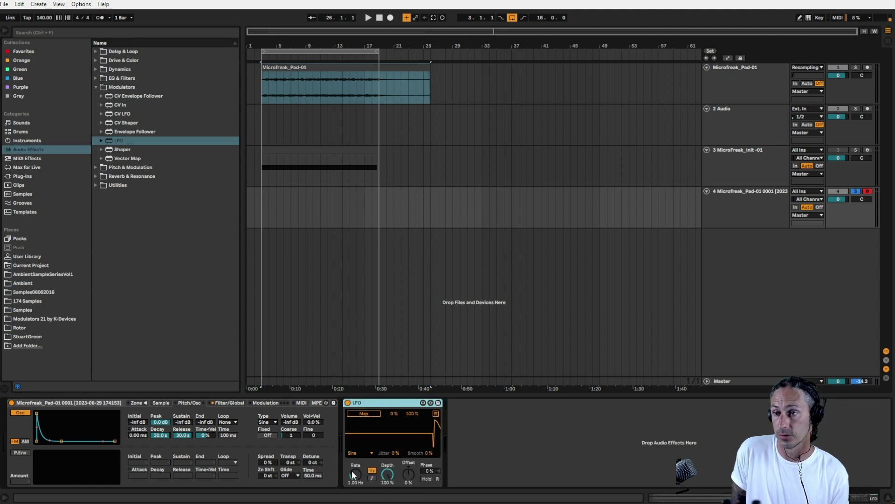
click(291, 421)
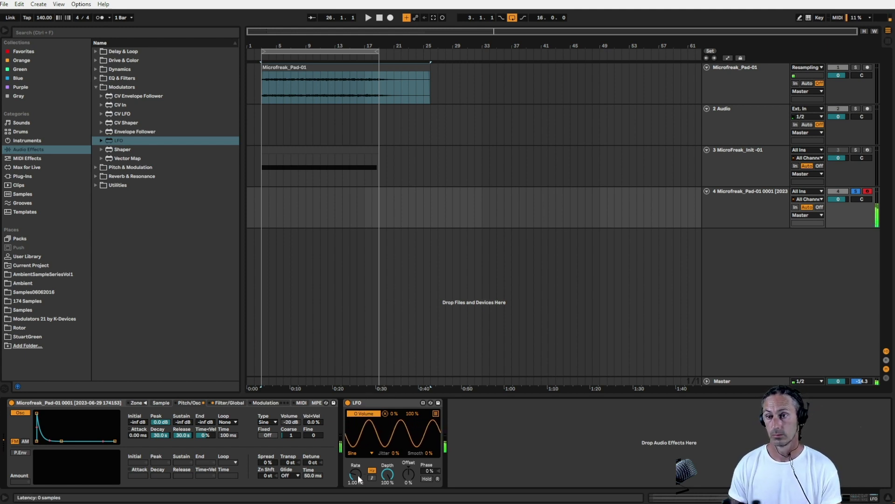
click(373, 477)
drag(356, 472, 357, 459)
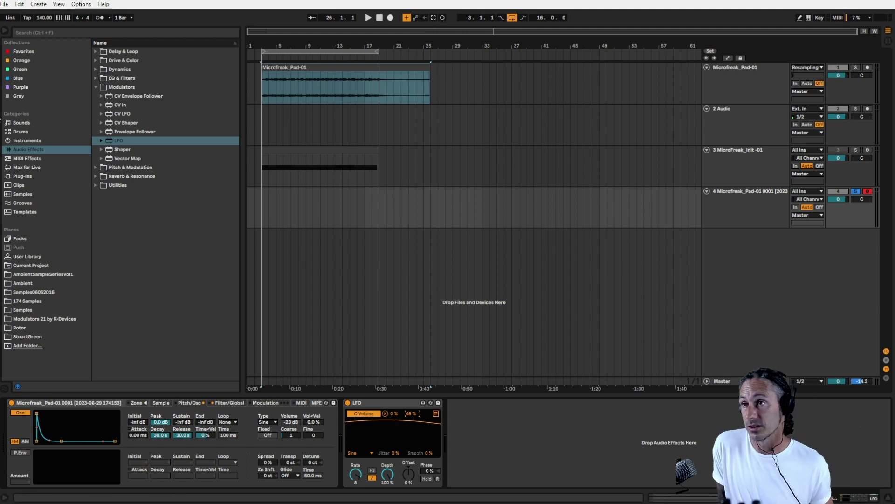
Step: Add a Delay after the LFO with 33% dry/wet and its filter at 3.23 kHz with a width of 7.77
click(96, 52)
click(120, 69)
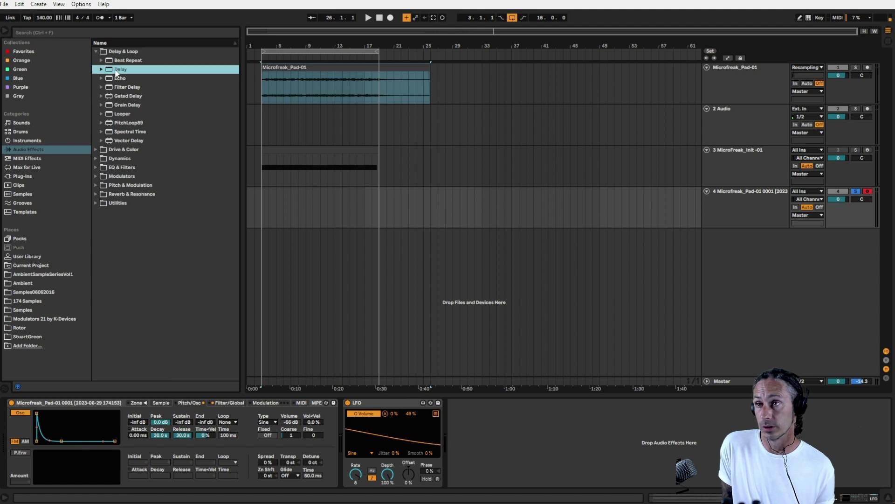
drag(564, 409, 480, 479)
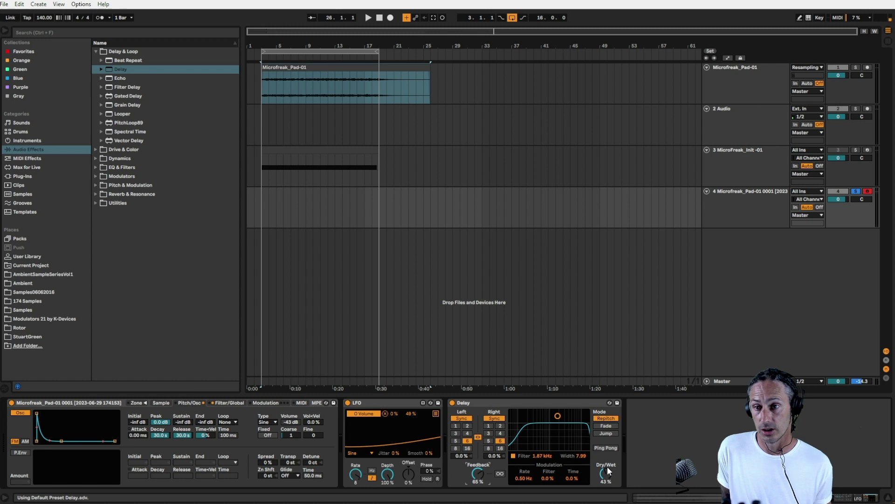
drag(606, 457, 607, 466)
drag(557, 416, 565, 416)
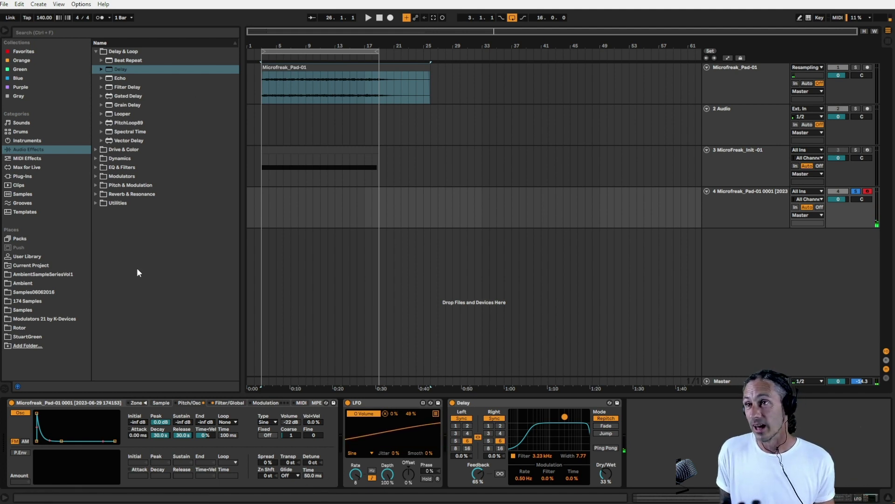
Step: Add ValhallaSupermassive after the Delay and load its Default user preset
click(18, 177)
drag(135, 297, 626, 415)
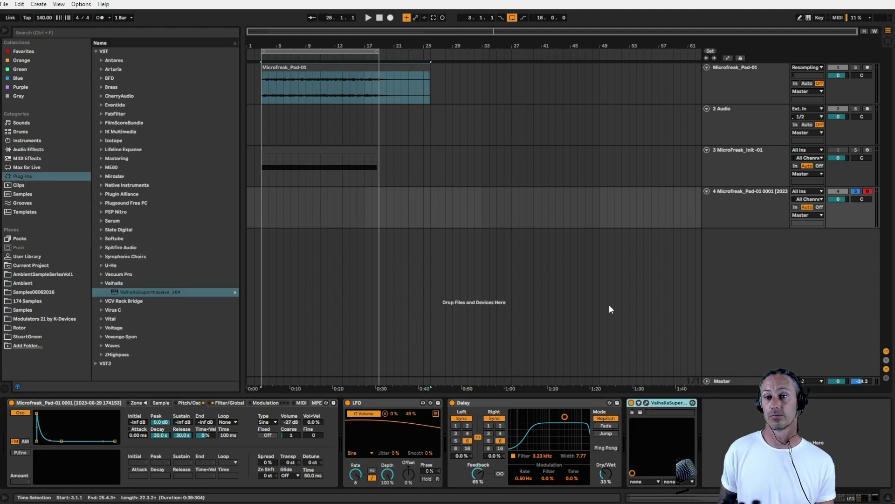
click(646, 404)
click(326, 277)
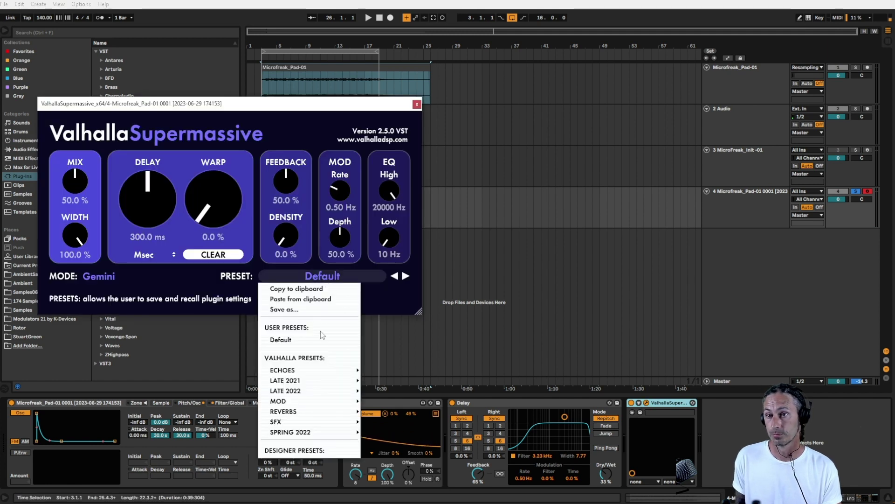
click(322, 340)
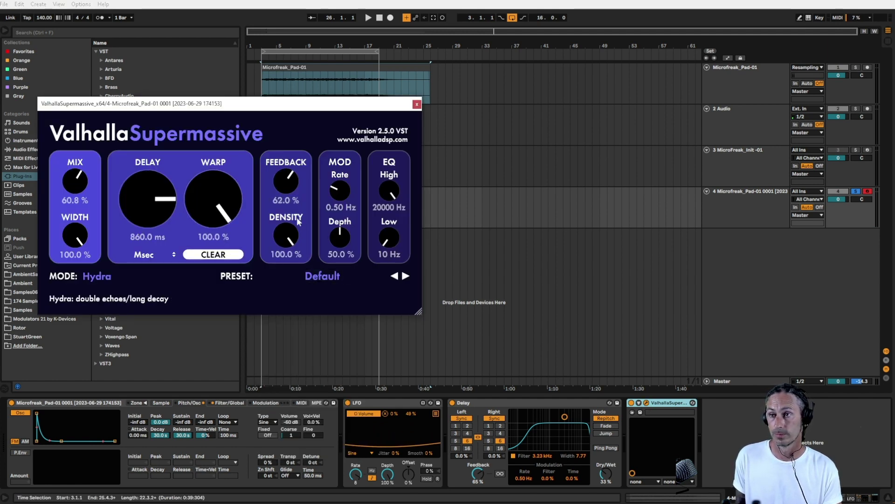
click(416, 104)
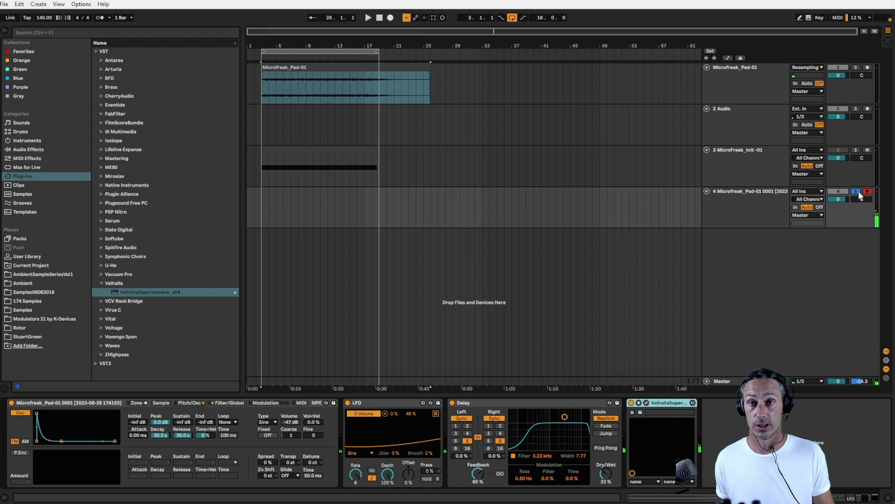
Step: Copy the MIDI clip from the MicroFreak_Init-01 track to the Sampler track at bar 3
click(274, 150)
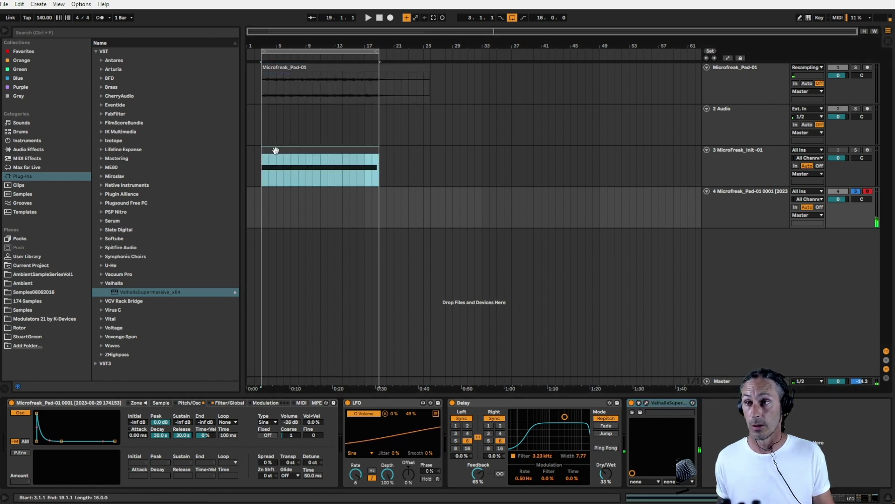
drag(283, 148, 284, 196)
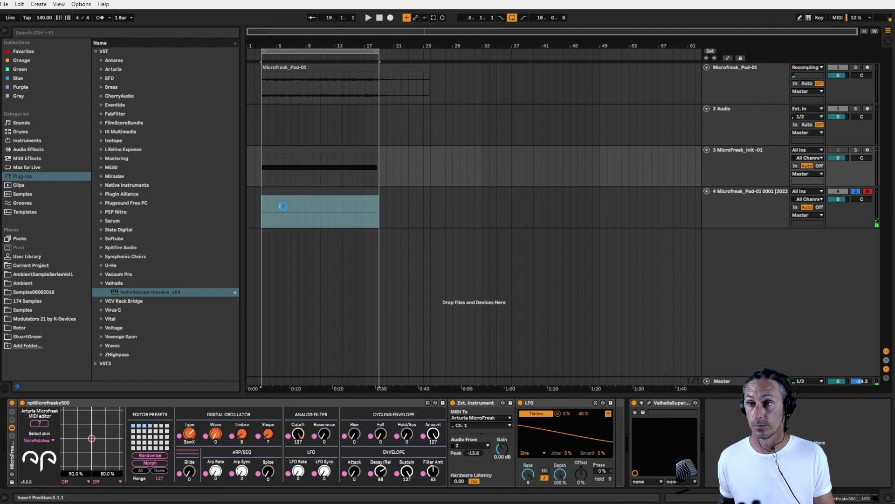
click(742, 197)
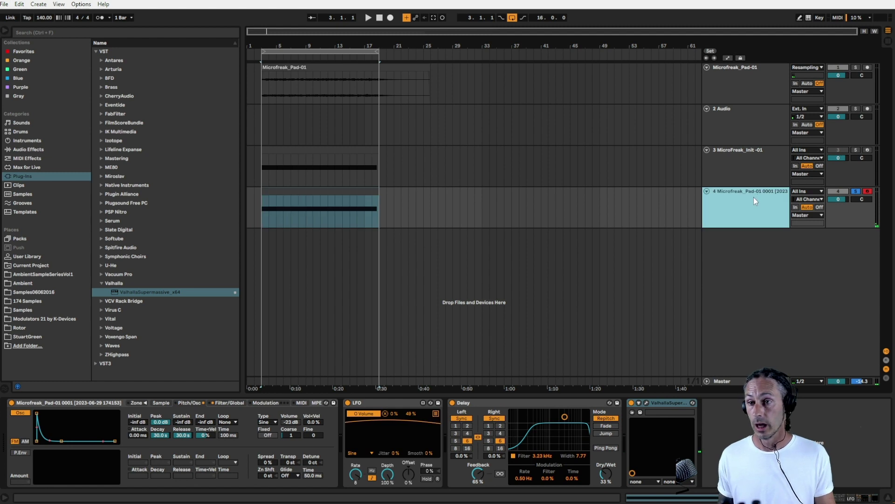
right_click(748, 197)
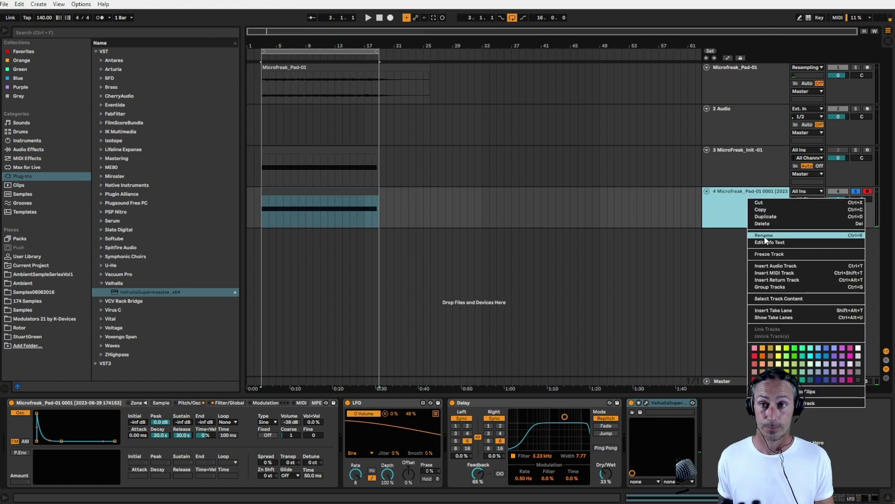
click(729, 213)
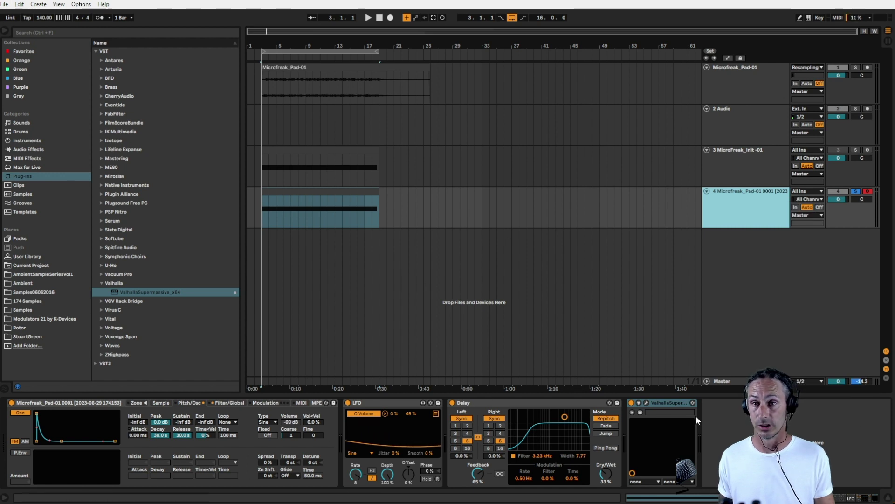
Step: Move the empty Audio track below the Sampler track, set its input to Resampling and arm it for recording
click(754, 125)
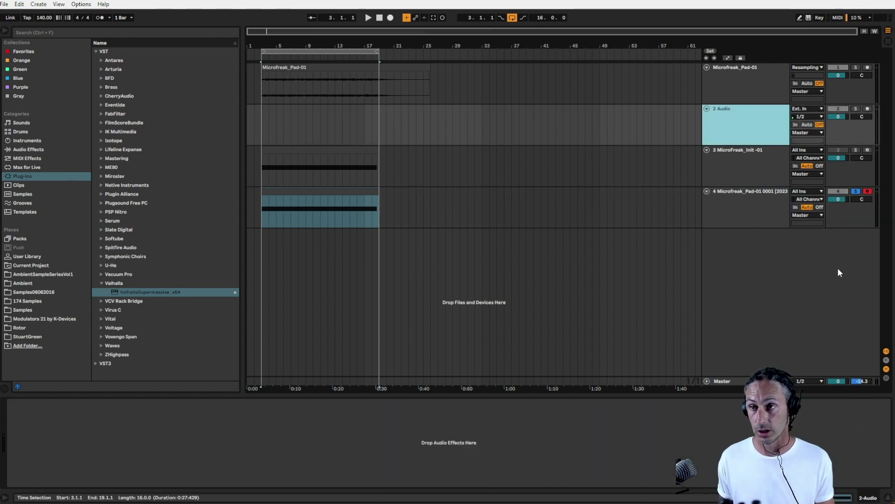
drag(757, 116, 751, 236)
click(804, 196)
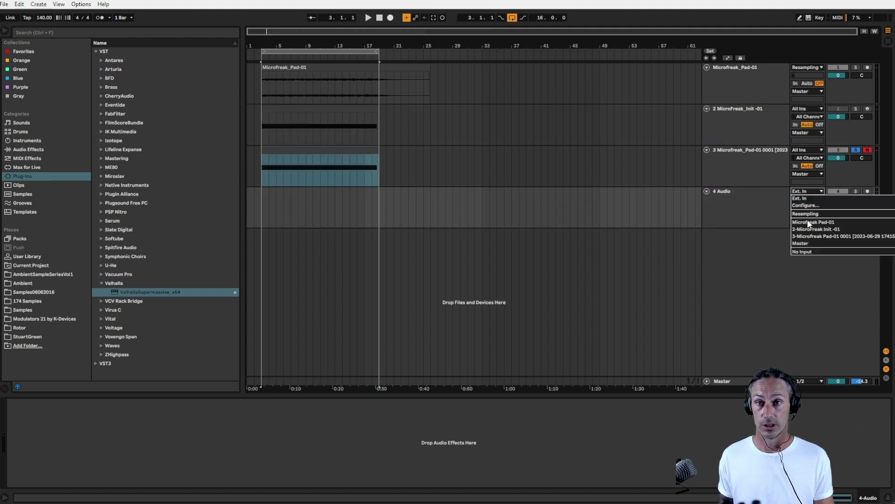
click(814, 212)
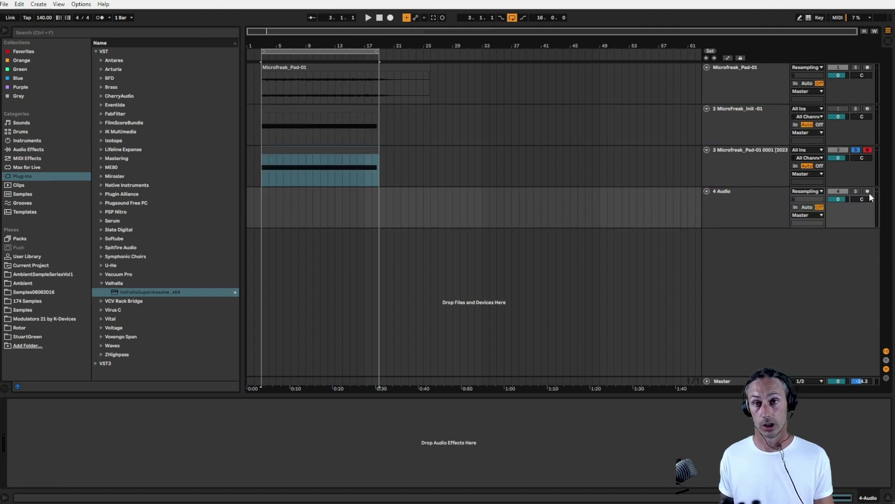
Step: Check the copied clip's notes on the Sampler track and play the track briefly through its device chain
click(744, 157)
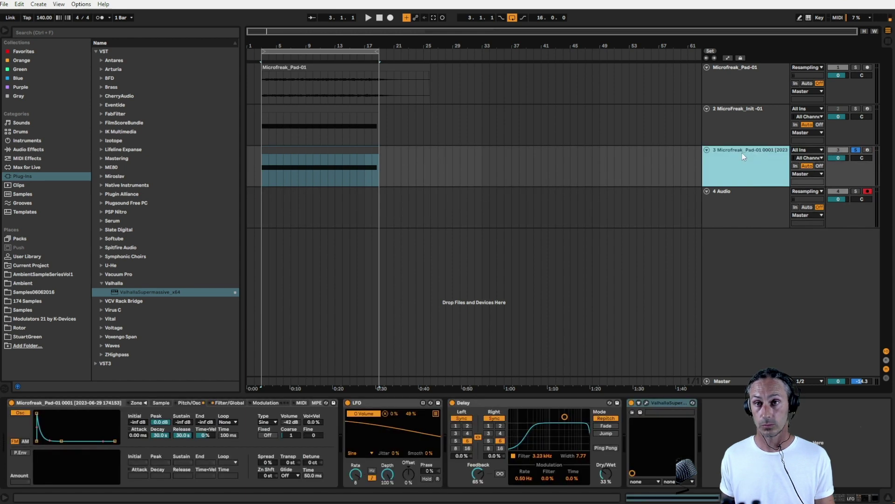
click(349, 154)
double_click(348, 154)
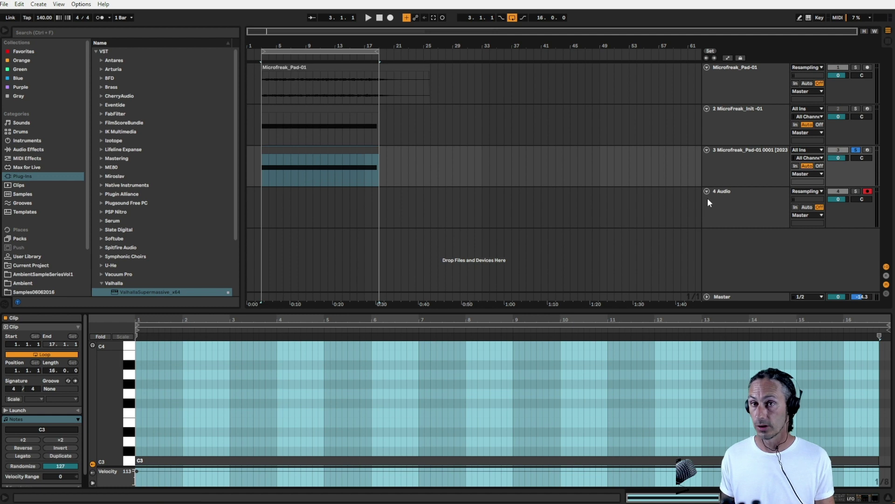
click(749, 161)
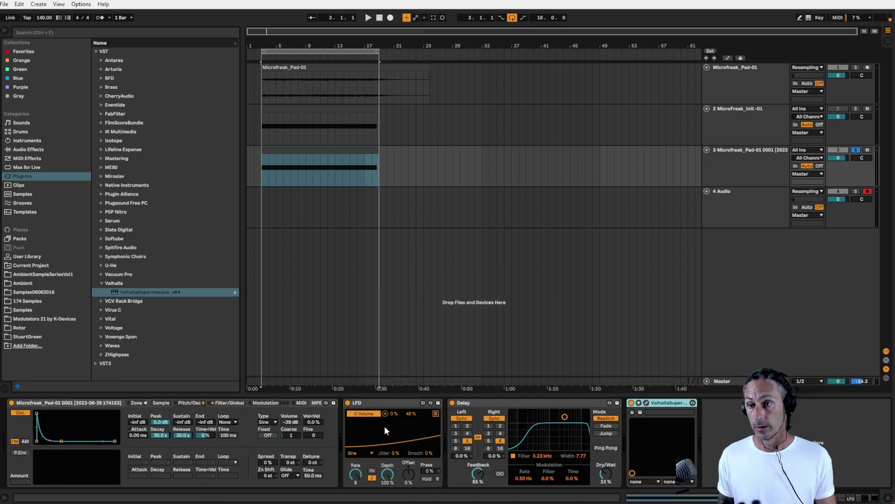
key(space)
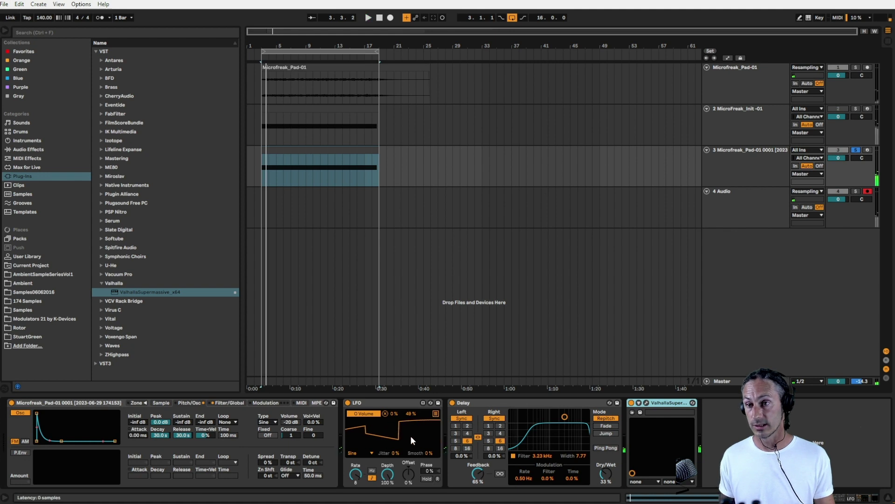
key(space)
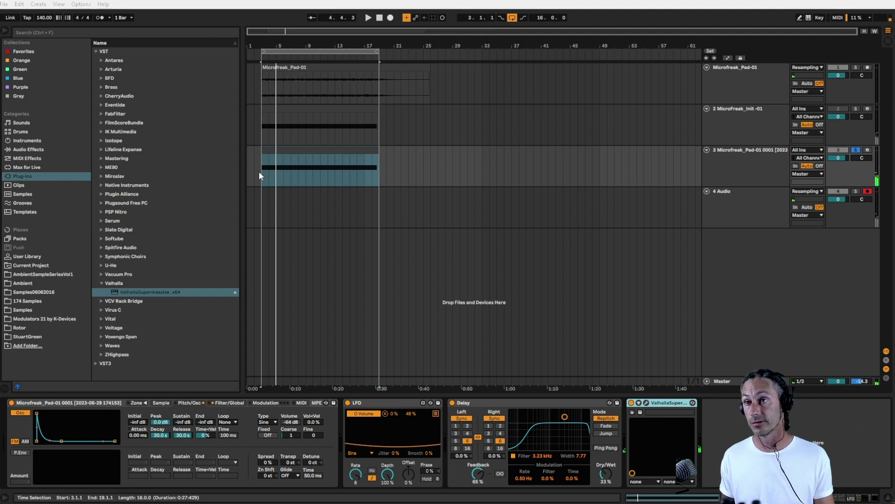
Step: Record the resampled pad onto the Audio track from bar 2 to about bar 25 with looping off
click(254, 208)
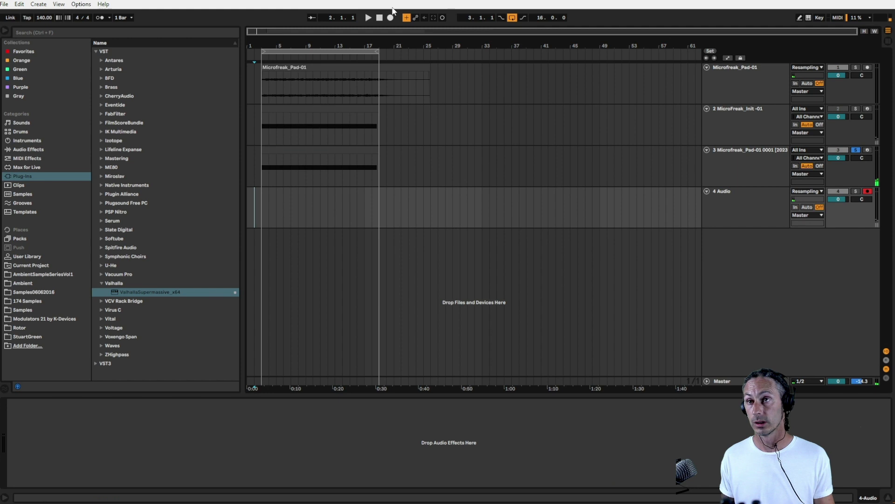
click(513, 19)
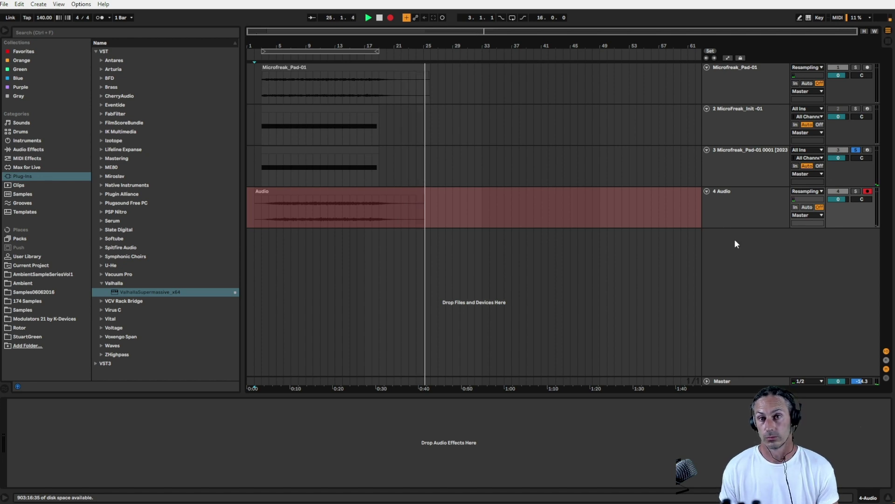
key(space)
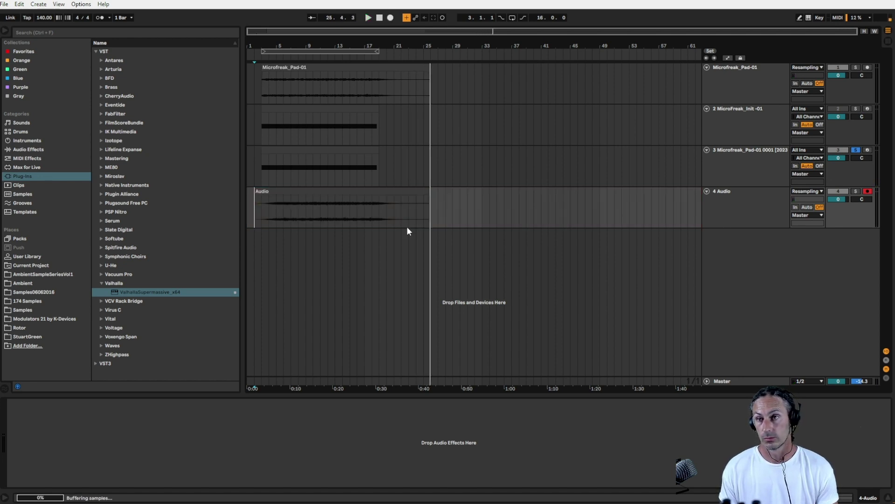
Step: Open the resampled clip on the Audio track and trim its start from bar 2 to bar 3
click(361, 198)
click(358, 193)
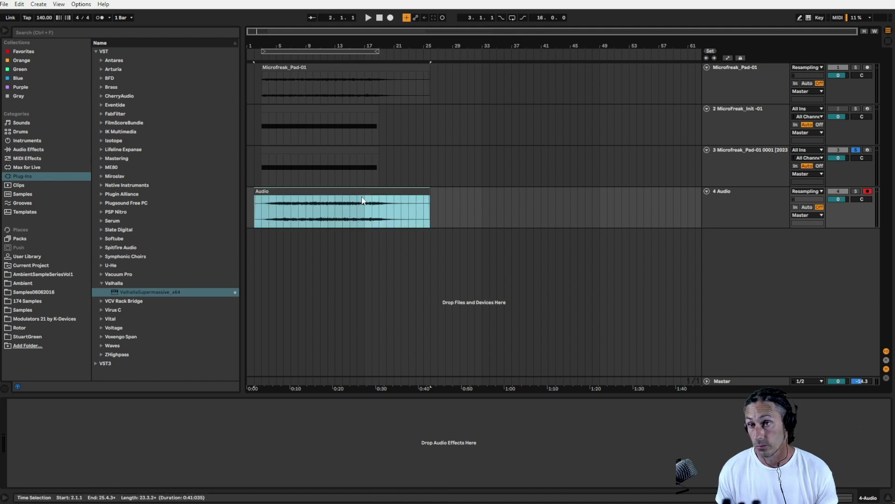
double_click(364, 192)
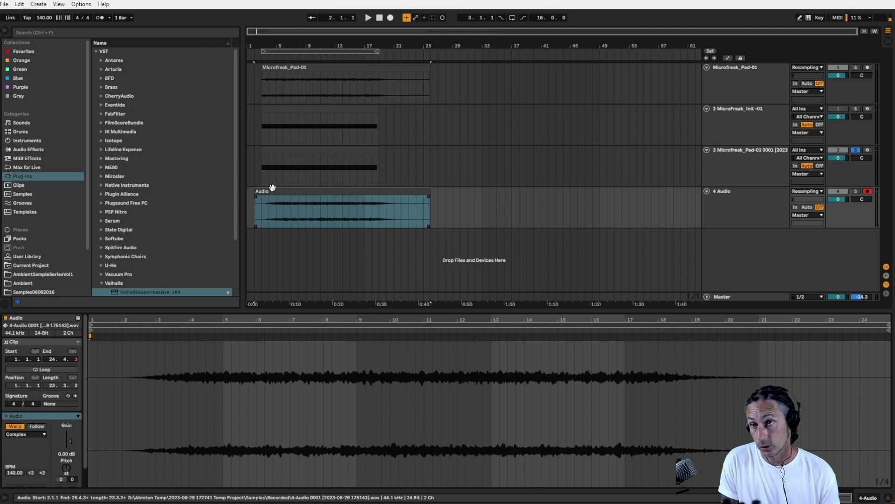
click(256, 193)
drag(254, 193, 263, 194)
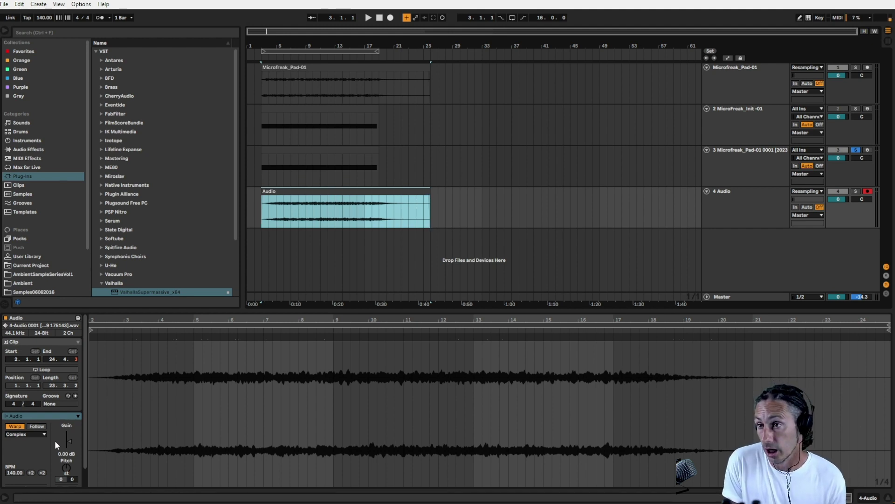
Step: Set the resampled audio clip's gain to 6 dB
drag(67, 441, 69, 448)
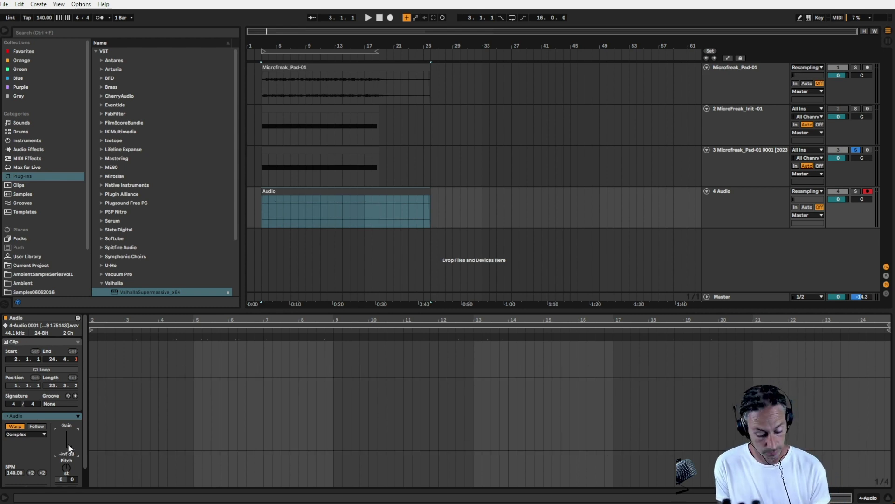
text(6)
key(Return)
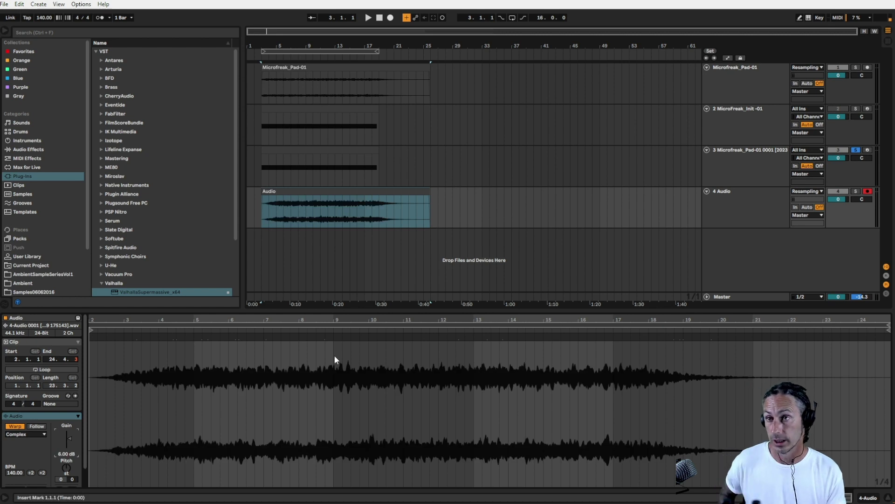
Step: Solo the Audio track, play the resampled pad from bar 3 and check its level in the mixer
click(349, 193)
click(858, 191)
key(space)
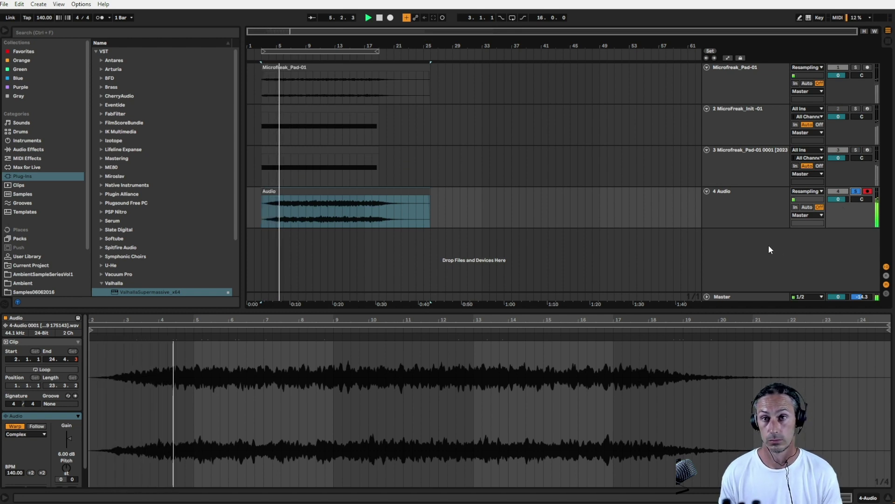
key(Tab)
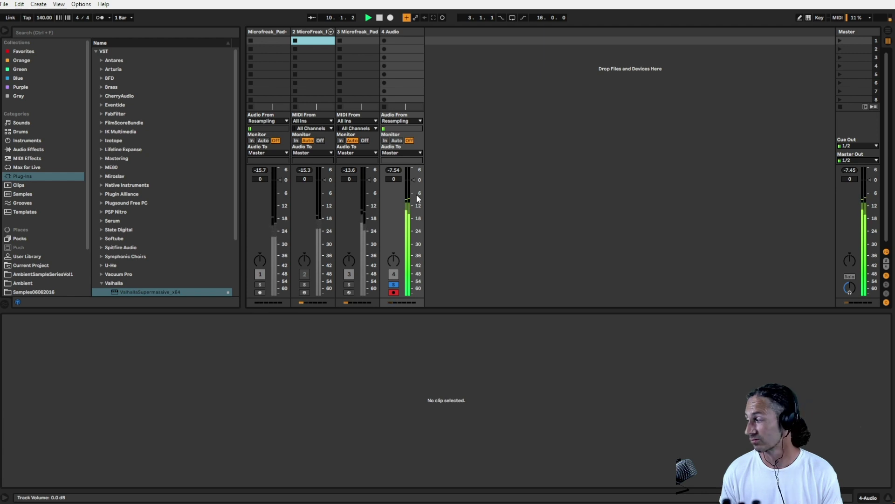
key(Tab)
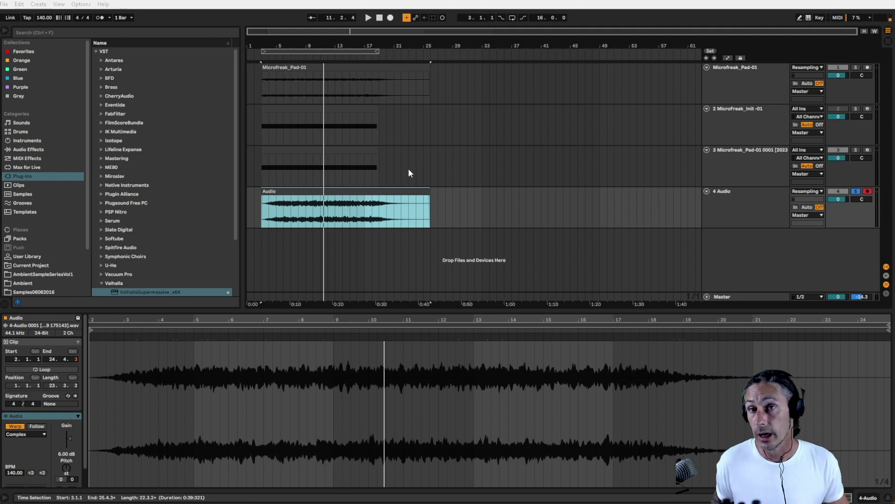
key(space)
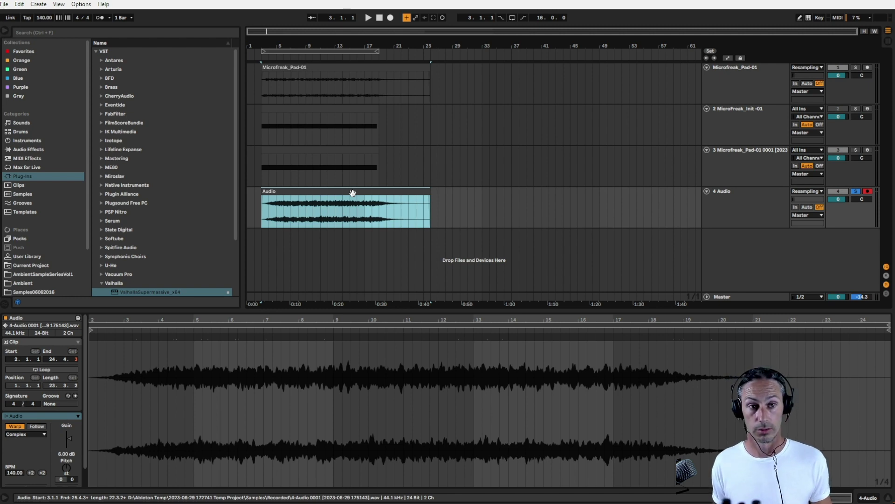
key(space)
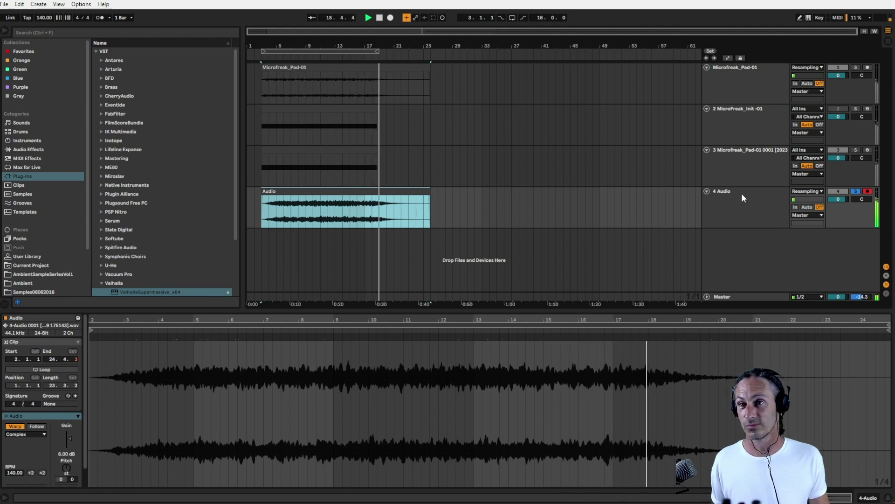
key(space)
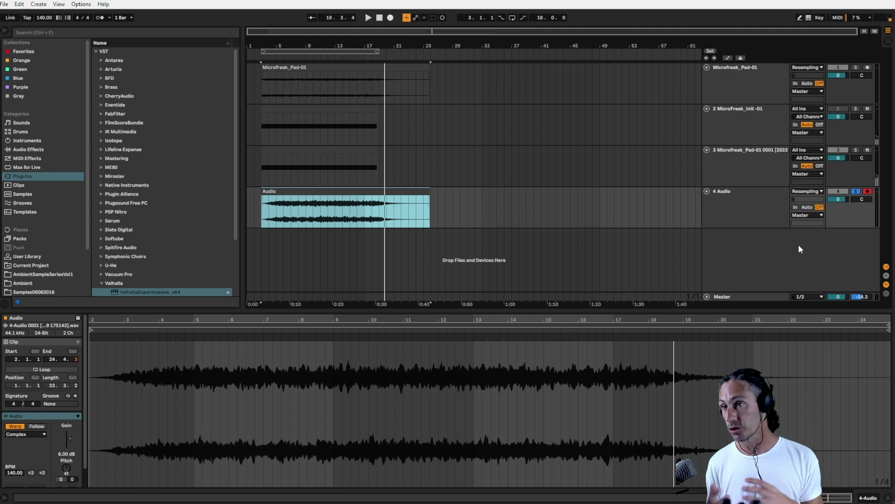
Step: Rename the Audio track as Processed_Pad-01
click(765, 196)
key(ctrl+r)
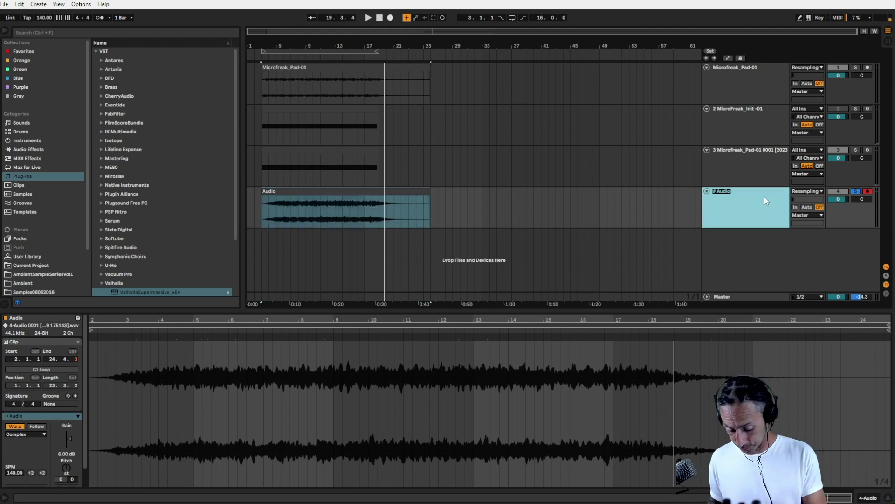
text(Processed_Pad-01)
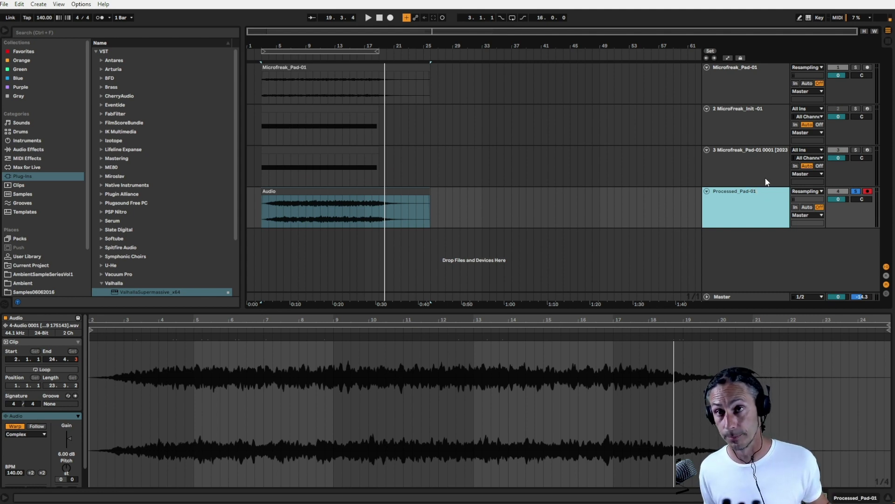
Step: Group the three source tracks above Processed_Pad-01 as Pad-01GRP and collapse the group
click(766, 158)
shift+click(754, 72)
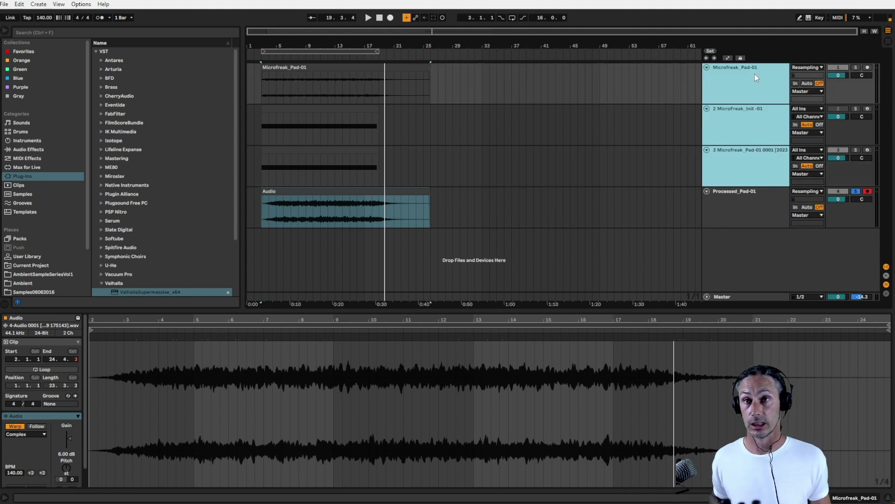
right_click(755, 74)
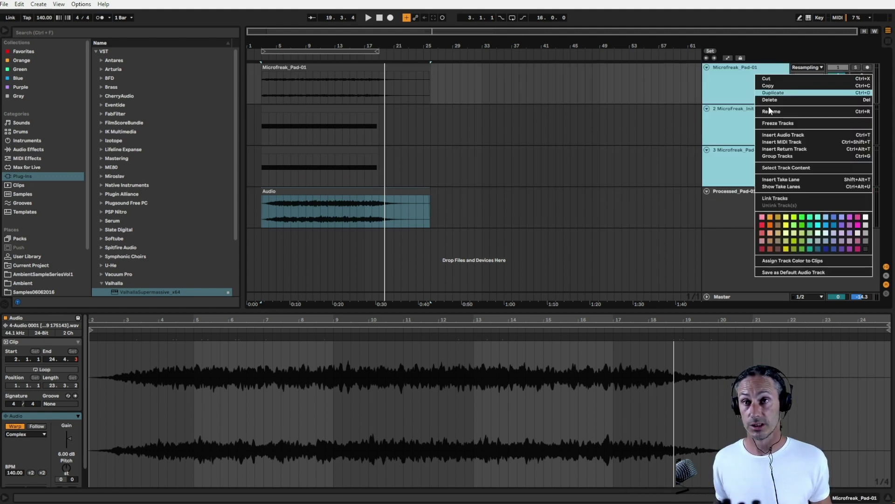
click(776, 156)
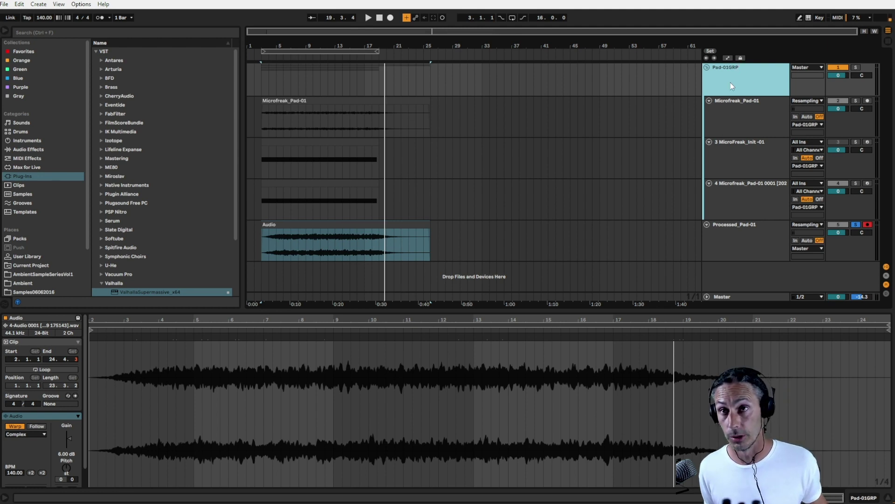
click(707, 68)
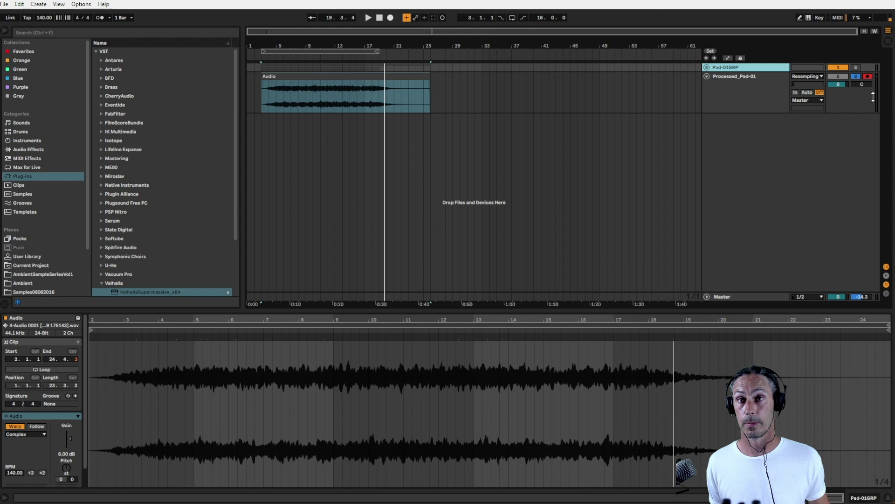
Step: Mute the Pad-01GRP group, then unsolo, disarm and mute the Processed_Pad-01 track
click(839, 68)
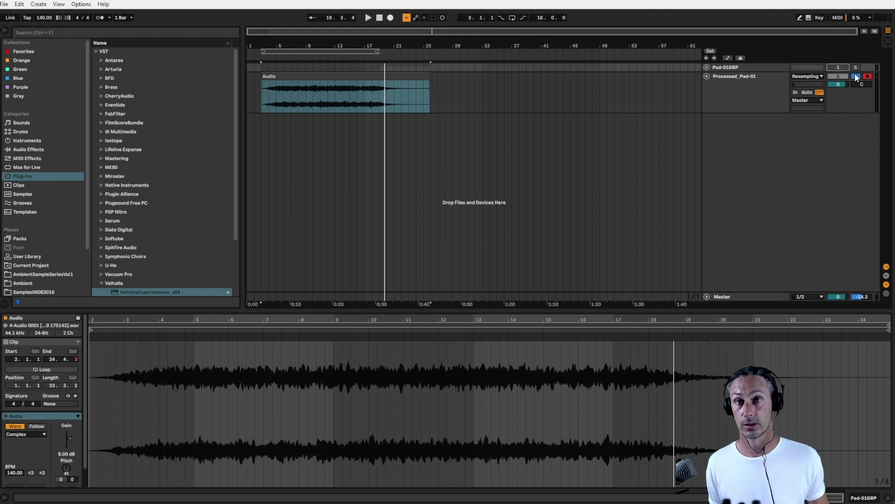
click(767, 77)
click(869, 77)
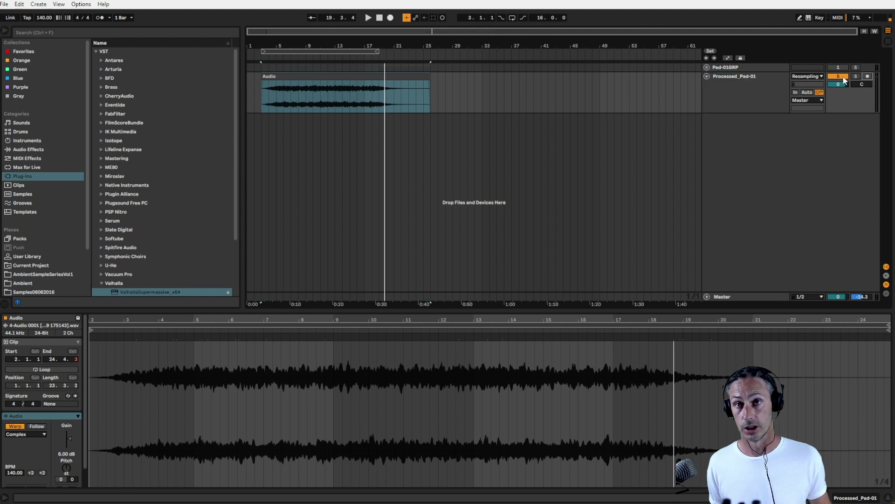
click(749, 88)
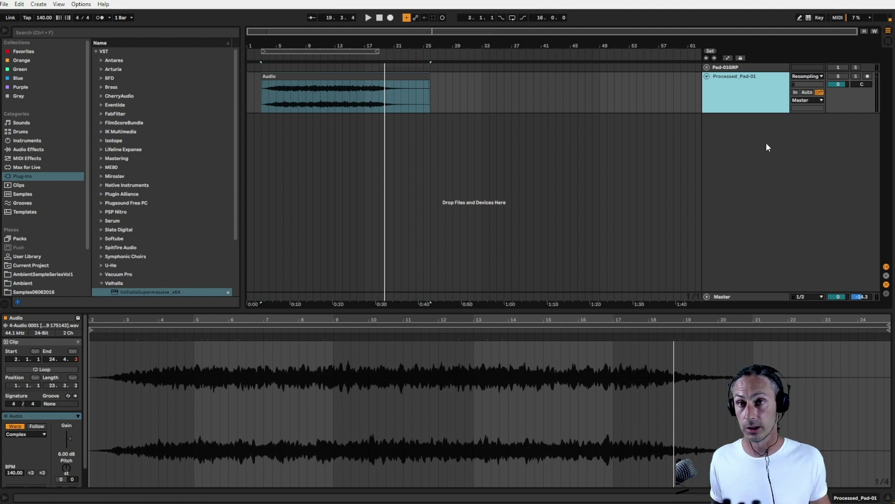
Step: Add a Wavetable instrument on a new track below Processed_Pad-01
click(23, 140)
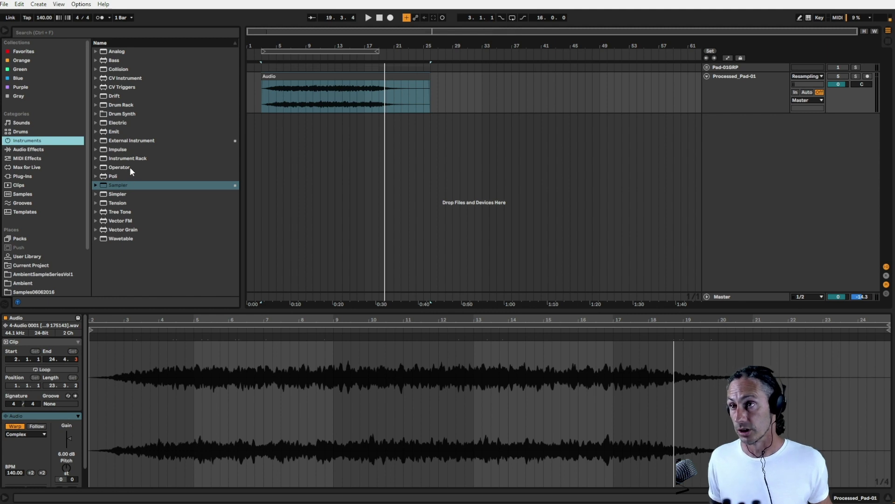
click(116, 238)
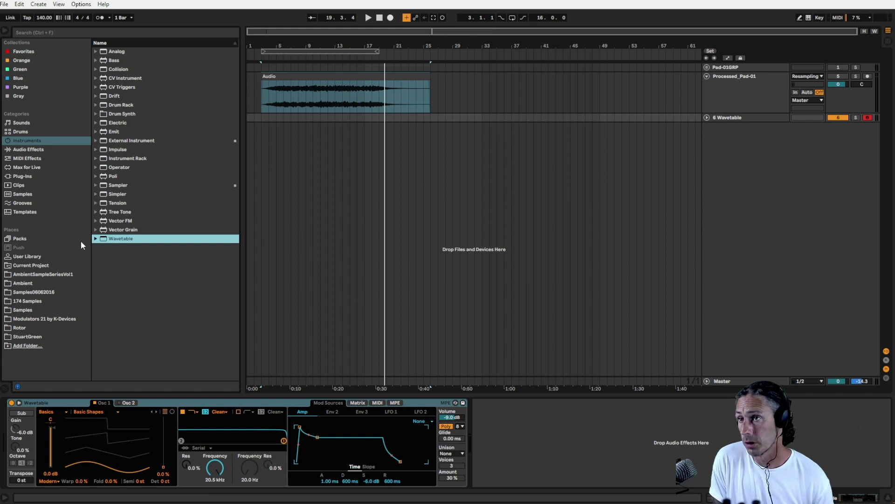
Step: Find the ValhallaSupermassive plug-in and add it after Wavetable in the device chain
click(21, 96)
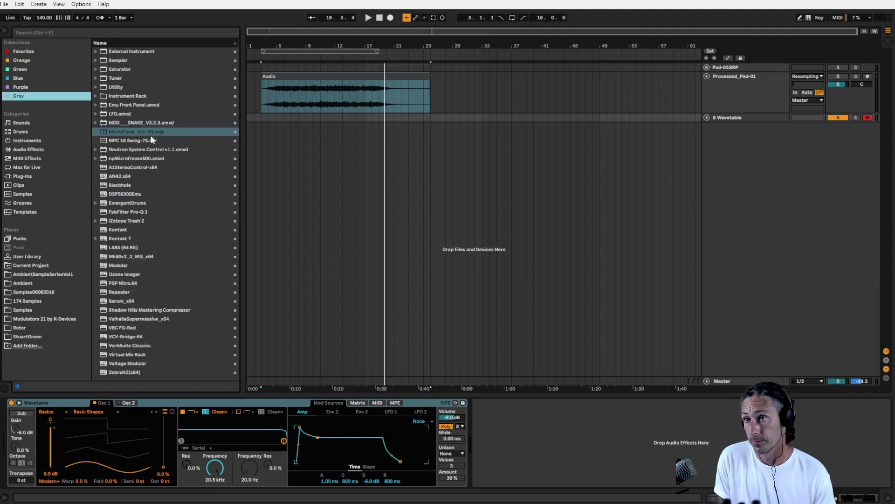
click(23, 281)
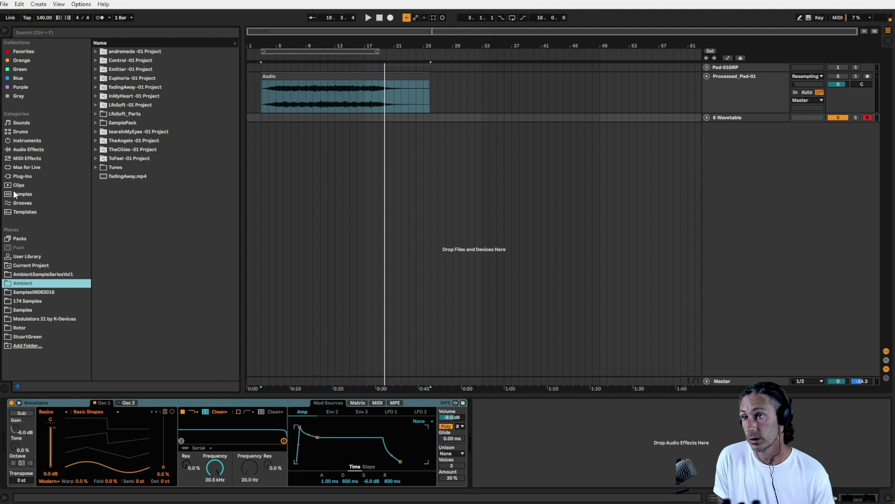
click(18, 177)
drag(119, 292, 524, 415)
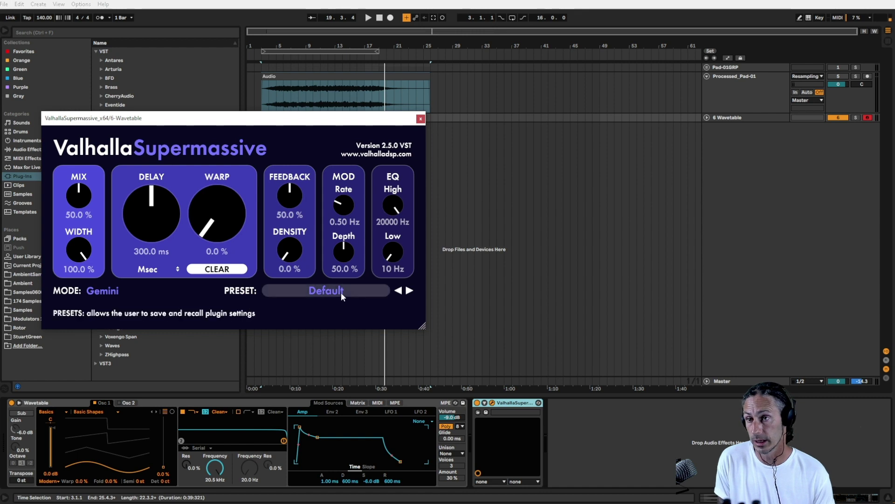
Step: Set ValhallaSupermassive to Hydra mode with 60.8% mix, 860 ms delay, 100% warp, 62% feedback and 100% density, and close its window
click(341, 291)
click(329, 351)
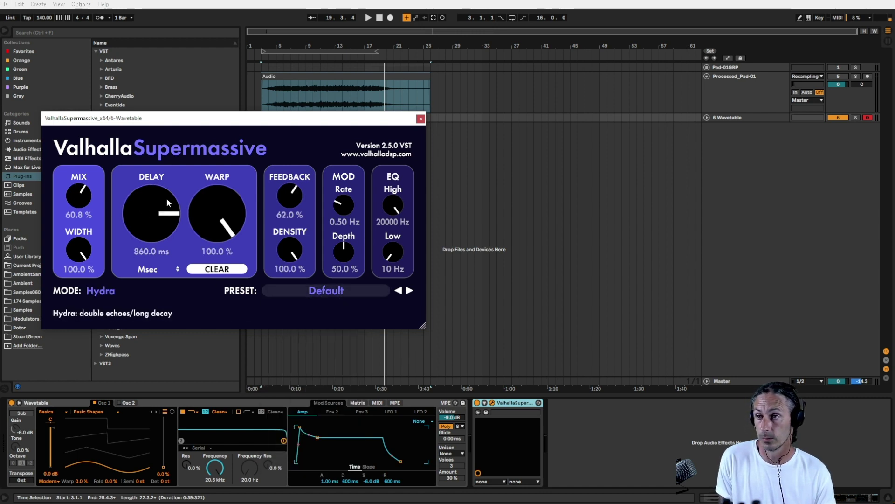
click(420, 119)
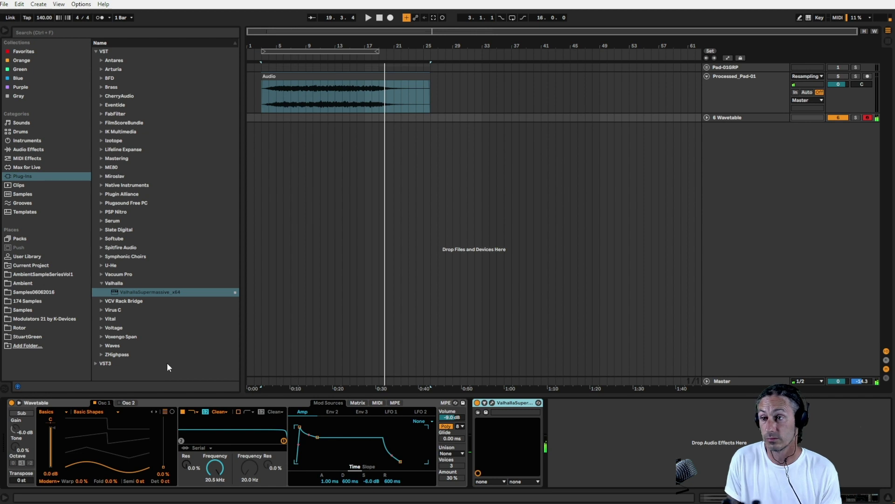
Step: Change Wavetable's oscillator 1 to the Saw Dual 1 wavetable
click(103, 411)
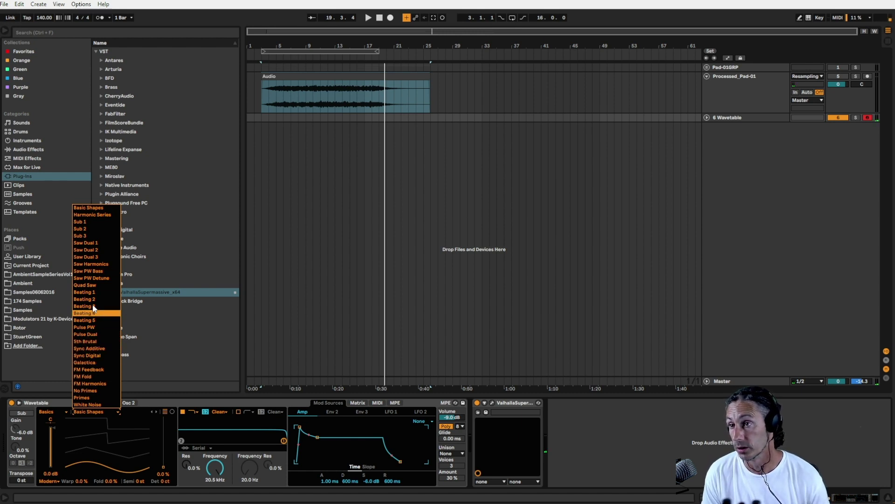
click(88, 242)
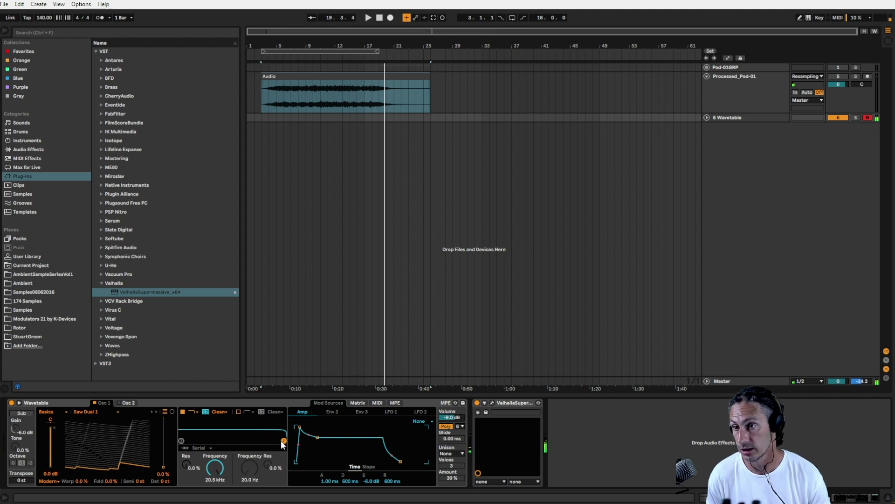
Step: Try lowering Wavetable's first filter frequency to 349 Hz and adjusting oscillator 1's Warp amount
drag(218, 470, 219, 489)
click(330, 412)
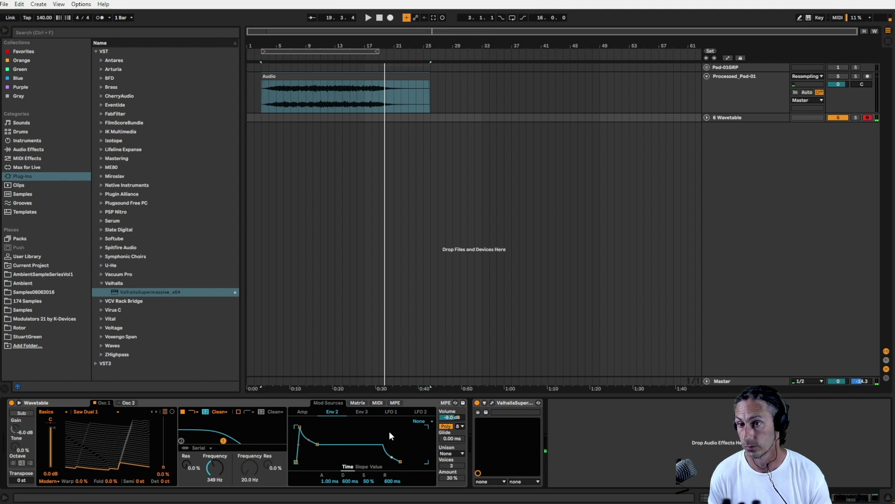
click(426, 421)
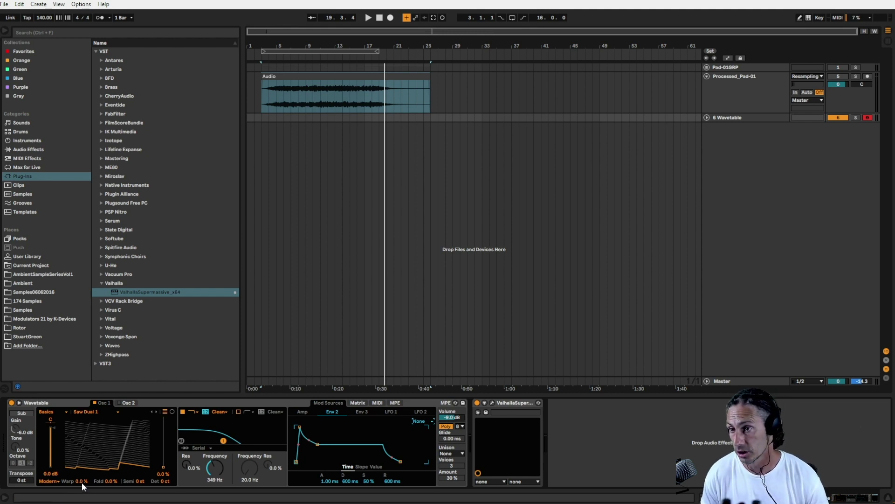
drag(79, 480, 161, 480)
drag(216, 473, 215, 448)
drag(82, 480, 102, 483)
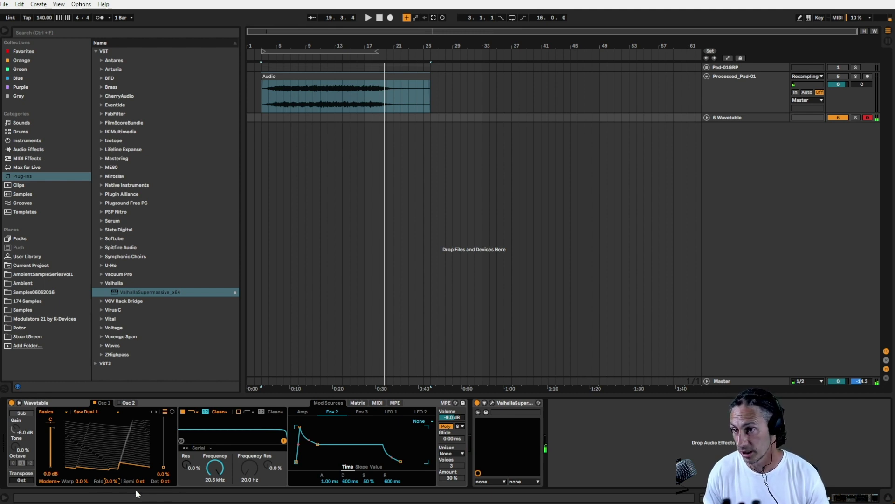
Step: Enable Wavetable's oscillator 2 and set it to the Saw Dual 1 wavetable
click(128, 403)
click(118, 402)
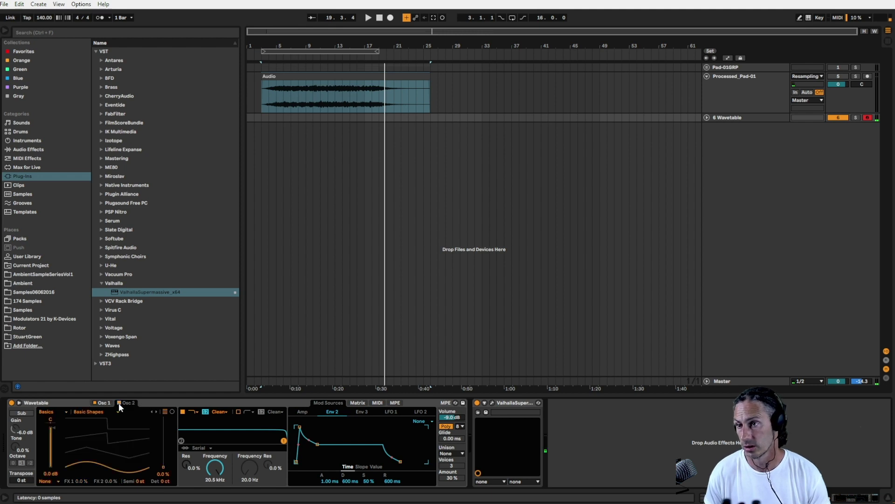
click(82, 412)
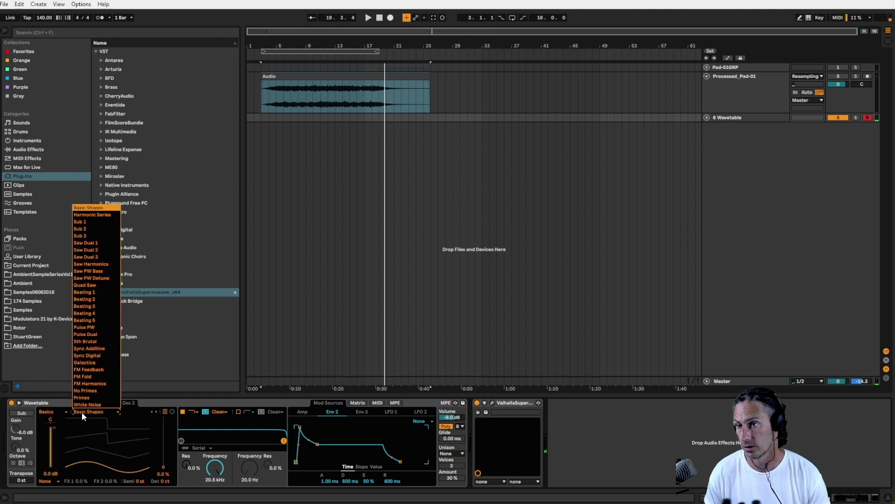
click(92, 243)
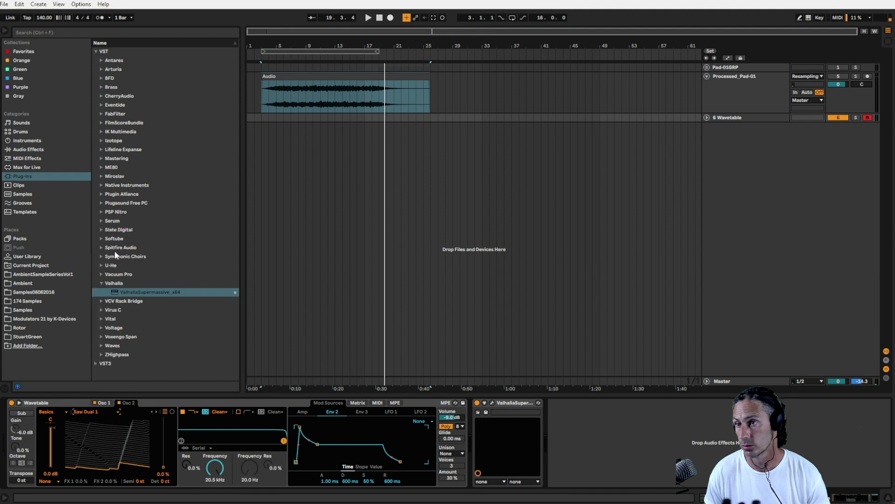
Step: Detune Wavetable's oscillator 2 to 10 ct and oscillator 1 to -10 ct
drag(167, 481, 167, 477)
click(103, 402)
drag(162, 481, 162, 489)
click(131, 402)
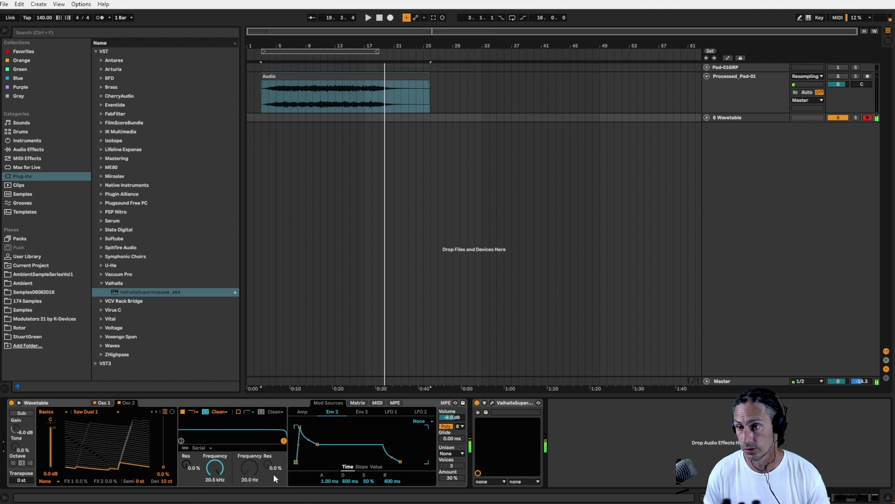
mouse_move(163, 466)
mouse_down()
mouse_move(163, 458)
mouse_move(163, 466)
mouse_up()
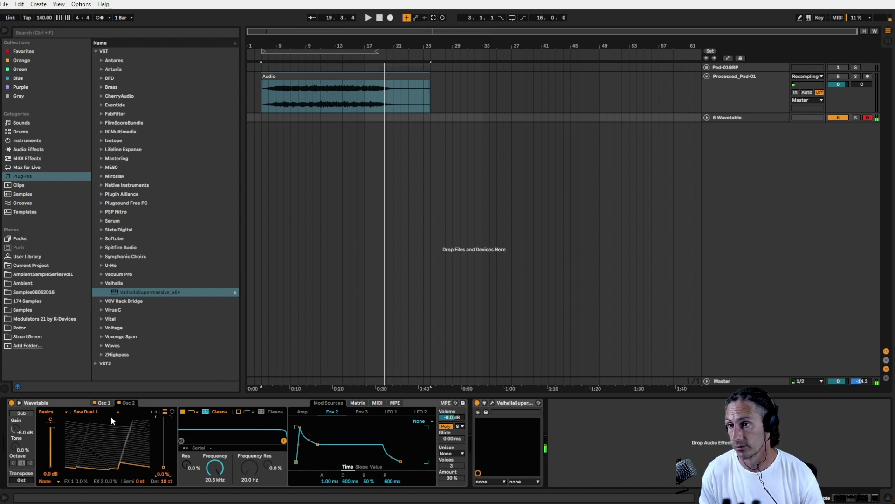
click(107, 402)
click(127, 402)
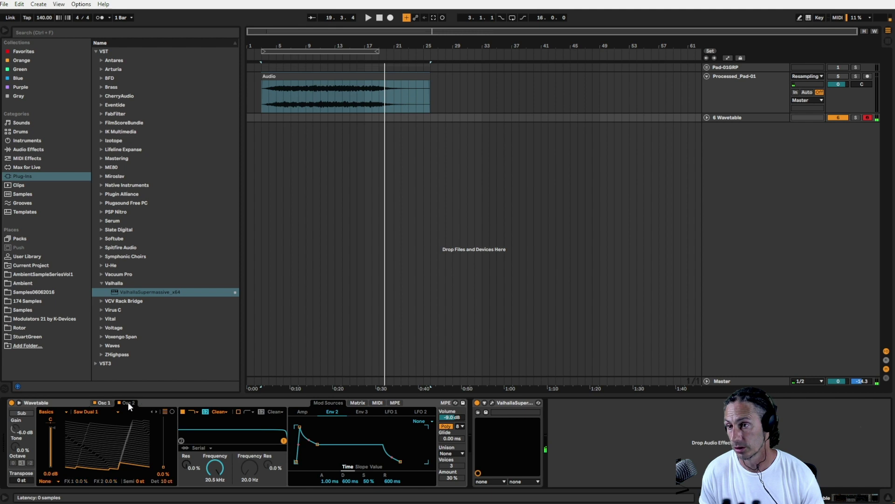
Step: Set oscillator 2's effect mode to Modern and its Warp amount to 4.7%
click(45, 481)
click(49, 473)
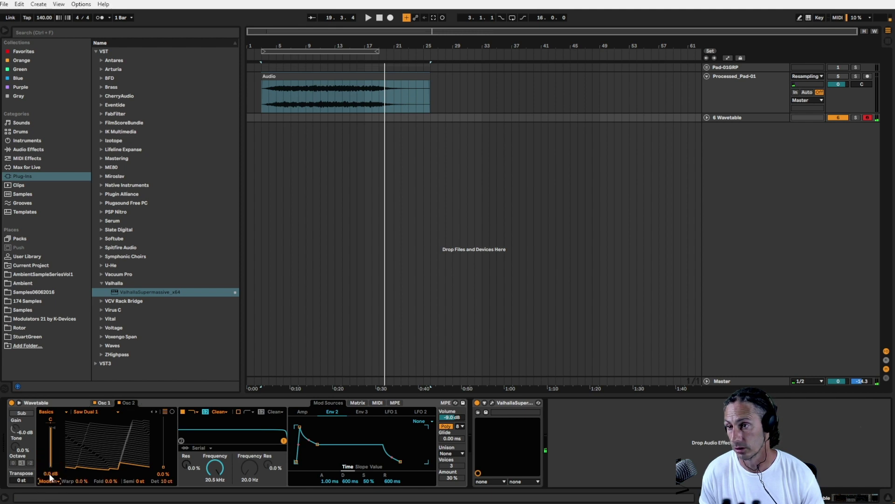
drag(82, 482, 81, 472)
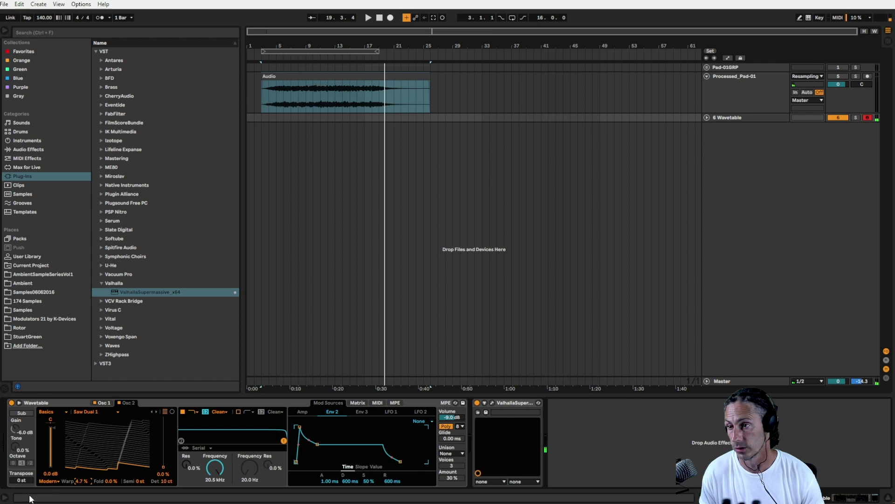
Step: Show the Info View and try the polar wavetable visualization before returning to the linear one
click(5, 497)
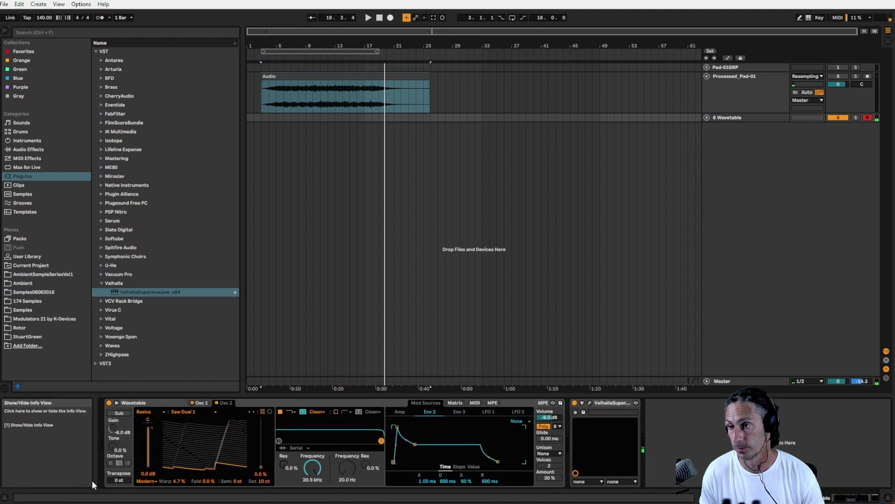
click(270, 412)
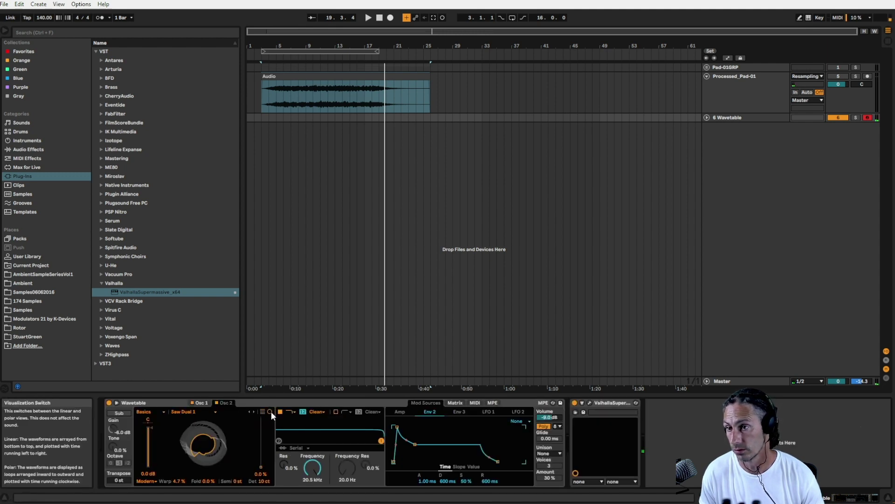
click(262, 412)
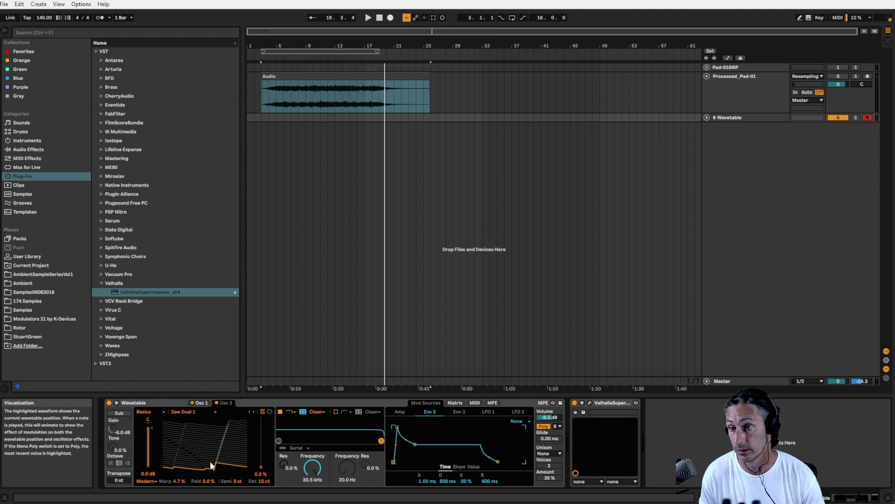
Step: Fine-tune the detune of both oscillators, setting oscillator 2 to 12 ct
click(199, 403)
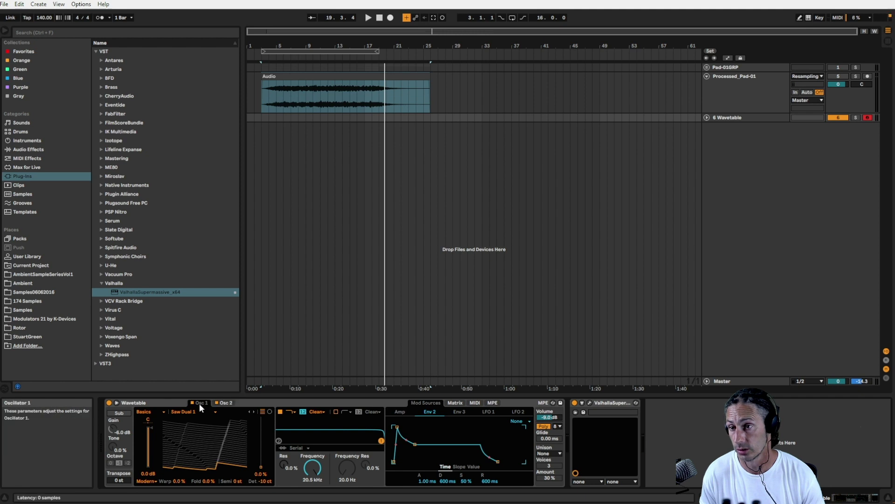
drag(264, 481, 264, 479)
click(224, 403)
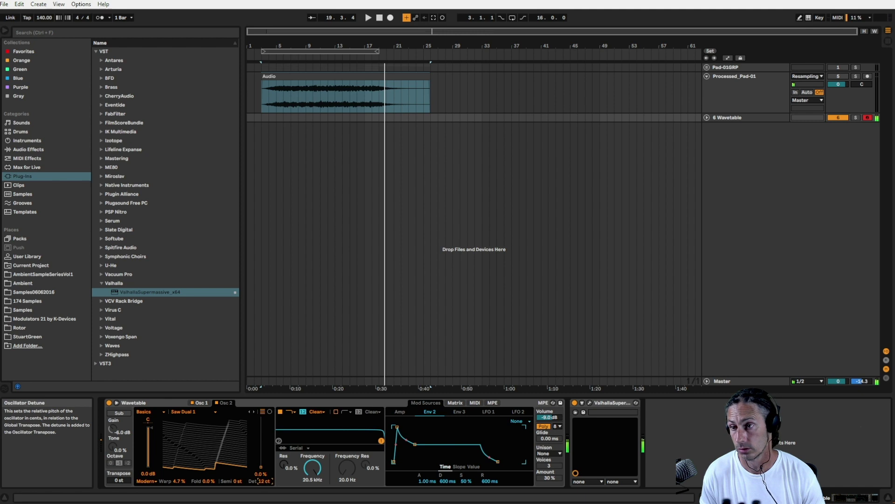
Step: Lower Wavetable's first filter frequency to 40.1 Hz and set Env 2's modulation of Filter 1 Freq to 100
drag(312, 467, 332, 480)
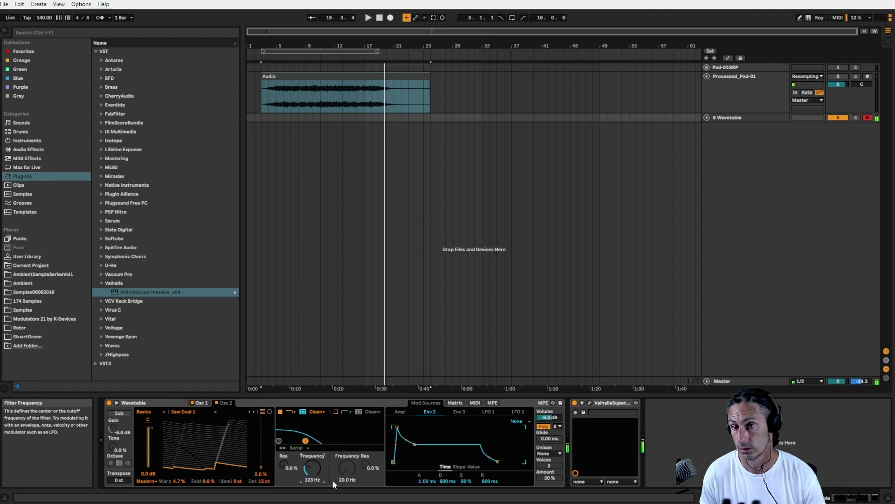
click(459, 402)
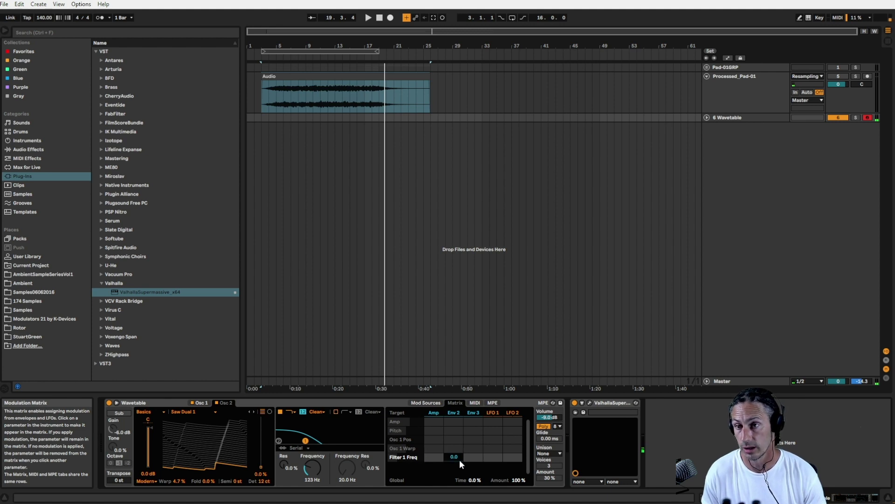
drag(457, 460, 458, 415)
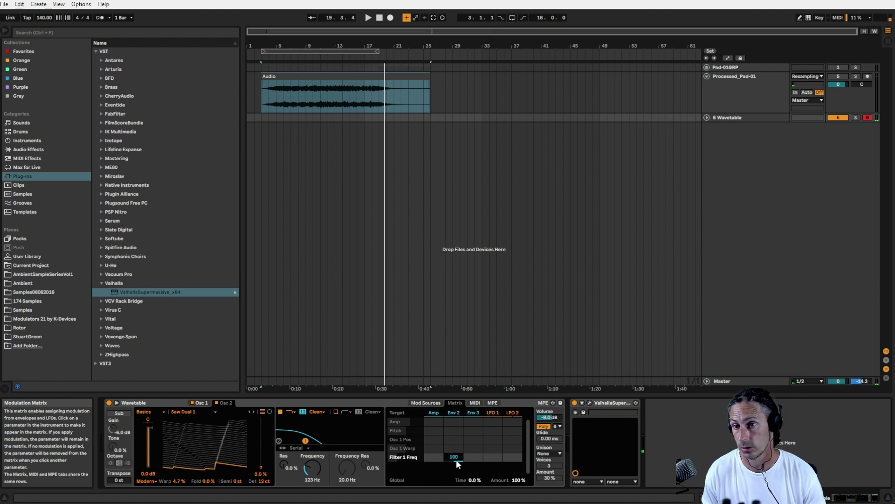
drag(305, 442, 289, 441)
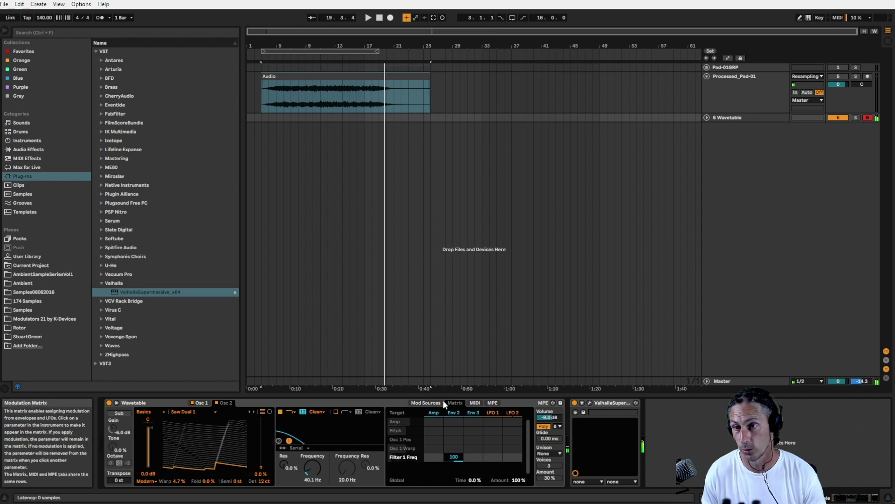
Step: Shape Env 2 with a 3.38 s attack, 7.16 s decay, 50% sustain and 4.08 s release
click(422, 402)
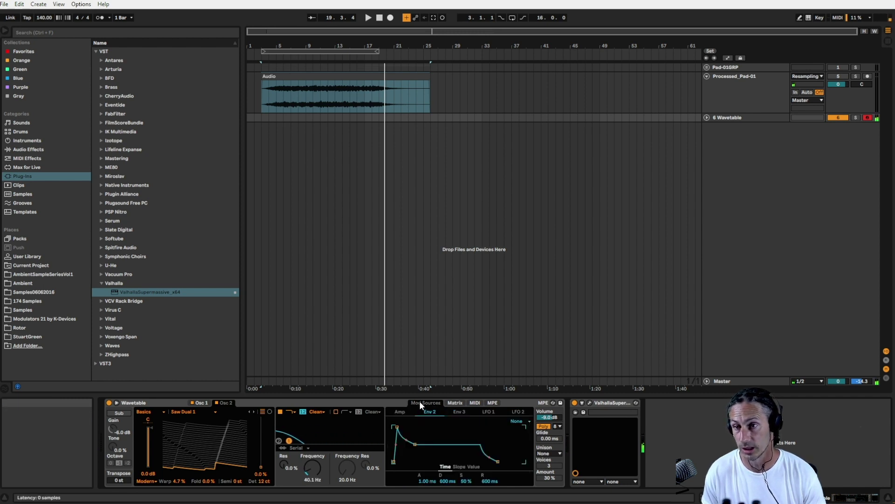
drag(395, 428, 406, 468)
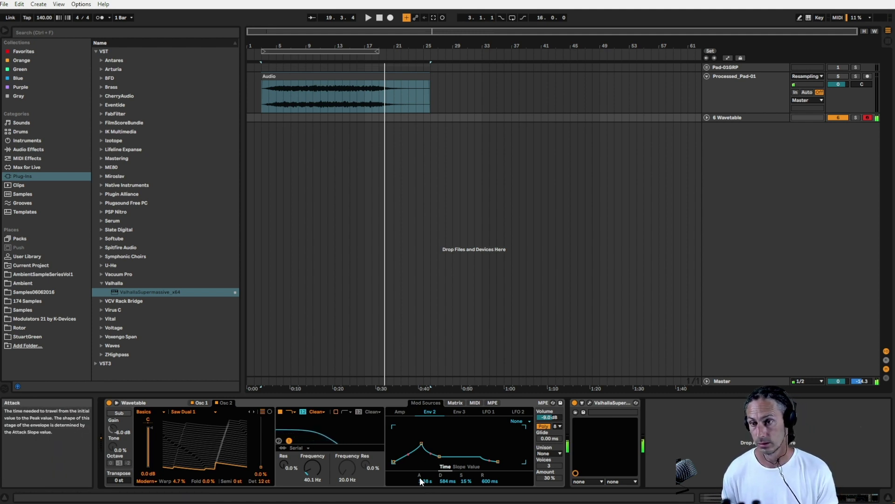
drag(447, 481, 487, 464)
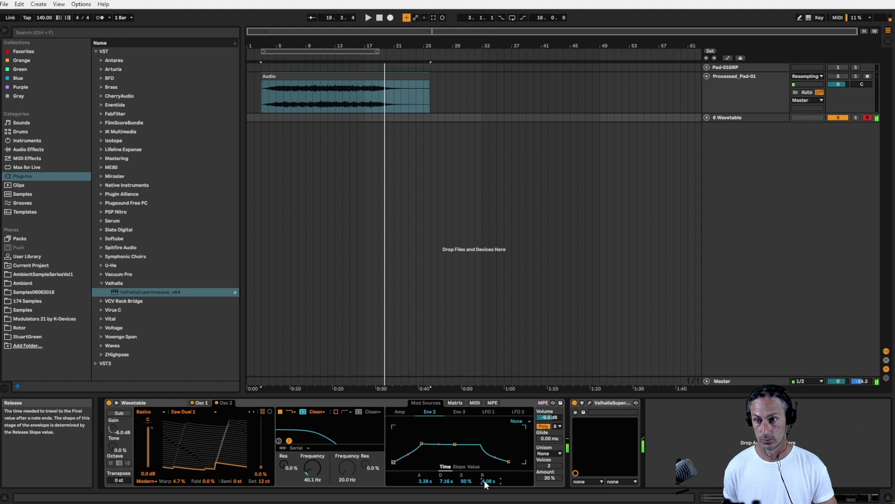
Step: Set the Amp envelope's sustain to 0.0 dB and its release to 5.11 s
click(399, 412)
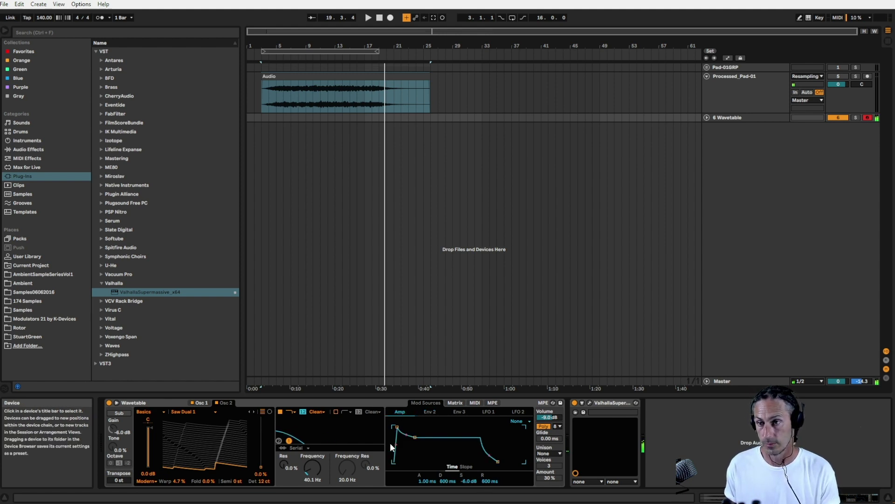
drag(468, 480, 505, 472)
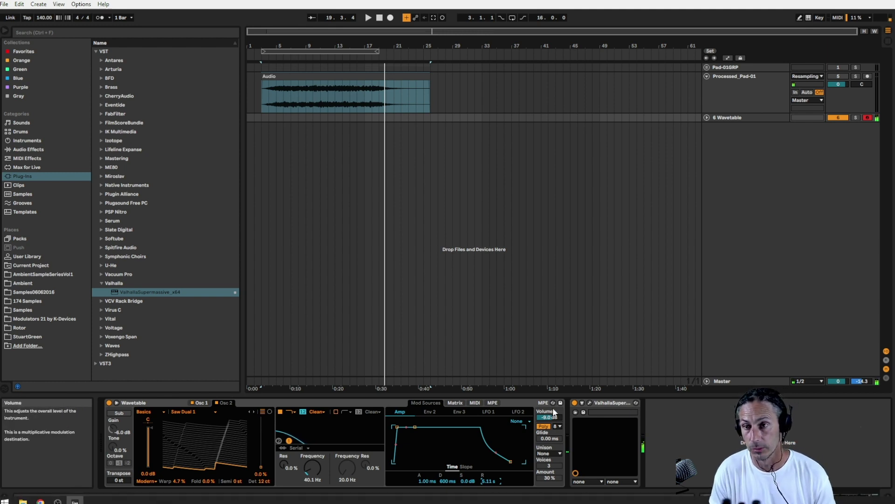
Step: Set Wavetable's unison mode to Classic with 3 voices and an amount of 59%
click(552, 453)
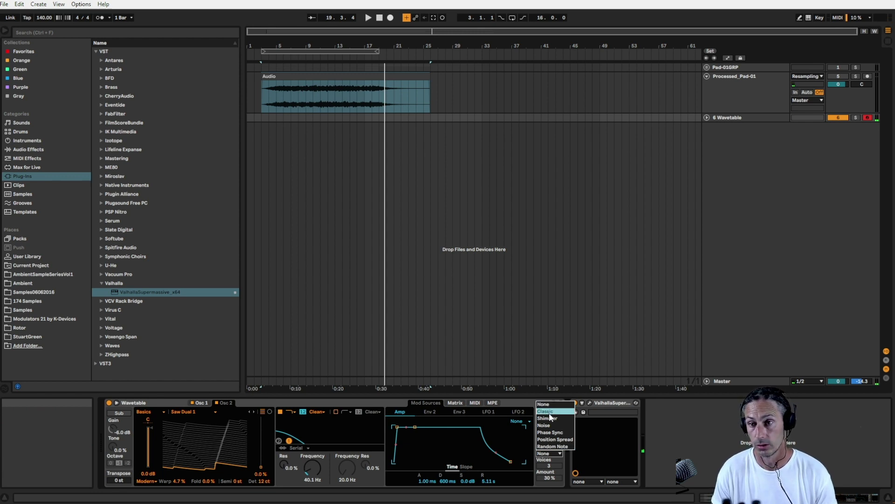
click(550, 412)
drag(550, 464, 550, 464)
click(550, 477)
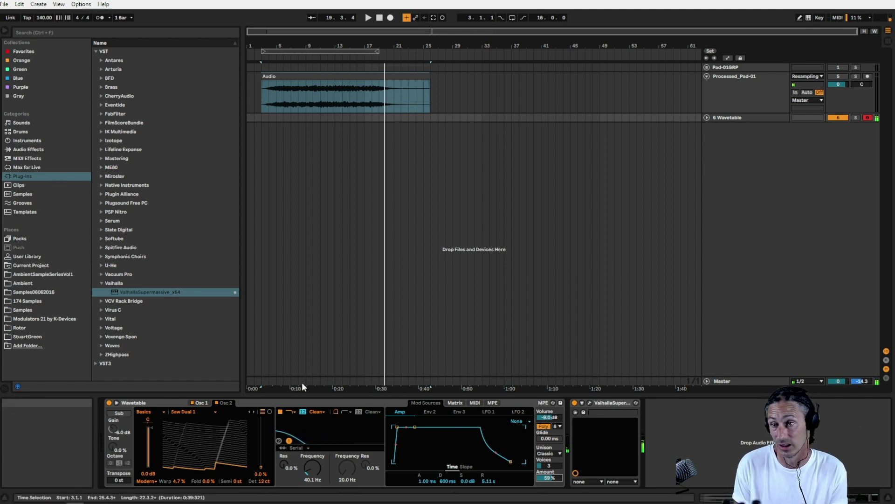
click(290, 413)
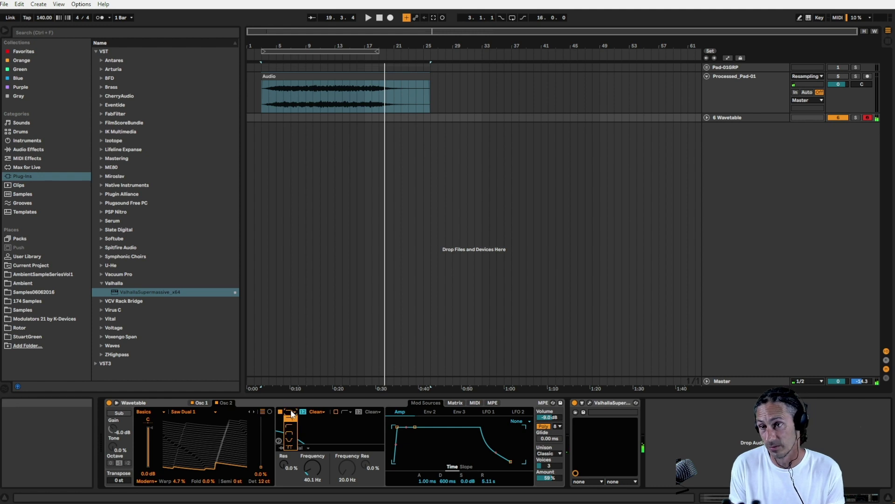
click(374, 486)
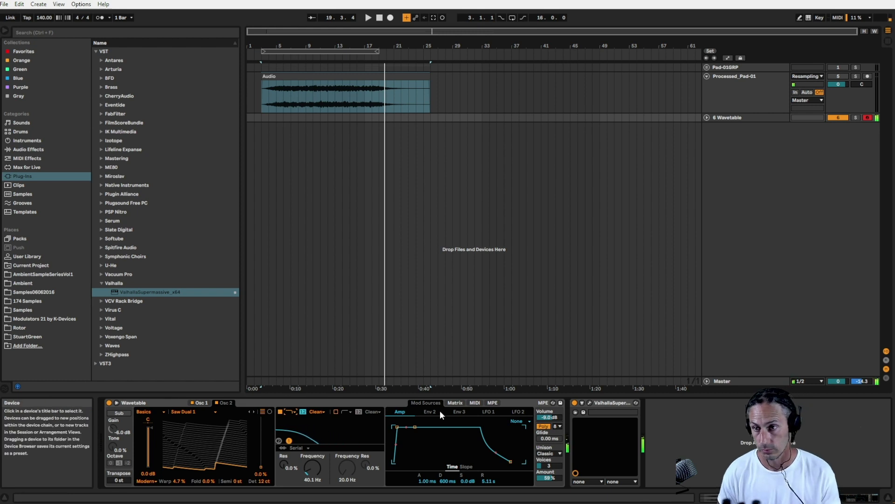
Step: Change Env 2 to a 19.1 s attack, 4.40 s decay and 100% sustain, and reduce its Filter 1 Freq modulation to 64
click(427, 411)
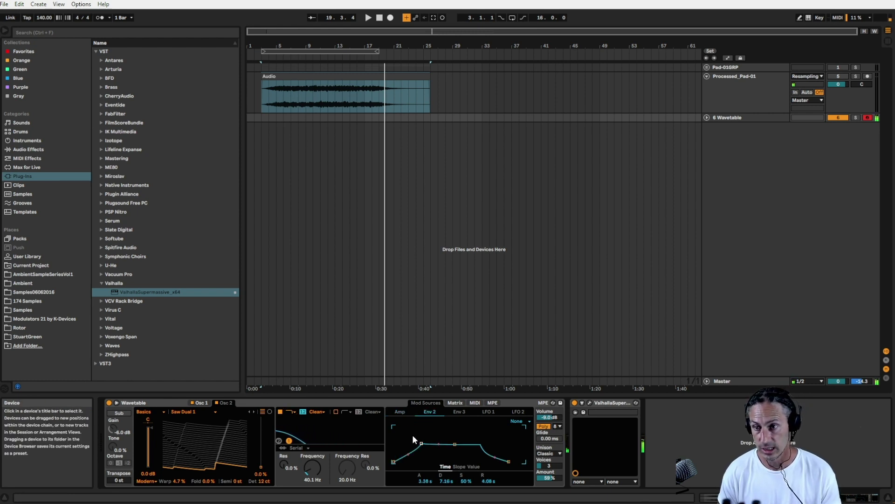
drag(422, 443, 465, 427)
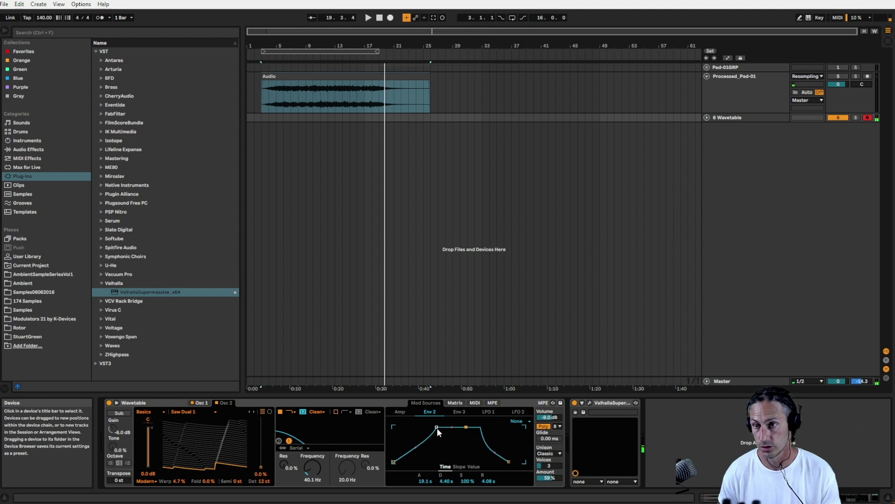
click(456, 403)
drag(453, 457, 454, 472)
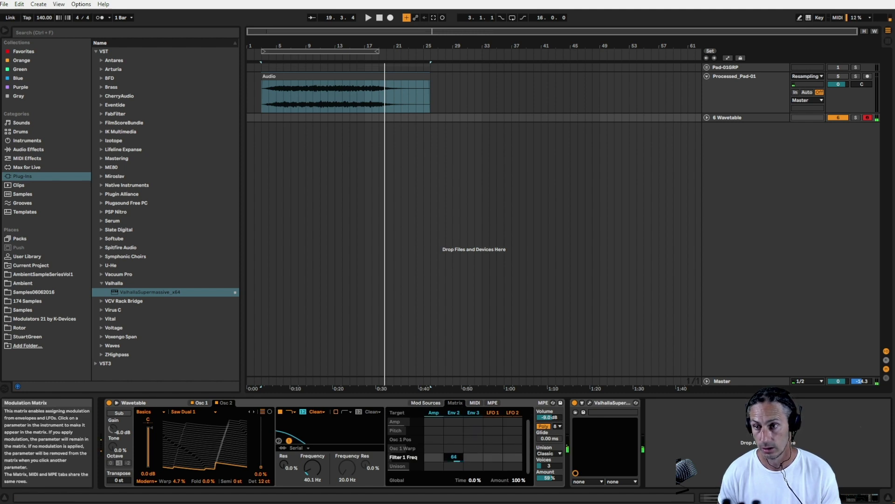
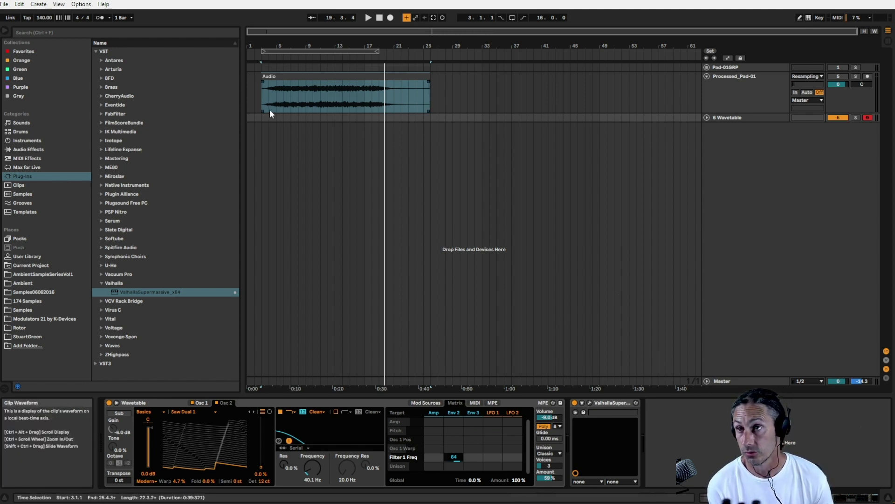
Step: Insert an empty 16-bar MIDI clip on the Wavetable track starting at bar 3
drag(263, 117, 369, 126)
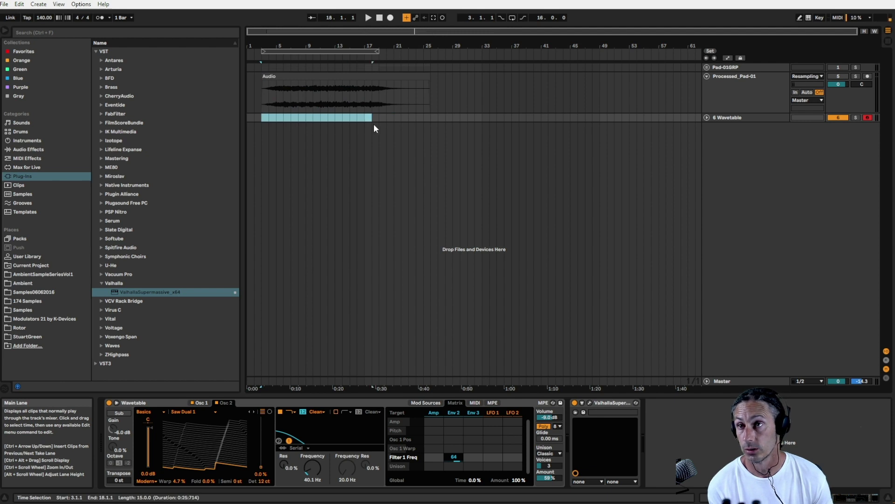
right_click(368, 119)
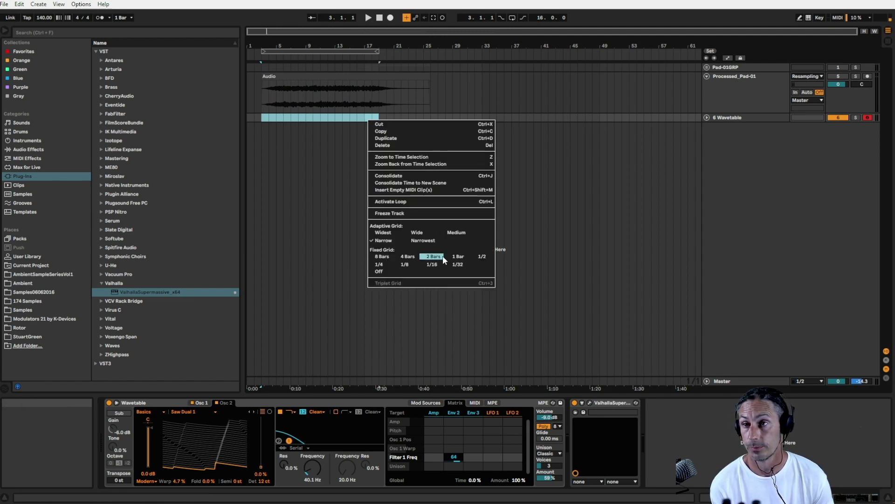
click(441, 189)
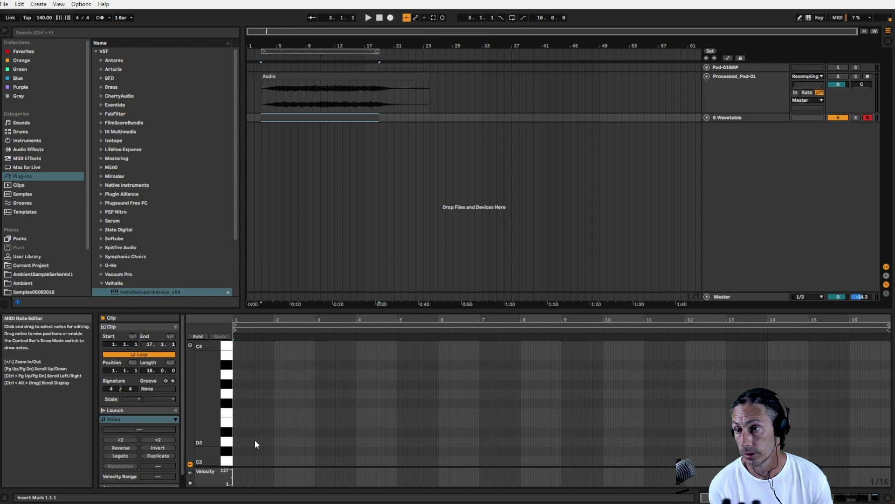
Step: Set the clip's note grid to 1/8 and draw one C3 note spanning nearly the whole 16-bar clip
right_click(247, 453)
click(282, 406)
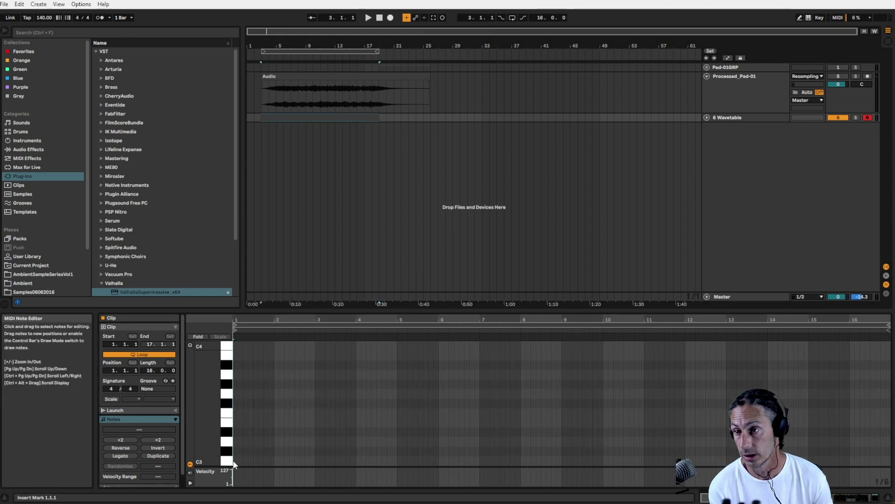
drag(236, 460, 883, 461)
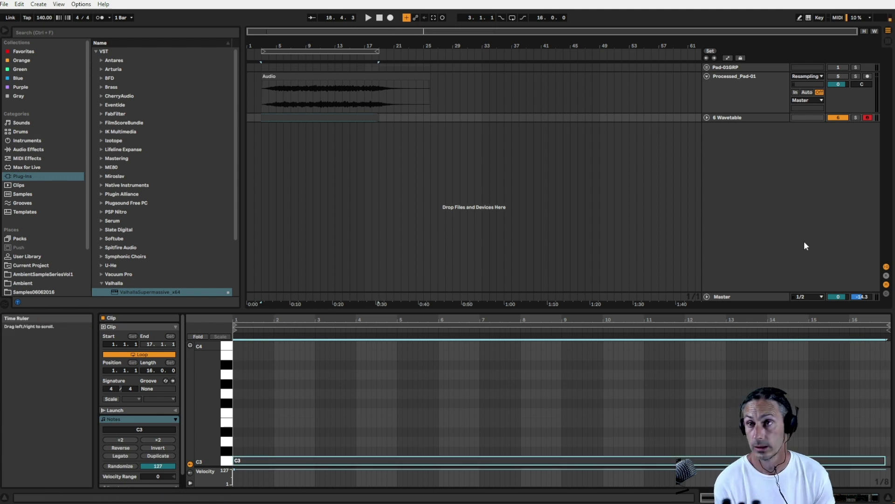
Step: Play the Wavetable clip and reduce Env 2's modulation of Filter 1 Freq to 31
click(725, 119)
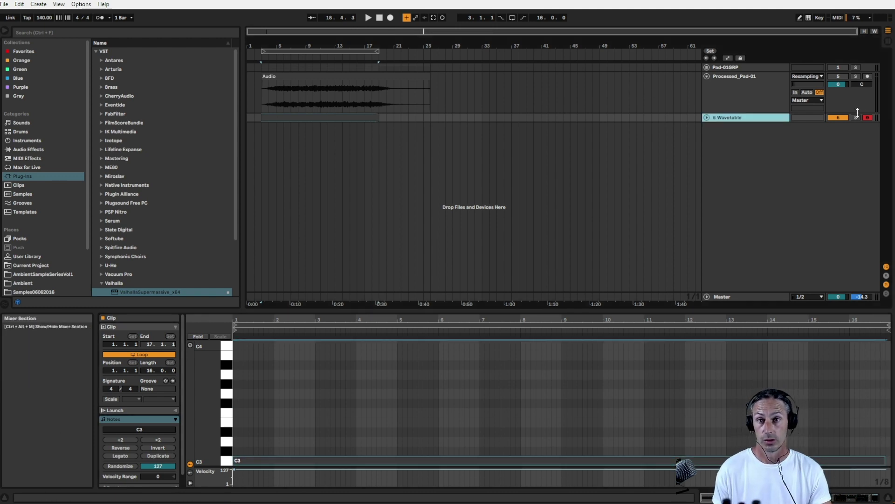
key(space)
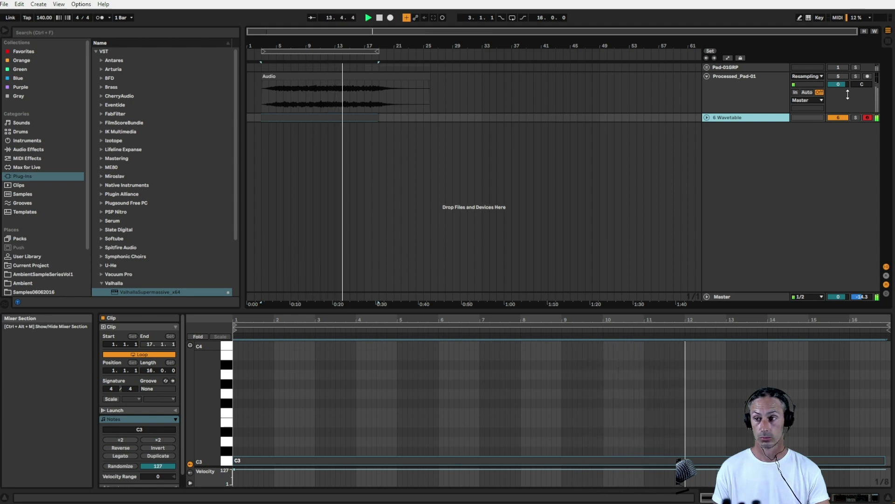
click(730, 117)
drag(455, 457, 455, 472)
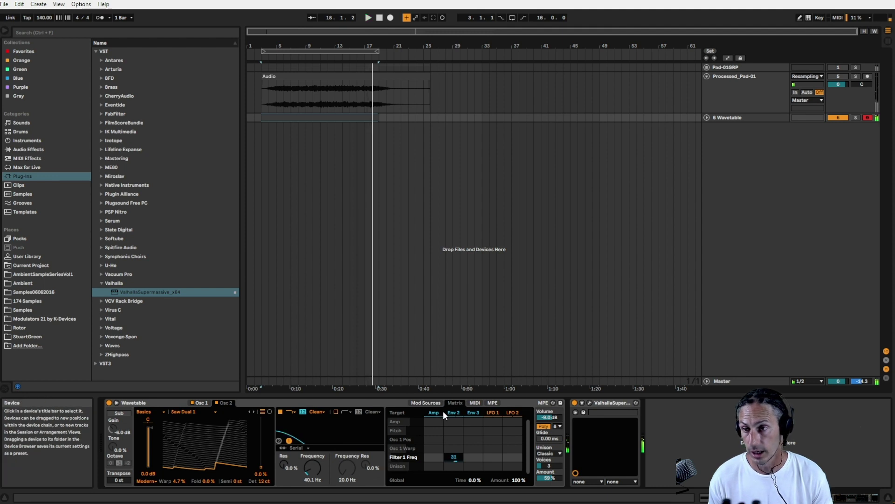
Step: Shorten Wavetable's Env 2 attack to 7.09 s and play the clip to hear the faster filter opening
click(432, 402)
drag(438, 427, 433, 427)
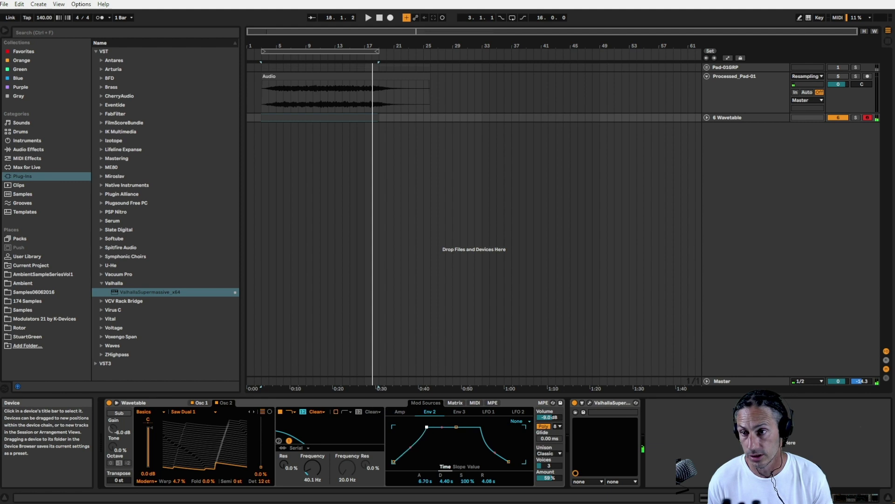
key(space)
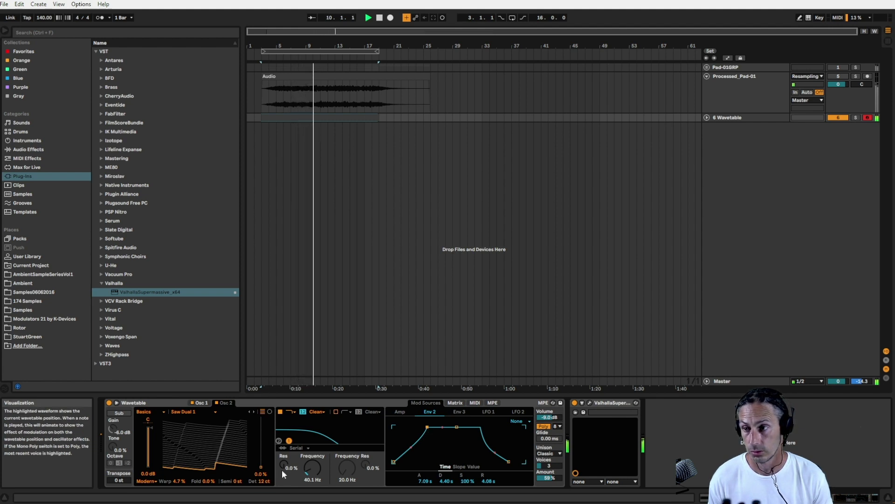
Step: Assign Env 2 to Osc 2 Warp at 53 and Osc 1 Warp at -53 in Wavetable, and play the result
click(455, 403)
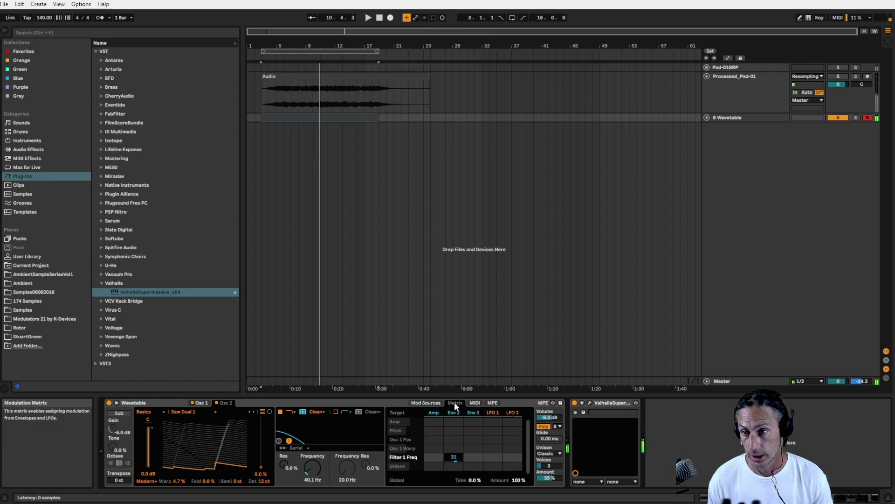
click(180, 482)
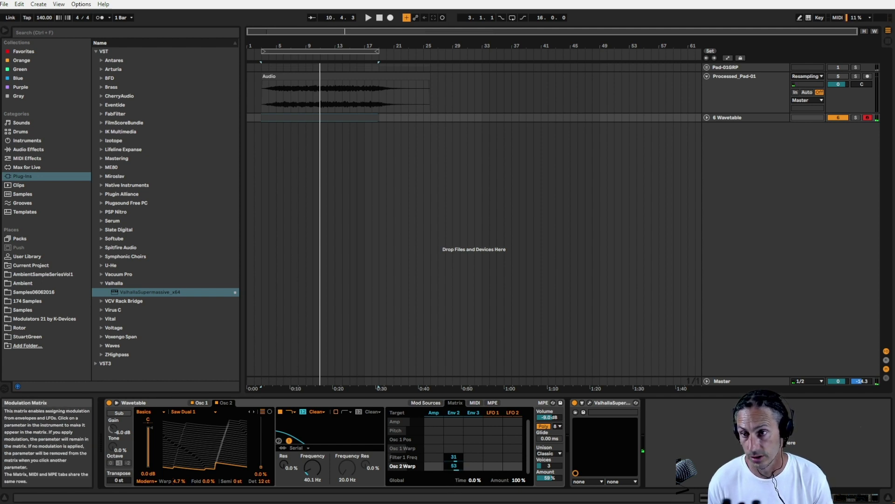
click(203, 401)
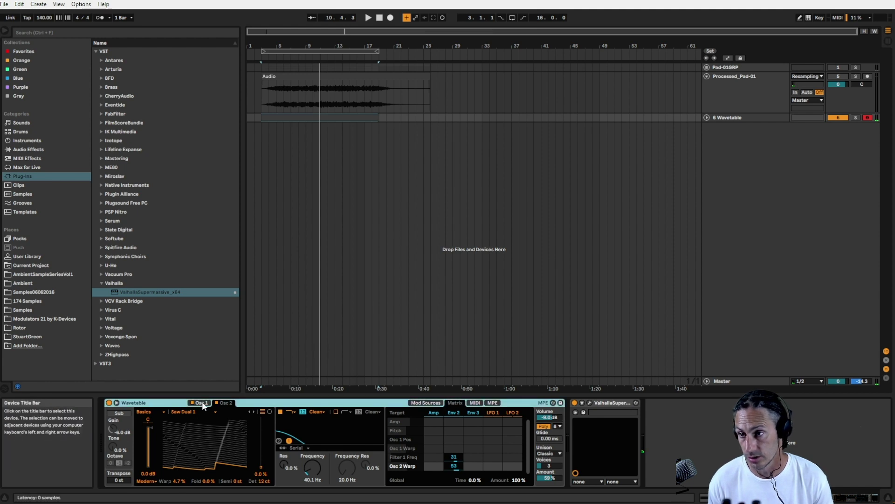
click(224, 402)
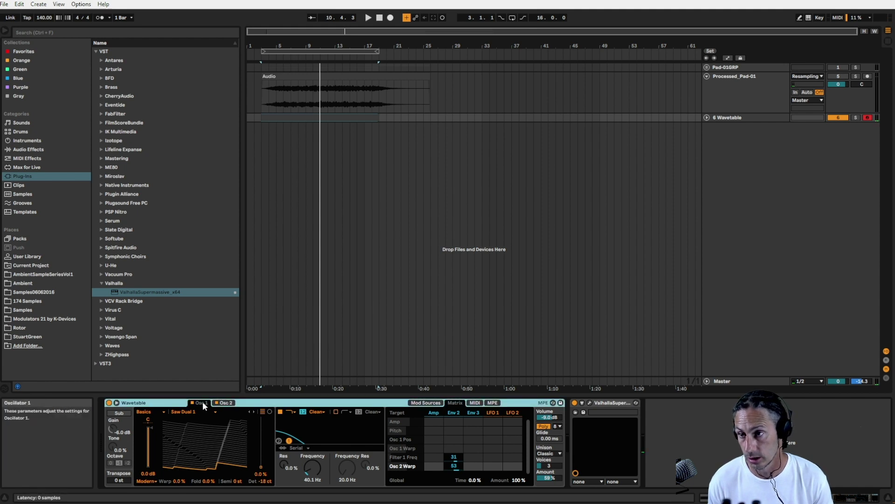
click(176, 480)
drag(459, 451, 458, 464)
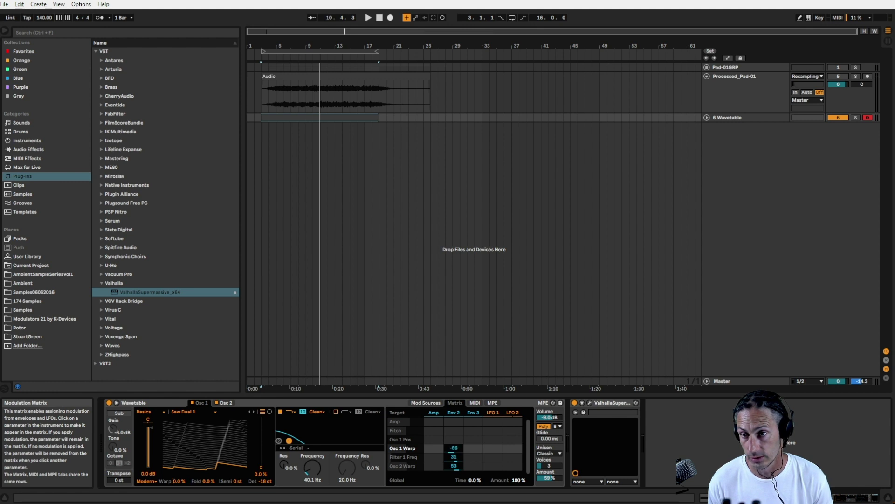
key(space)
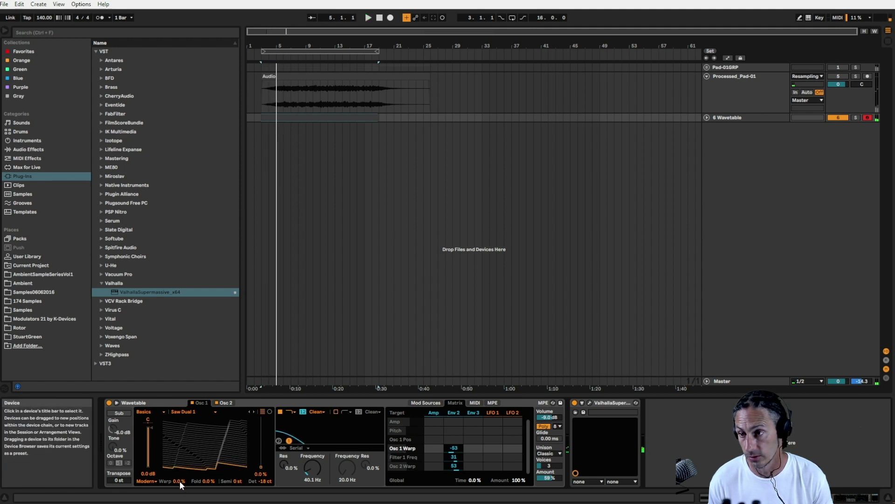
Step: Set Osc 1's Warp to 100% and raise Env 2's modulation of Filter 1 Freq to 36 during playback
drag(180, 480, 180, 443)
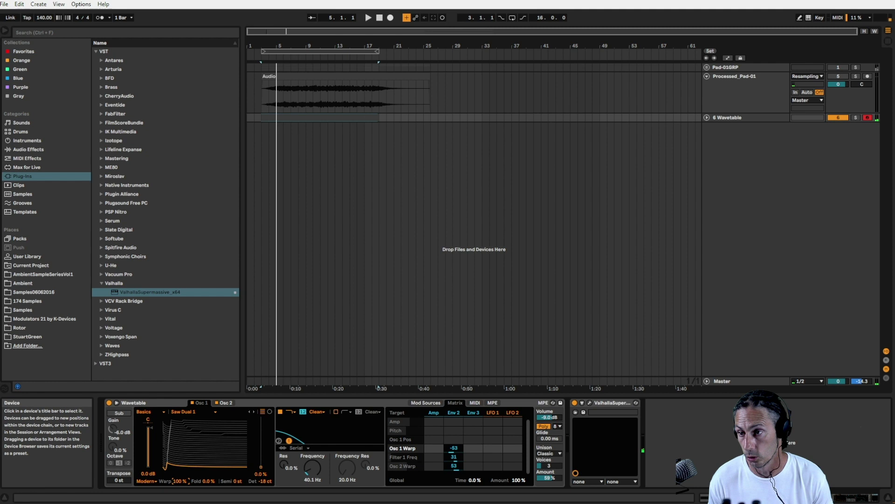
key(space)
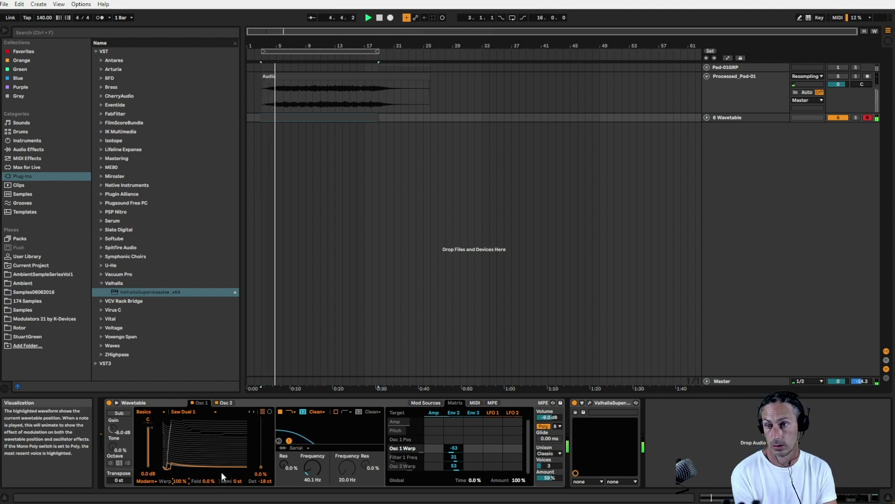
click(426, 402)
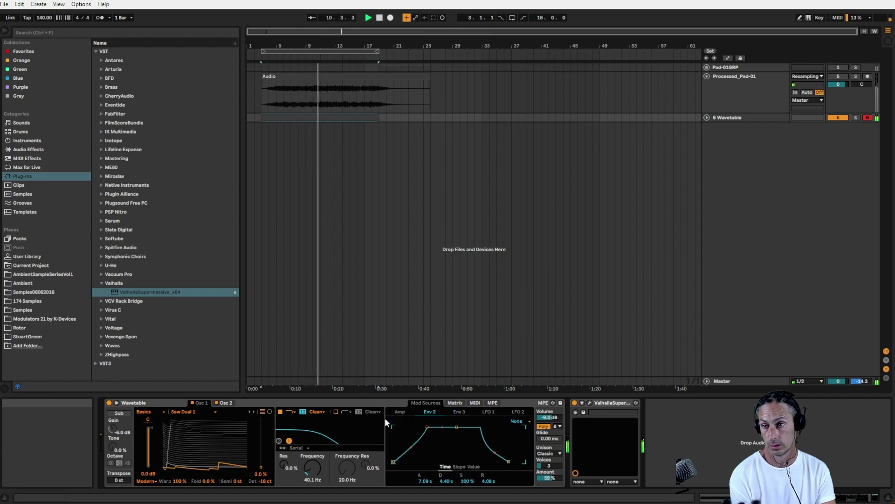
click(455, 402)
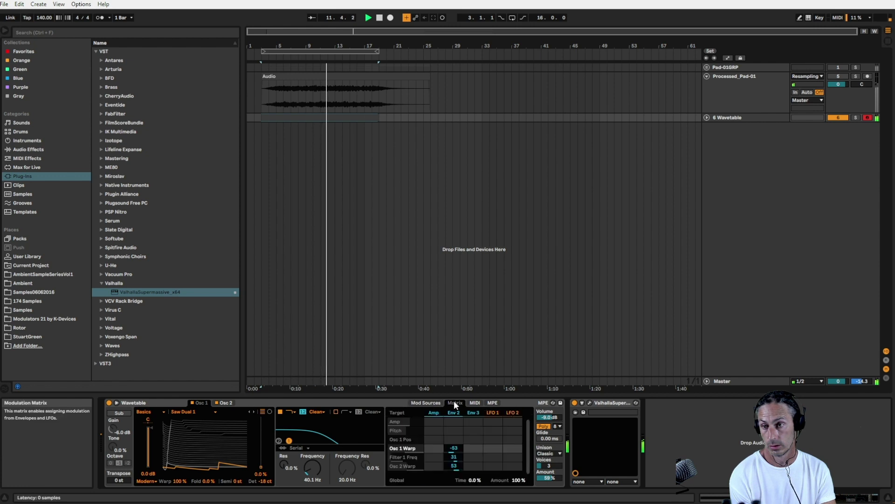
click(454, 457)
drag(454, 457, 454, 454)
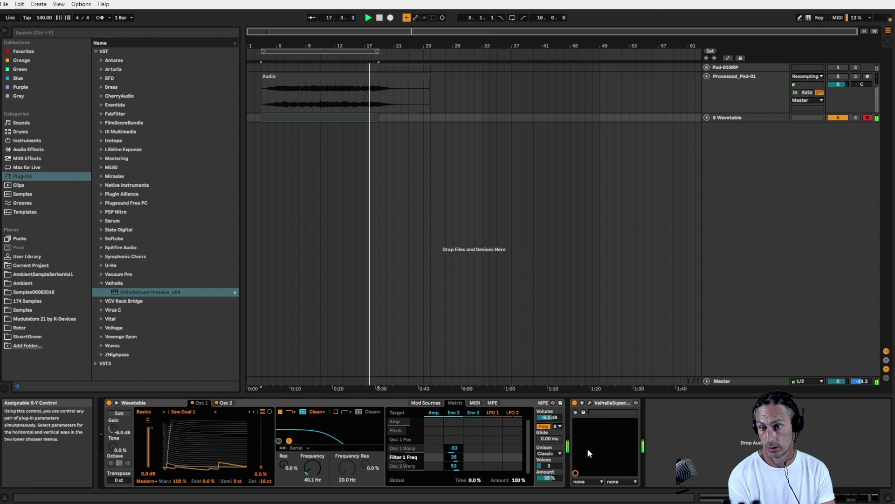
Step: Raise Wavetable's Classic unison voice count and replay the clip to hear the thicker pad
drag(553, 463, 553, 454)
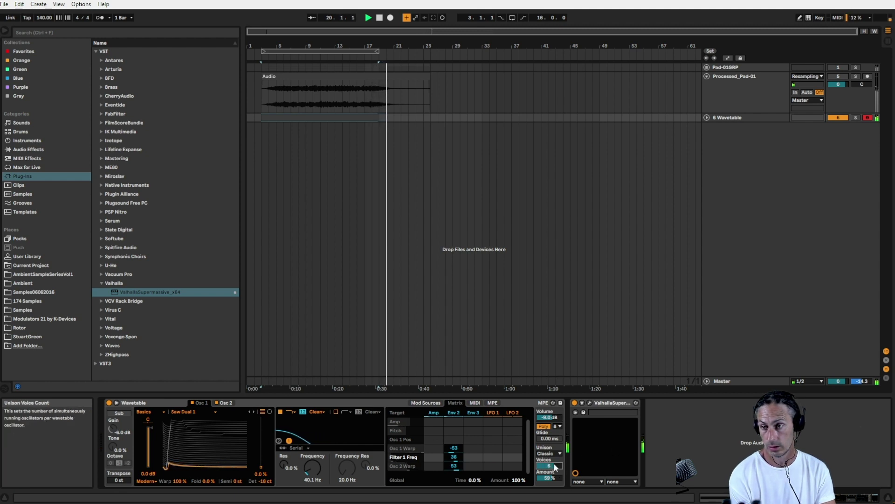
key(space)
key(space)
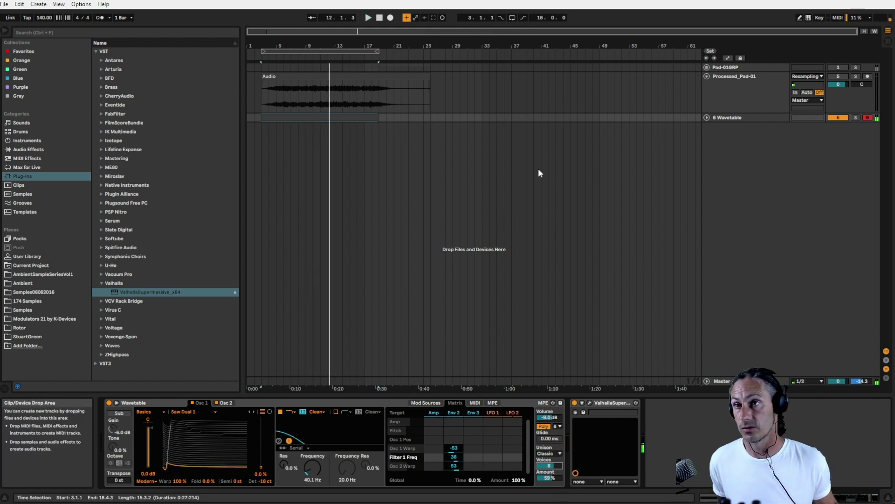
Step: Insert an audio track below the Wavetable track, set its input to Resampling and arm it for recording
right_click(773, 157)
click(765, 167)
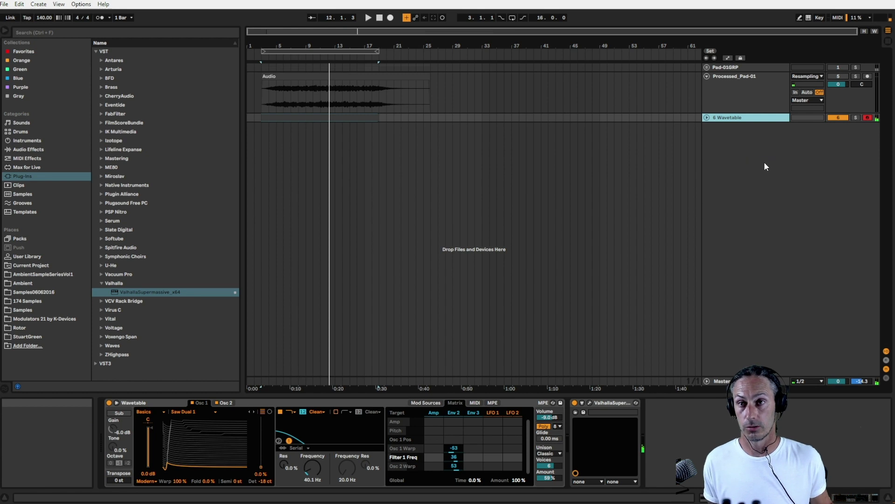
click(806, 127)
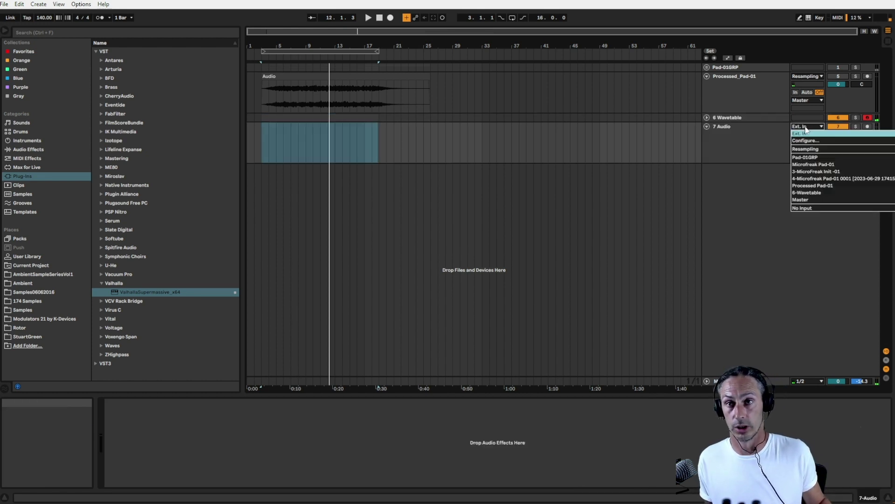
click(809, 148)
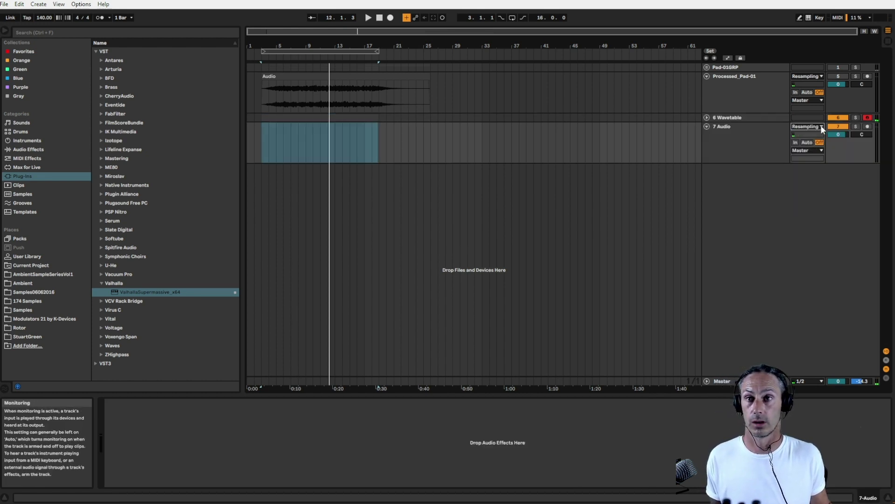
click(868, 127)
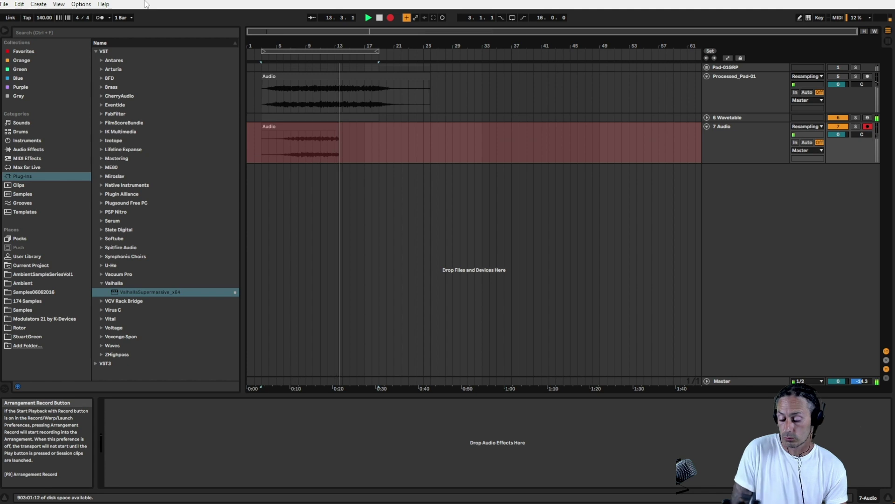
Step: Discard the first take and resample the Wavetable pad onto the new audio track from bar 2 to about bar 26
key(space)
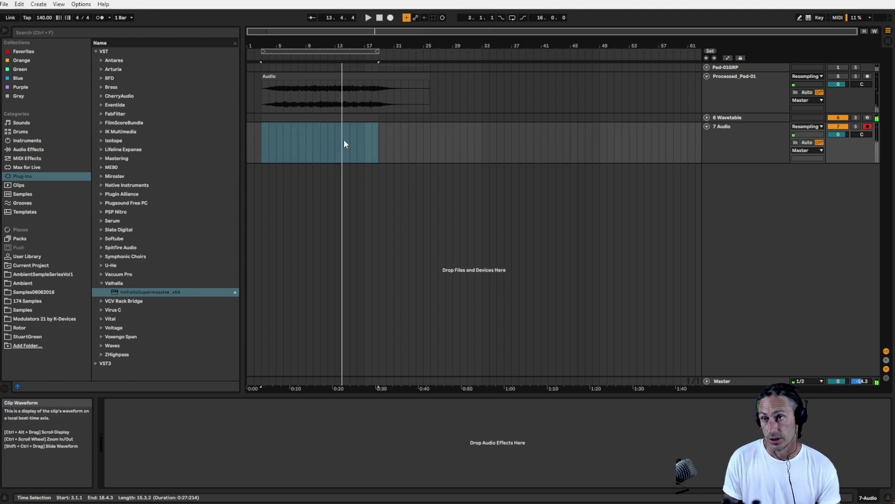
click(255, 149)
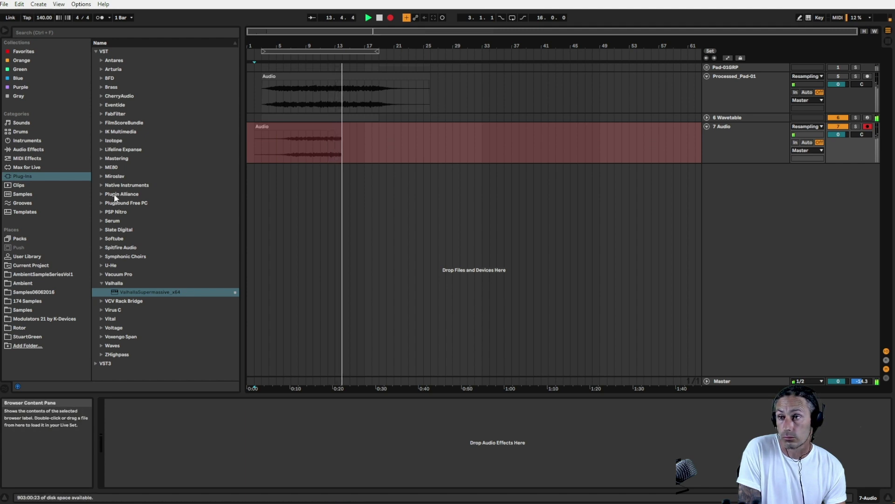
click(22, 152)
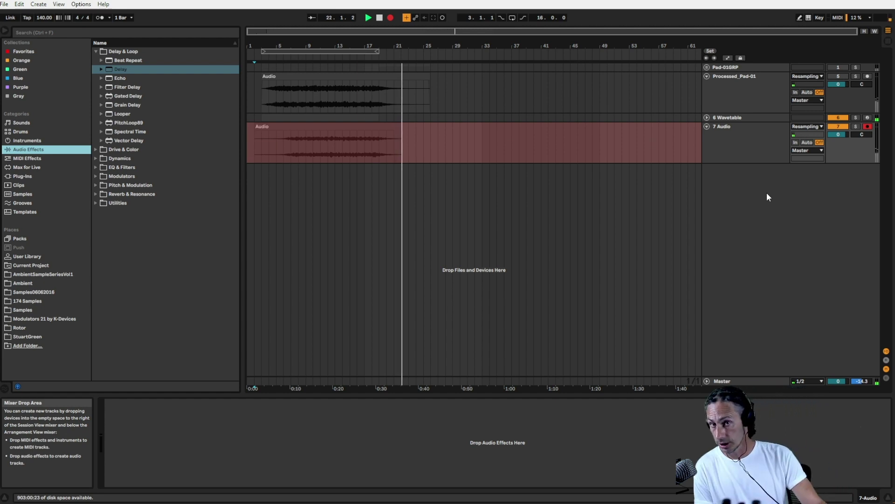
click(380, 17)
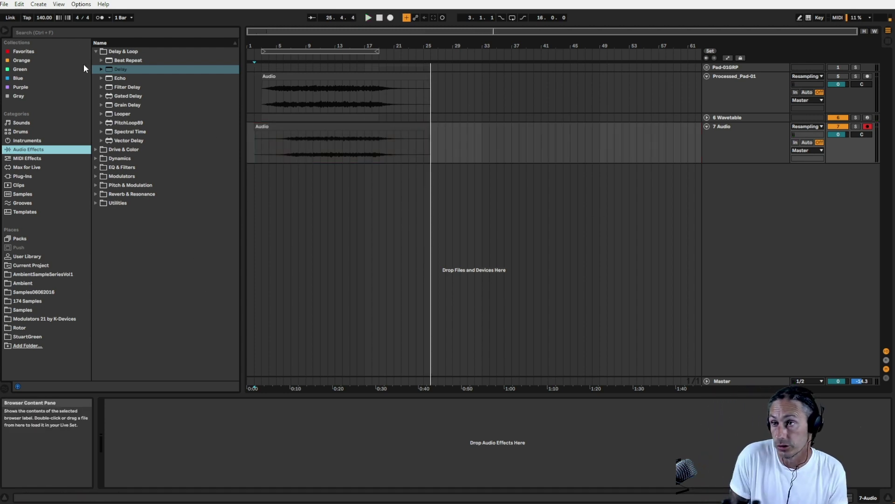
Step: Add a Sampler instrument on a new track and load the resampled pad clip into it
click(21, 144)
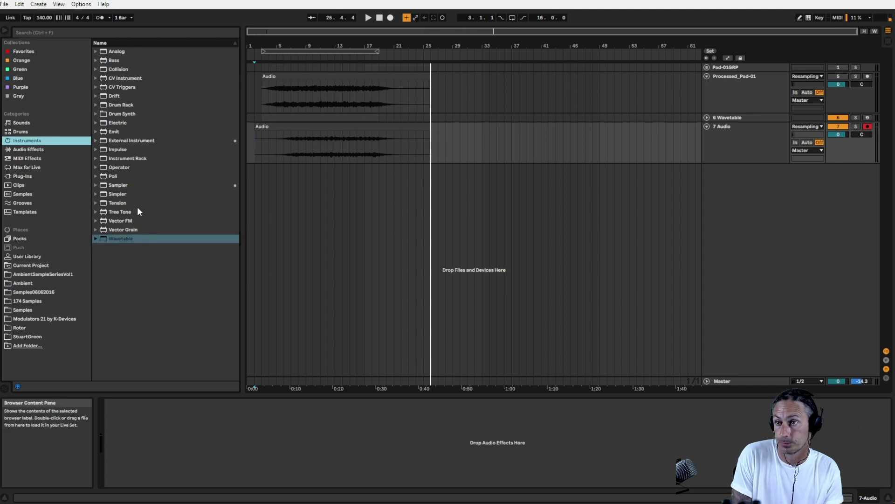
drag(114, 186, 307, 185)
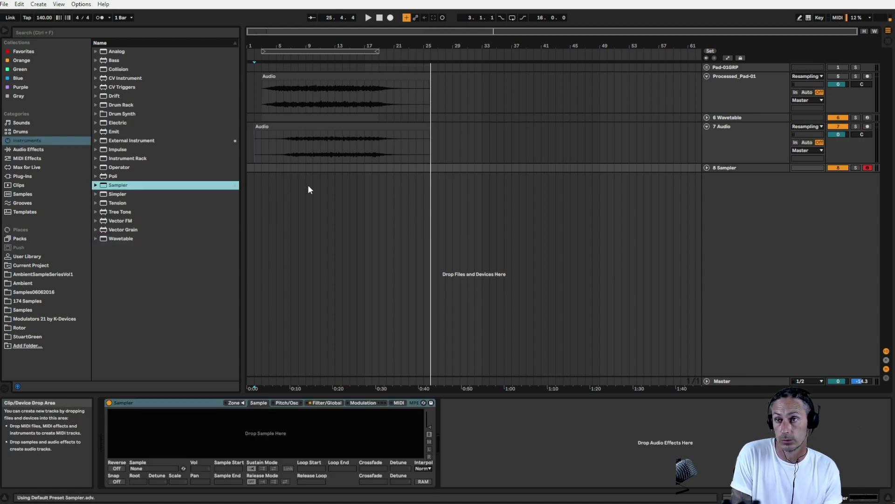
click(314, 132)
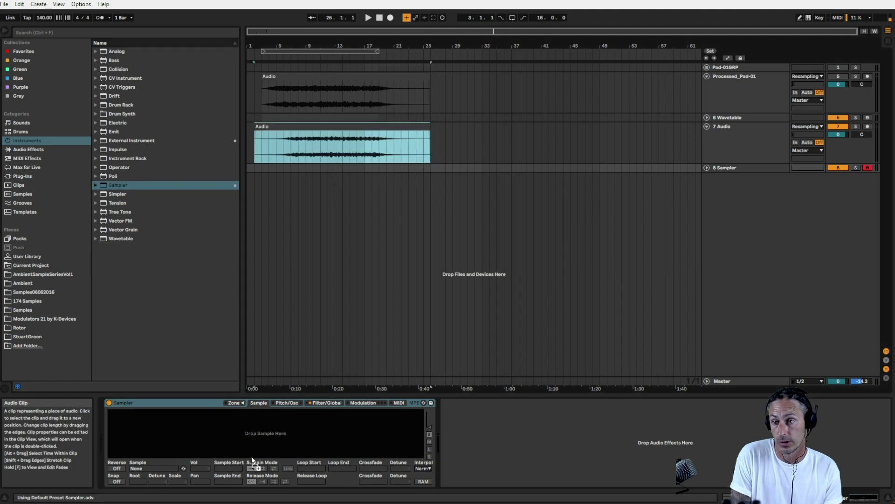
drag(251, 441, 250, 438)
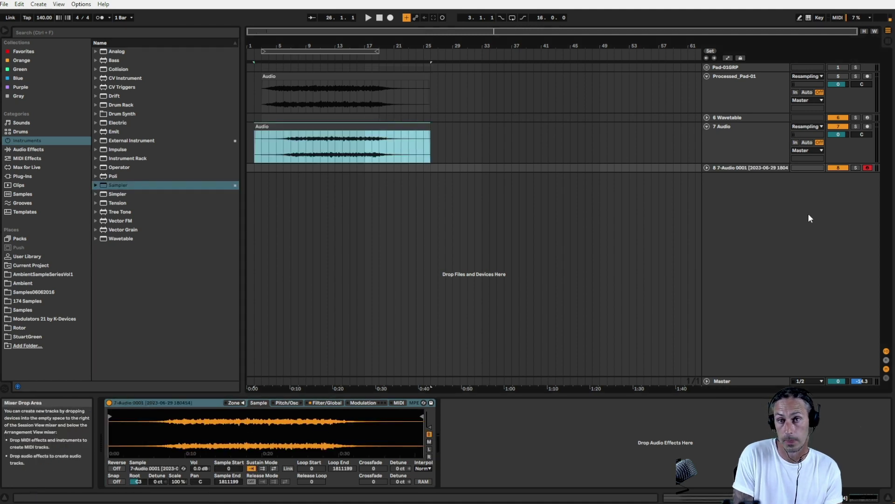
Step: Solo the Sampler track and move the sample start to about 158783, past the opening silence
click(856, 168)
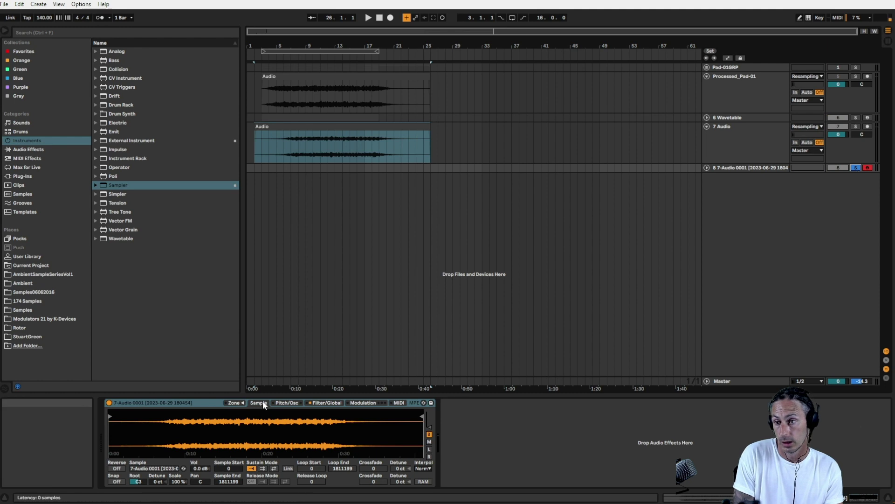
drag(113, 415, 141, 414)
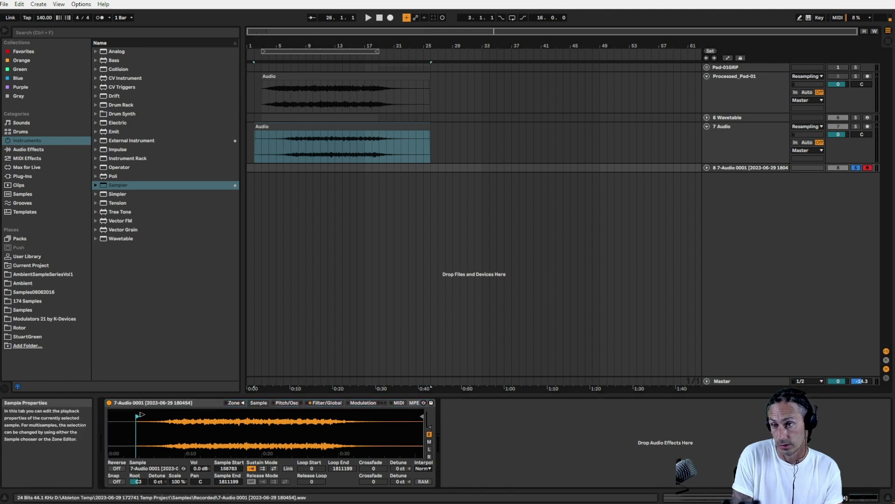
Step: Set Sampler's volume envelope release to 4.18 s and its attack to about 95 ms
click(326, 403)
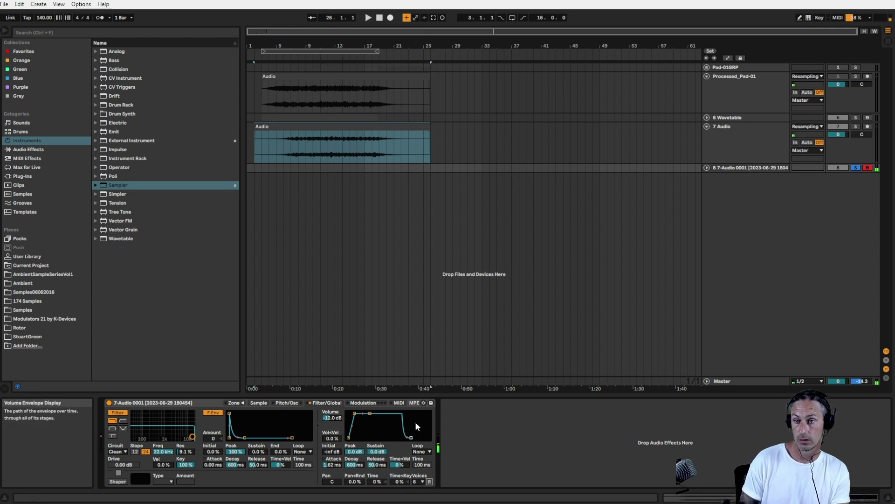
drag(378, 466, 378, 431)
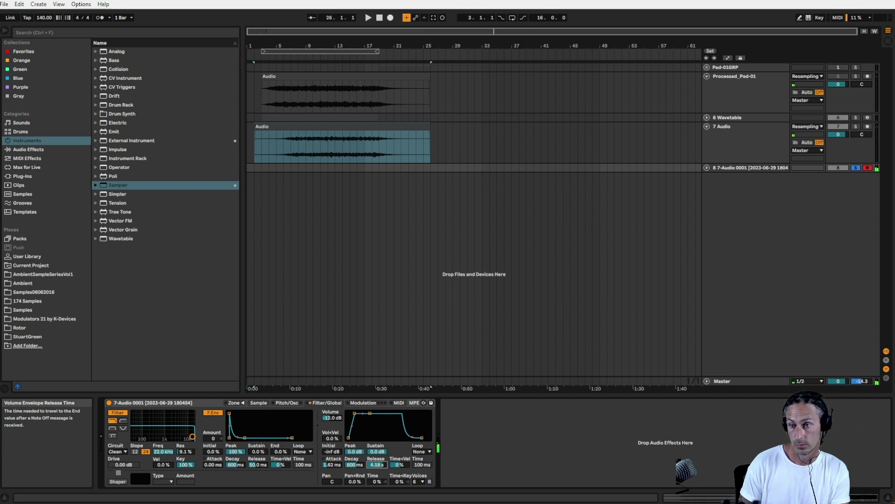
drag(331, 464, 332, 440)
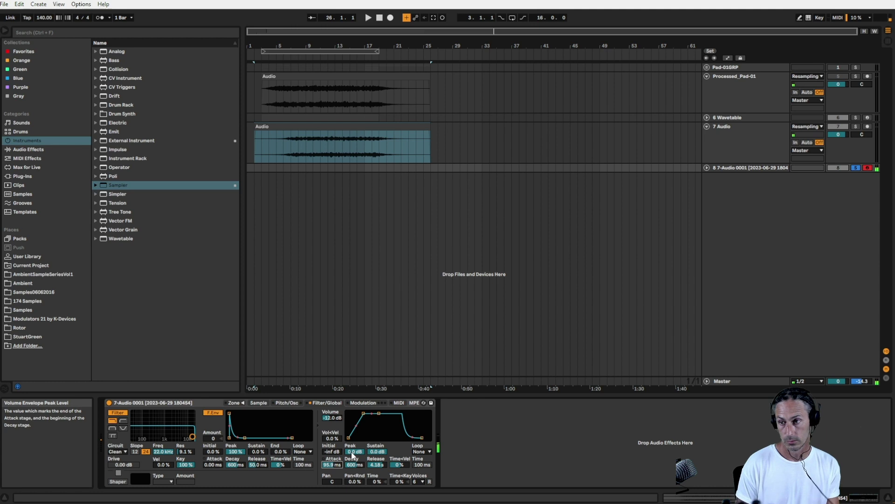
Step: Move the sample start to about 354624, enable Snap and set the sample's interpolation to Best
click(259, 403)
drag(139, 416, 172, 417)
click(117, 482)
click(425, 469)
click(434, 496)
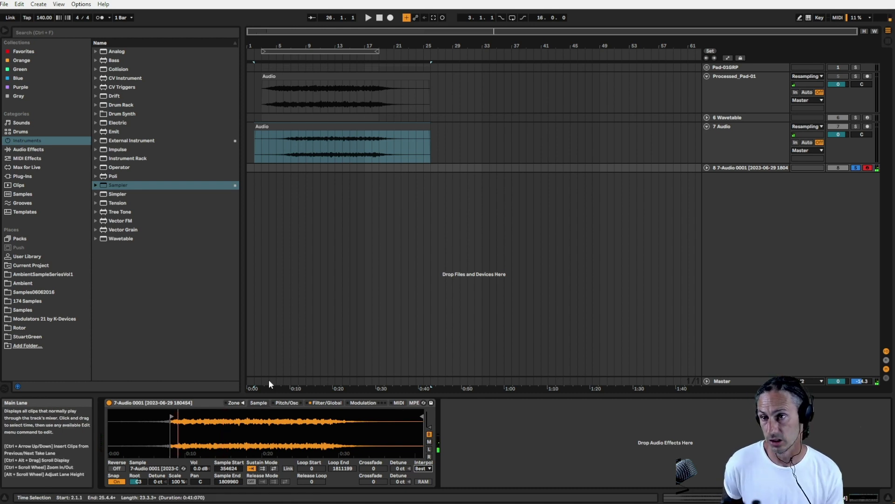
Step: Set Sampler's polyphony to 16 voices in its global settings
click(327, 403)
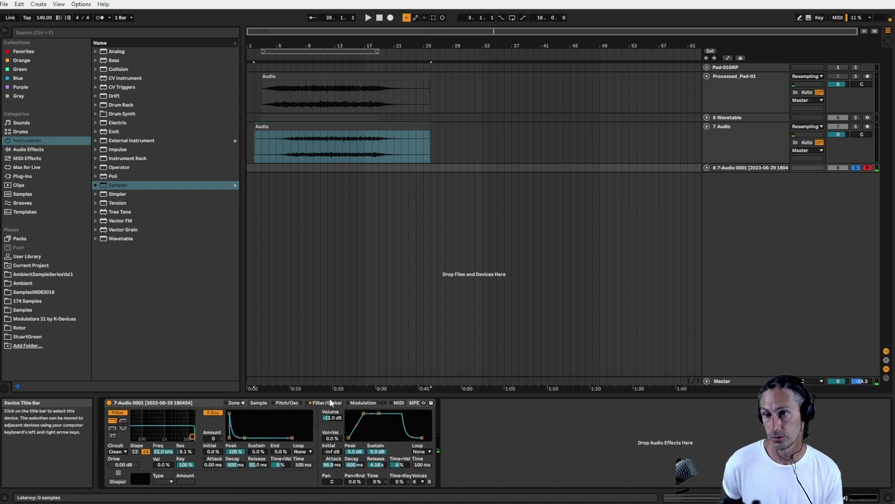
click(423, 483)
click(417, 467)
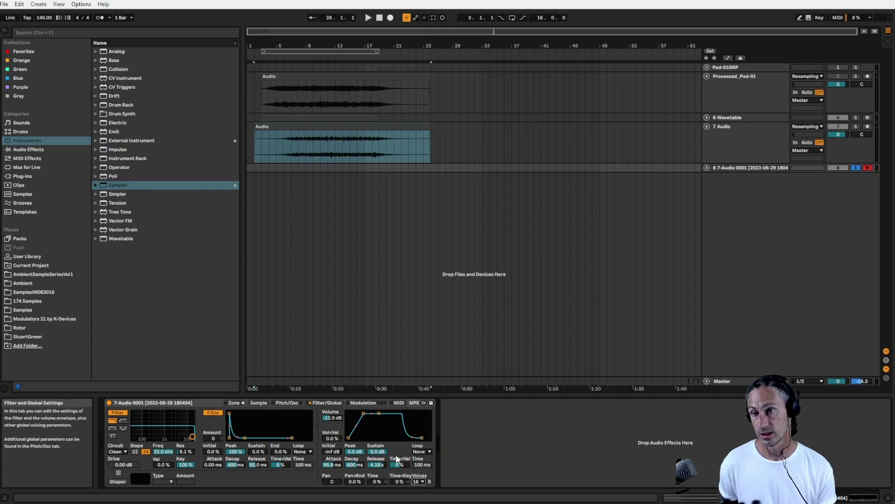
Step: Set Sampler's volume envelope attack to 1.52 s and its release to 4.02 s
mouse_move(412, 436)
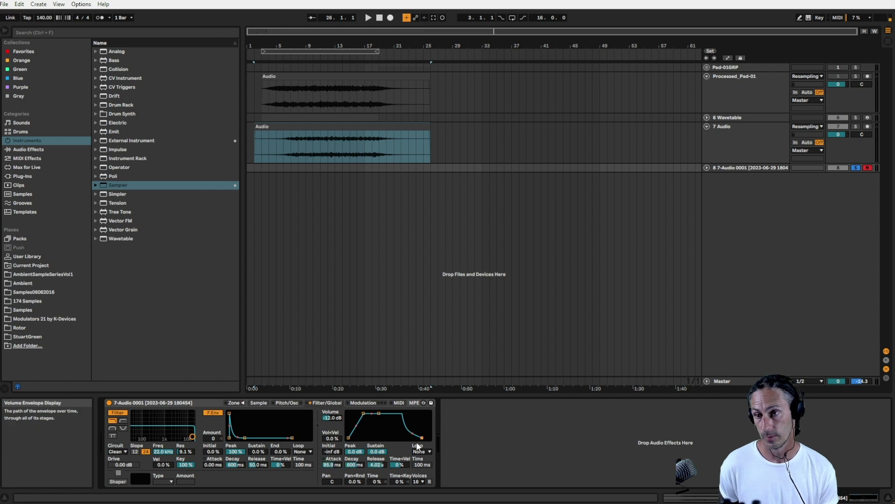
drag(334, 469, 334, 457)
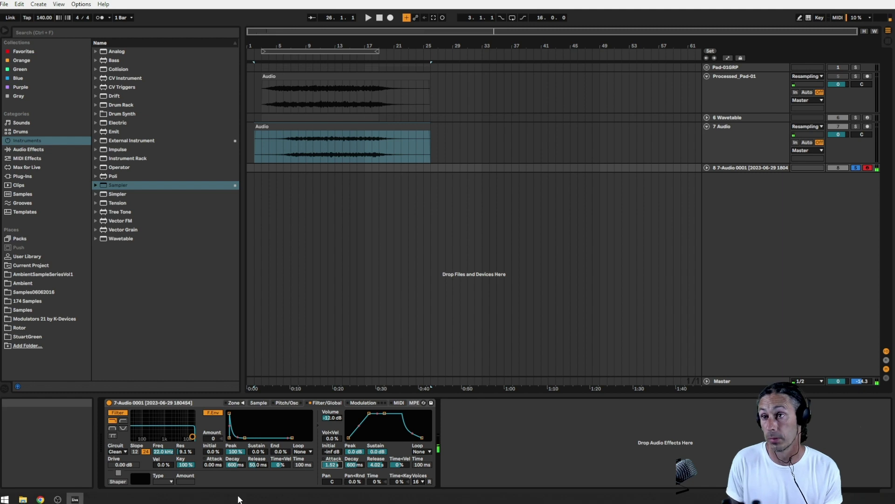
Step: Load the ValhallaSupermassive_x64 plug-in after Sampler and open its window
click(18, 95)
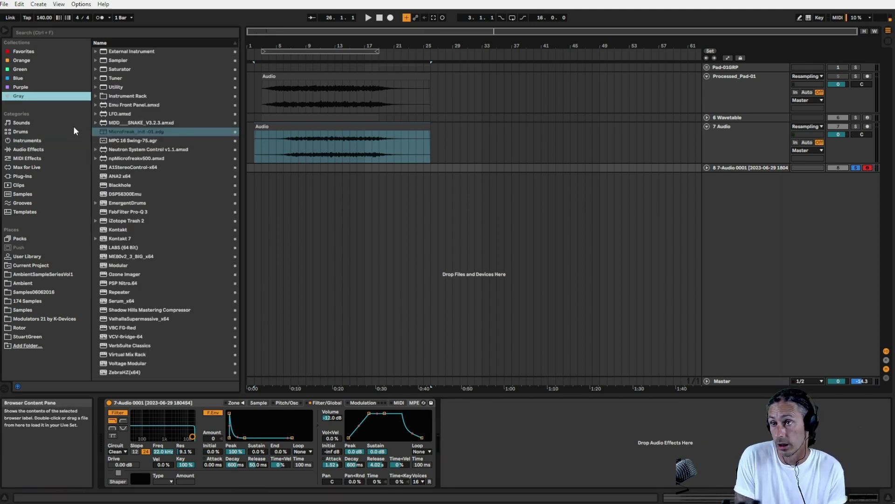
click(23, 177)
double_click(140, 291)
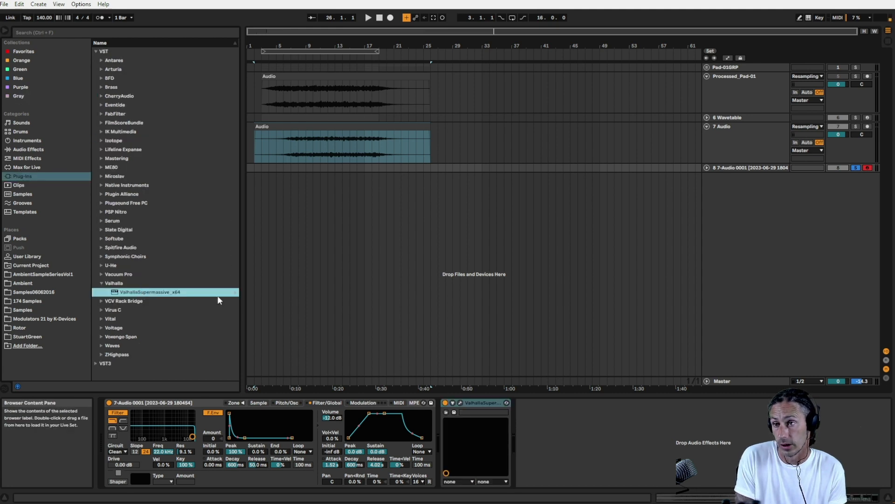
click(461, 402)
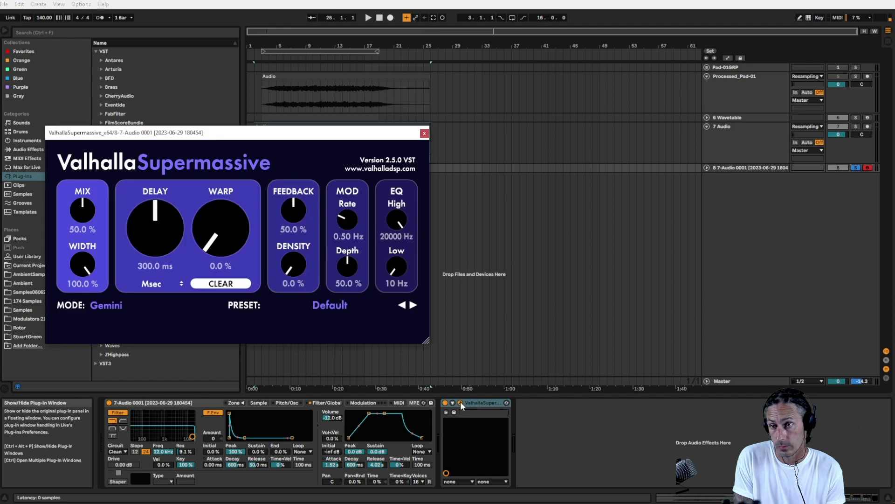
Step: Set ValhallaSupermassive to Hydra mode with mix 60.8 %, delay 860 ms, warp 100 %, feedback 62 % and density 100 %, and close its window
click(322, 304)
click(294, 368)
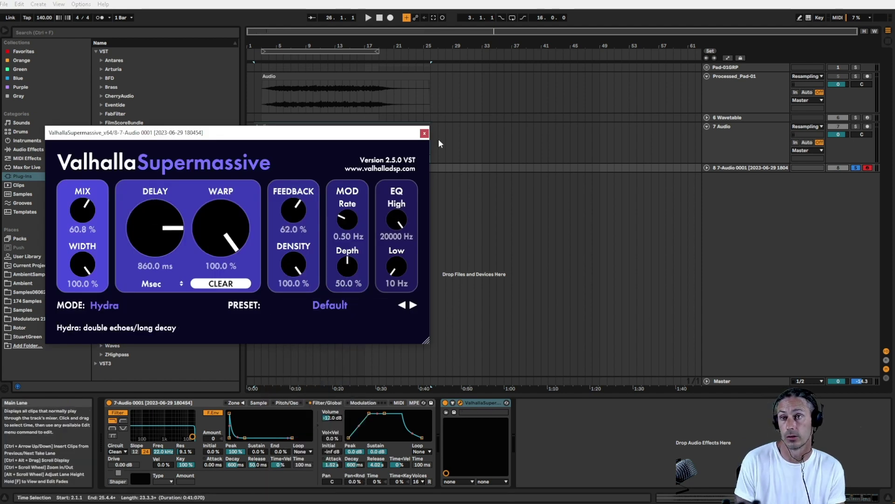
click(425, 134)
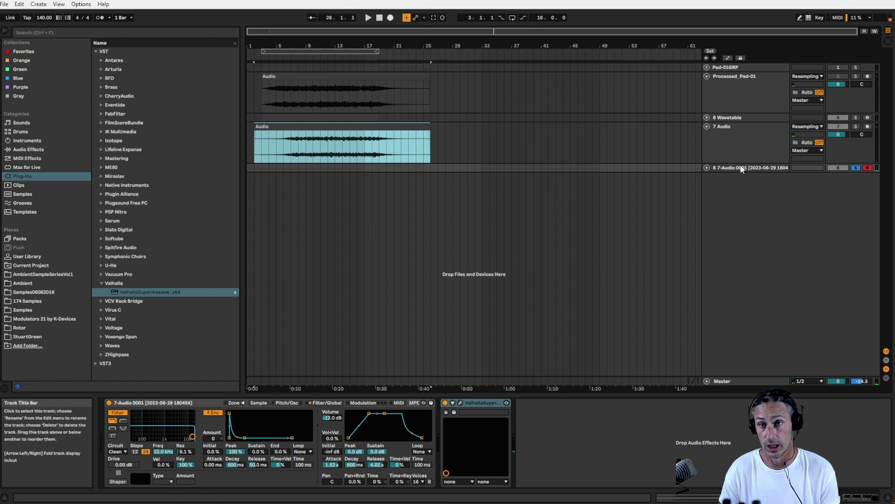
Step: Move the 16-bar MIDI clip from the Wavetable track to the Sampler track at bar 3 and open its C3 note for viewing
click(636, 169)
click(313, 119)
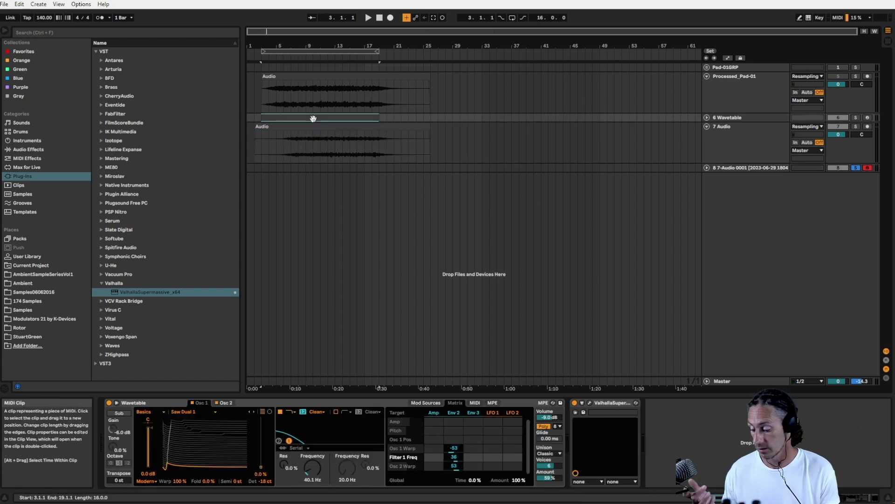
drag(314, 118, 313, 168)
double_click(313, 168)
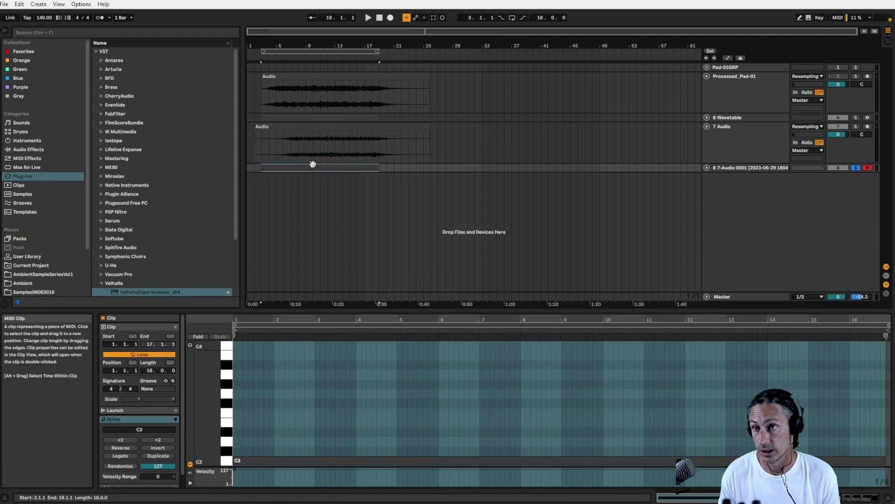
click(246, 462)
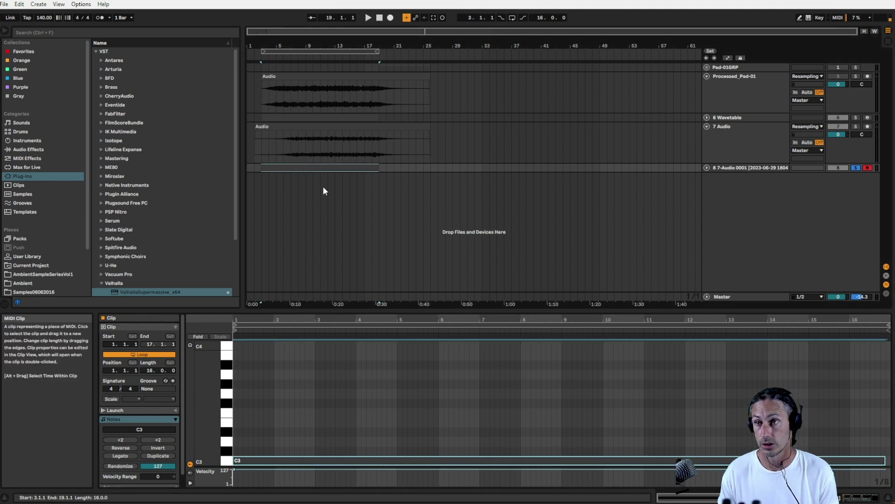
Step: Insert an audio track below the Sampler track, set its input to Resampling and arm it for recording
right_click(749, 214)
click(768, 220)
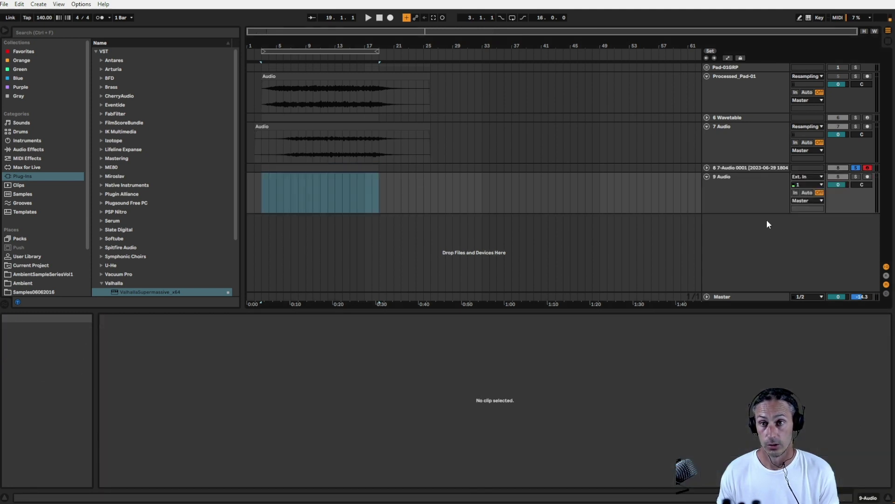
click(810, 176)
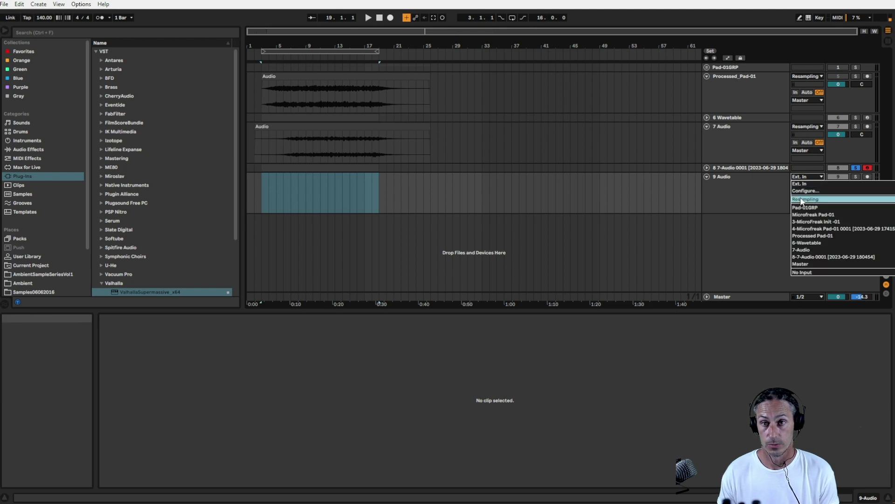
click(800, 200)
click(867, 176)
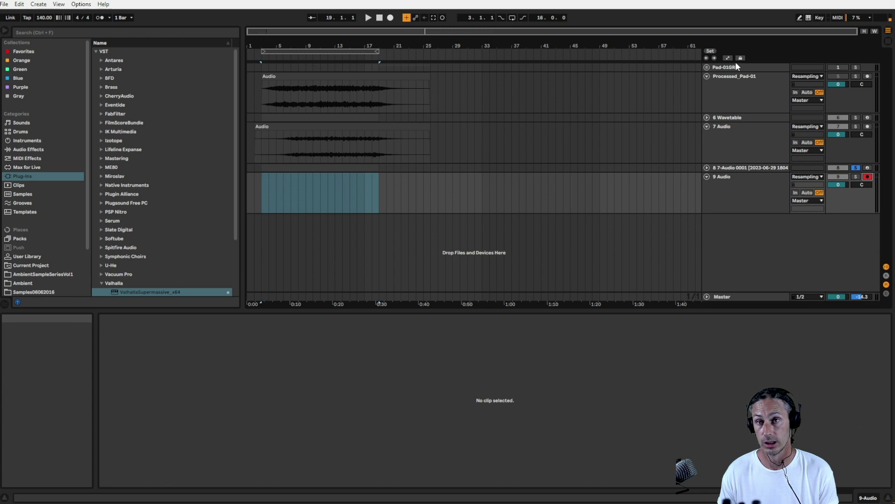
Step: Rename the new audio track Processed_Pad-02, reusing the name of the first processed pad track
click(740, 78)
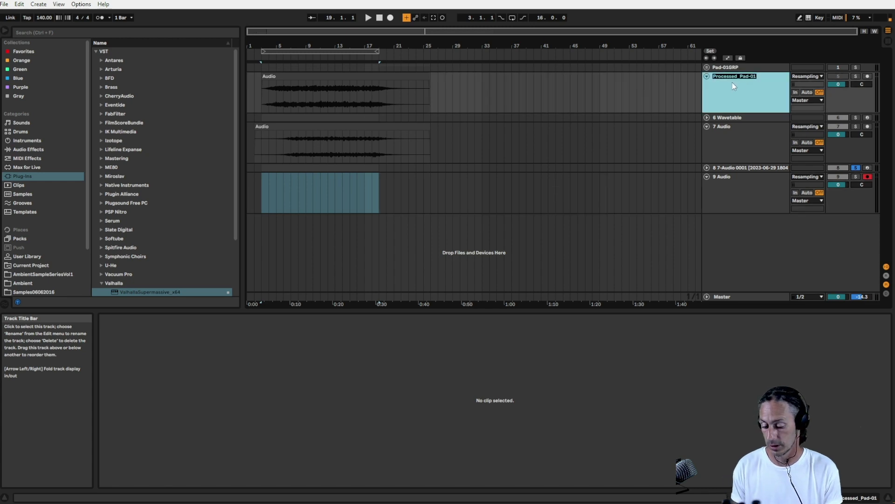
click(738, 178)
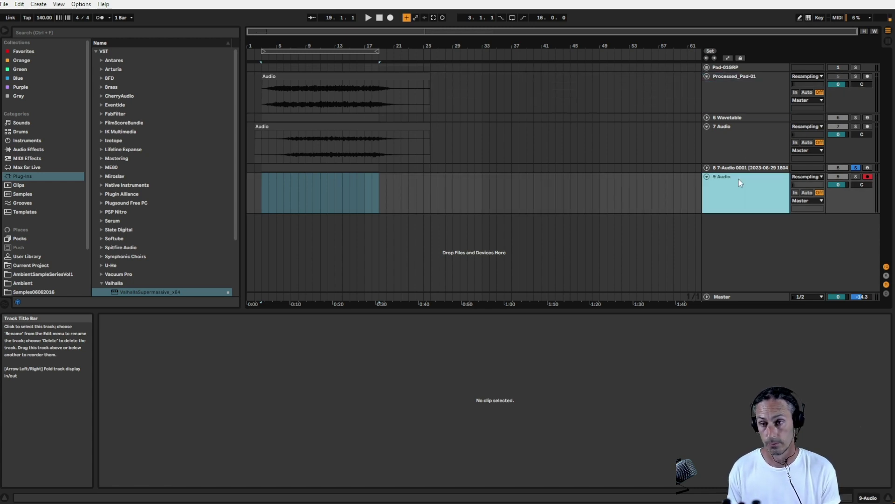
text(Processed_Pad-01)
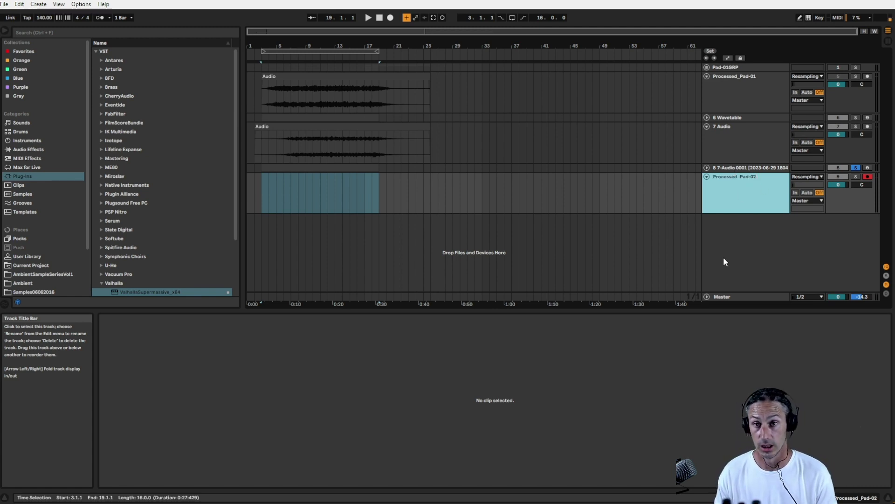
Step: Record the Sampler pad onto the Processed_Pad-02 track from bar 2 to just past bar 22, including the reverb tail
click(260, 195)
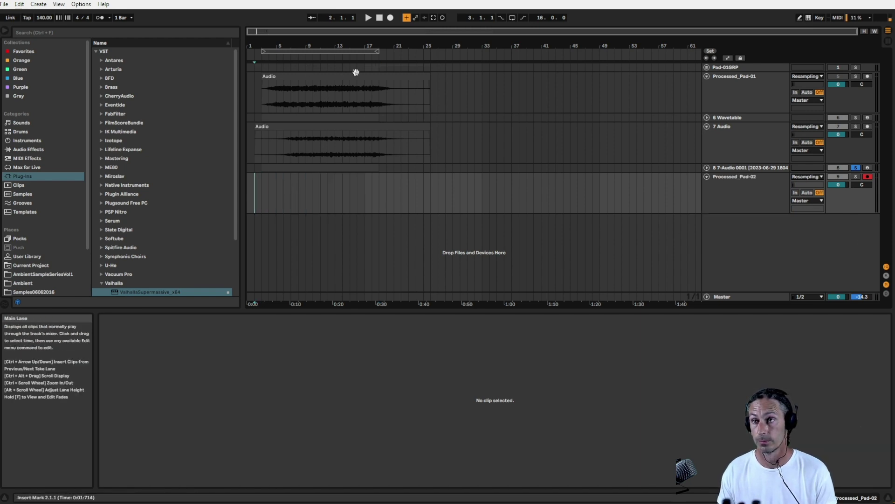
click(391, 17)
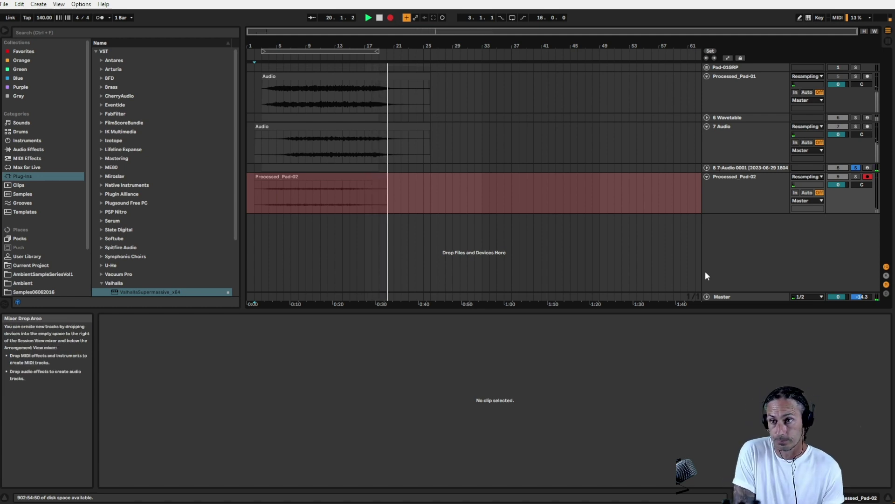
click(380, 18)
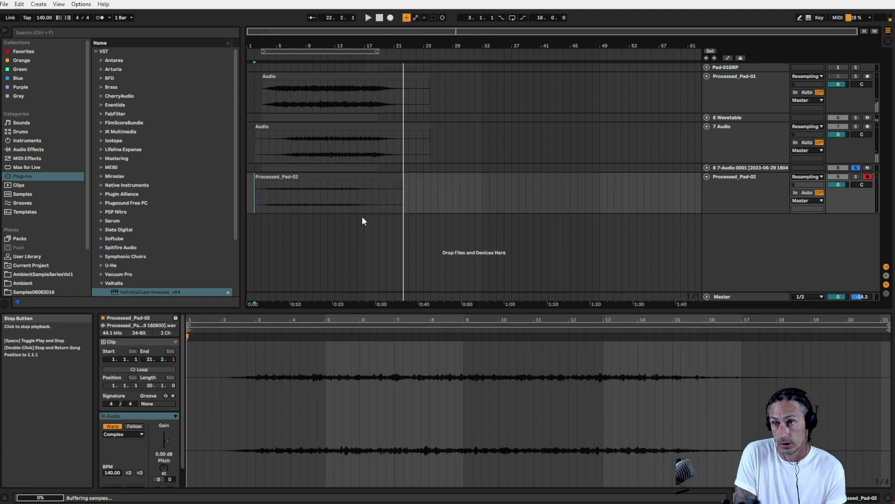
Step: Raise the Processed_Pad-02 clip's gain to 11.6 dB and solo its track for playback
click(317, 174)
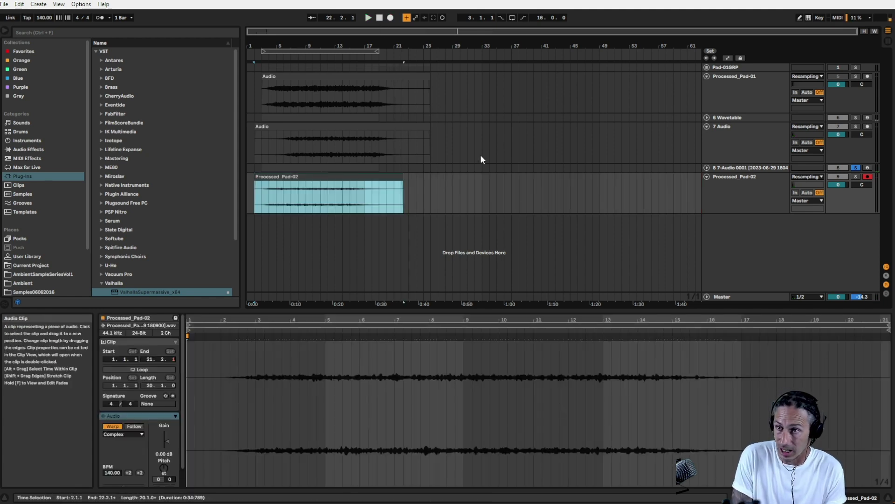
drag(163, 442, 164, 435)
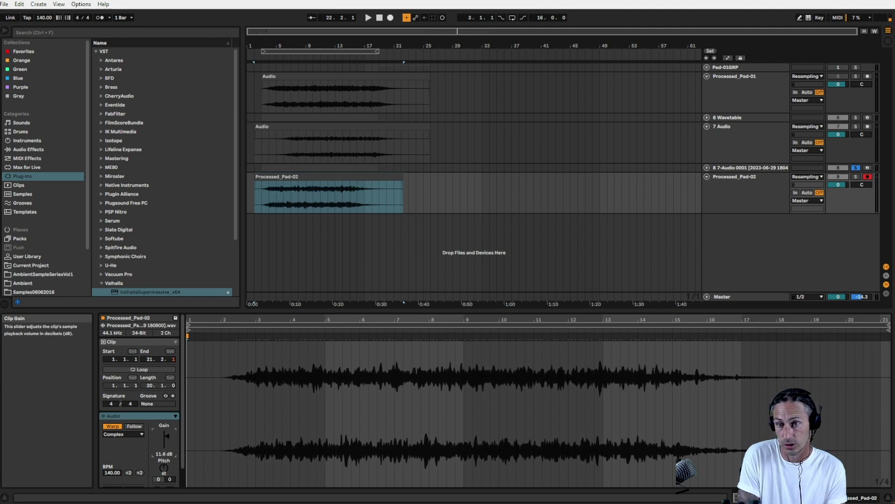
click(857, 178)
key(space)
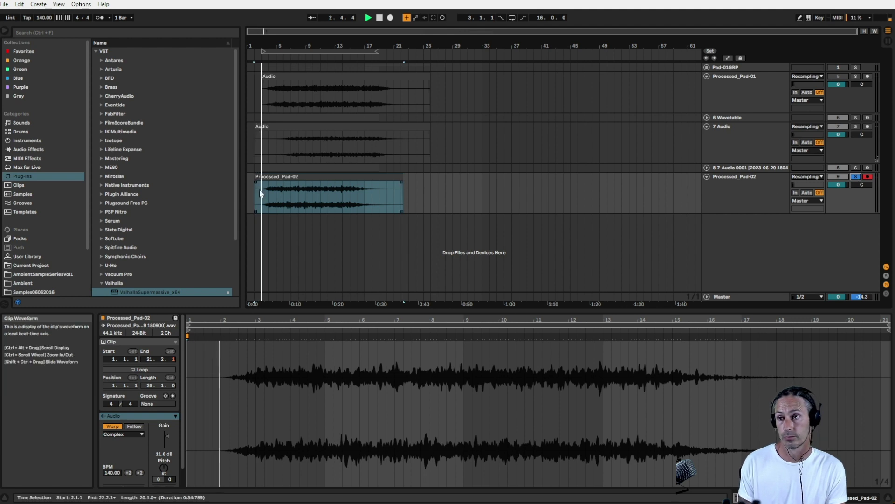
Step: Trim the start of the Processed_Pad-02 clip to bar 3 and play it back from there
drag(260, 193, 263, 193)
key(space)
key(space)
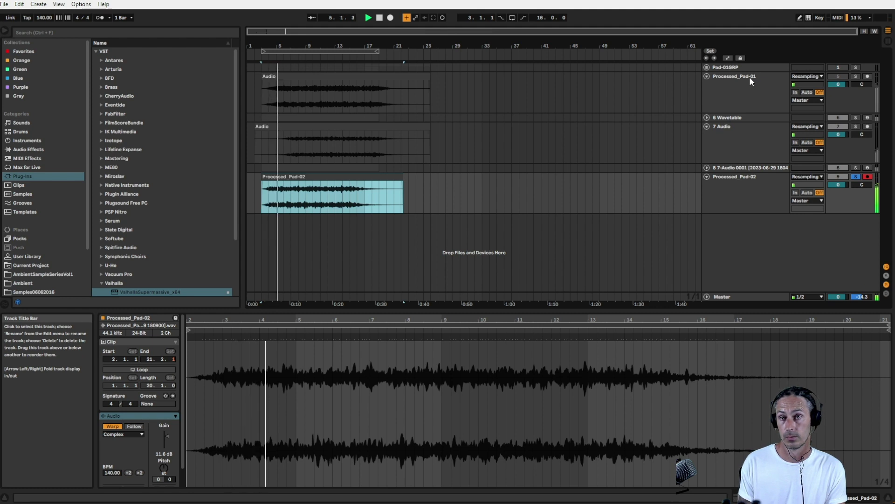
Step: Group the Wavetable, 7 Audio and Sampler tracks together
click(746, 168)
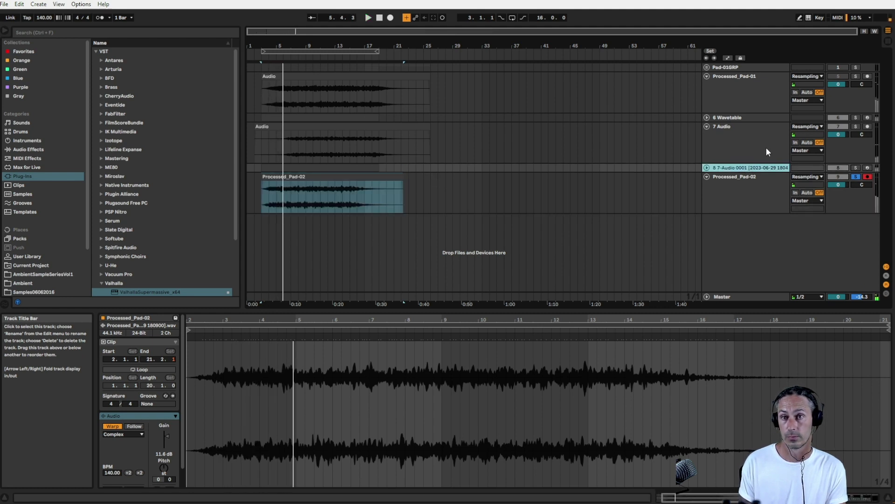
drag(746, 135, 747, 119)
right_click(747, 119)
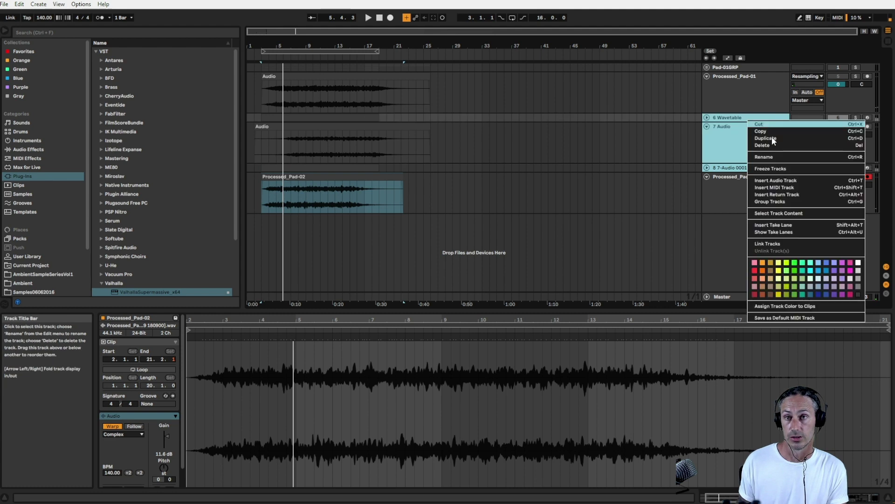
click(769, 202)
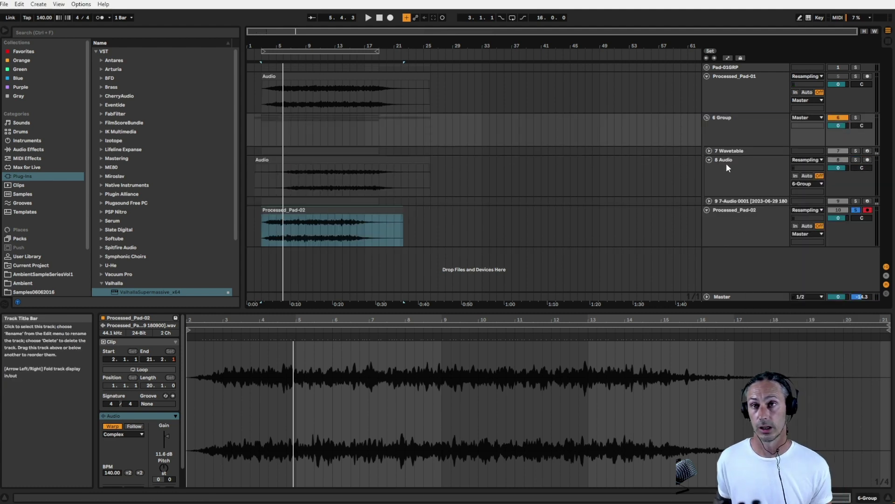
Step: Rename the new track group Pad-02GRP and fold it
click(735, 121)
key(ctrl+r)
text(P)
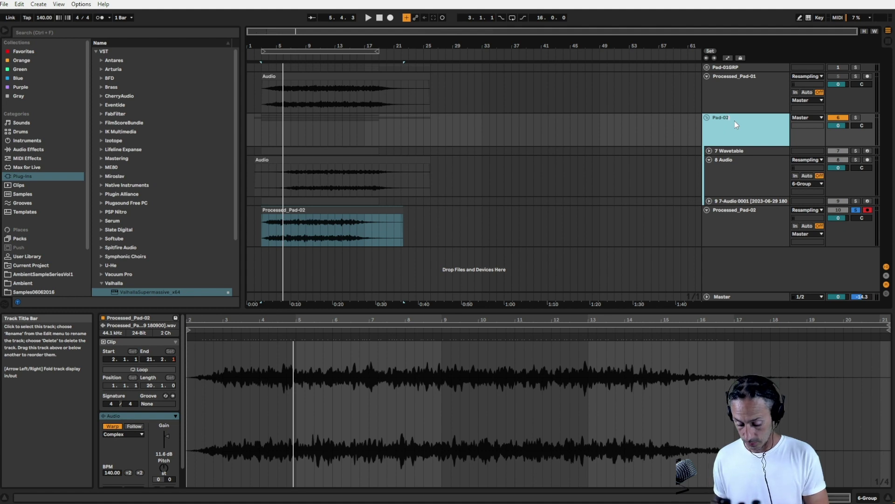
text(ad-02GRP)
key(Return)
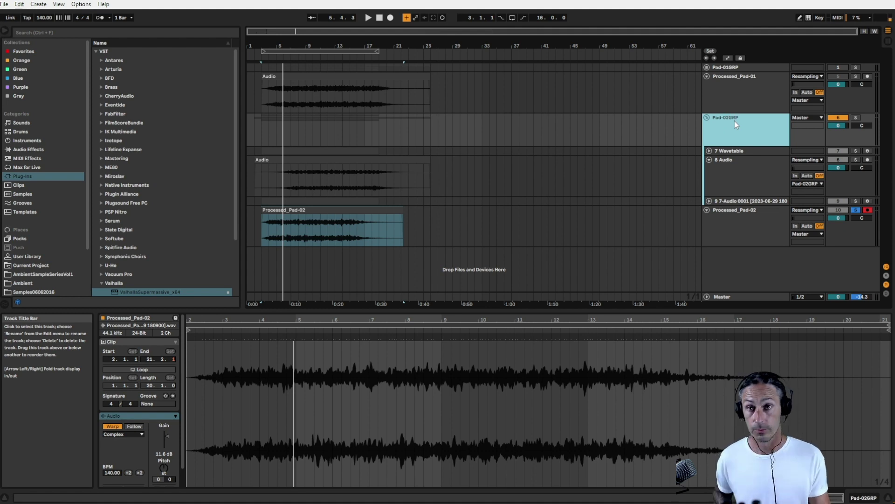
click(707, 118)
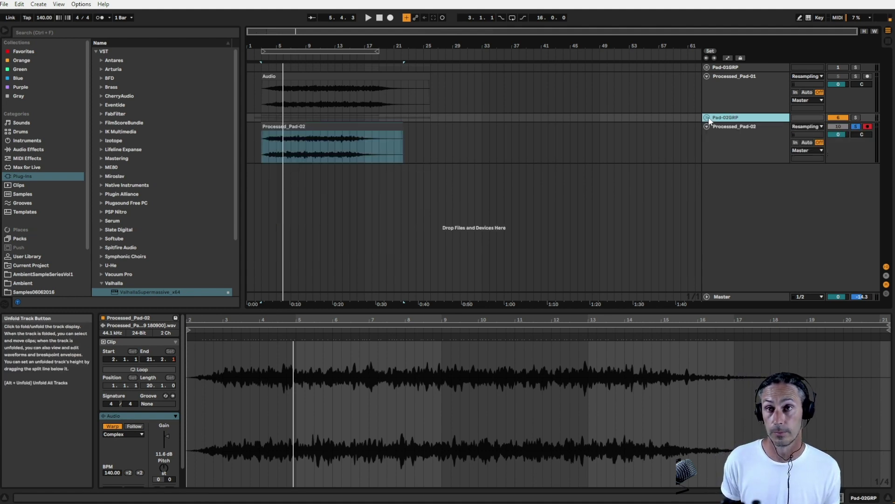
Step: Deactivate the Pad-02GRP group, turn off solo on Processed_Pad-02 and select its clip
click(837, 118)
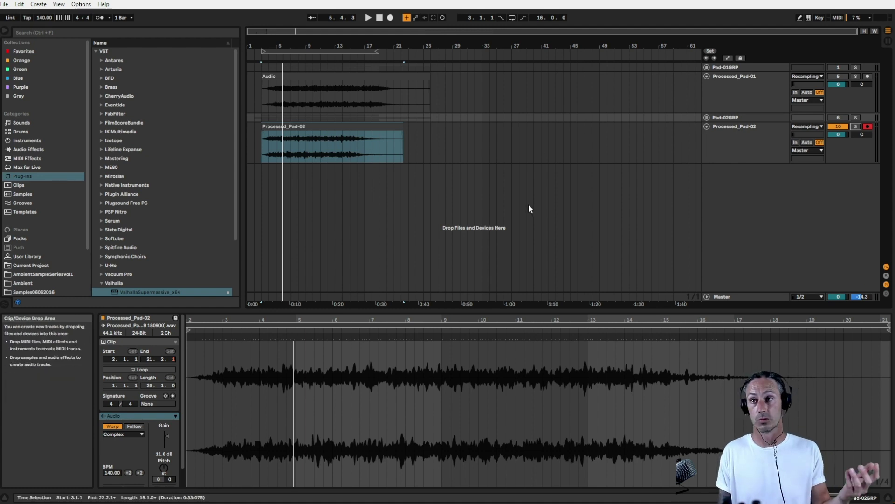
click(301, 128)
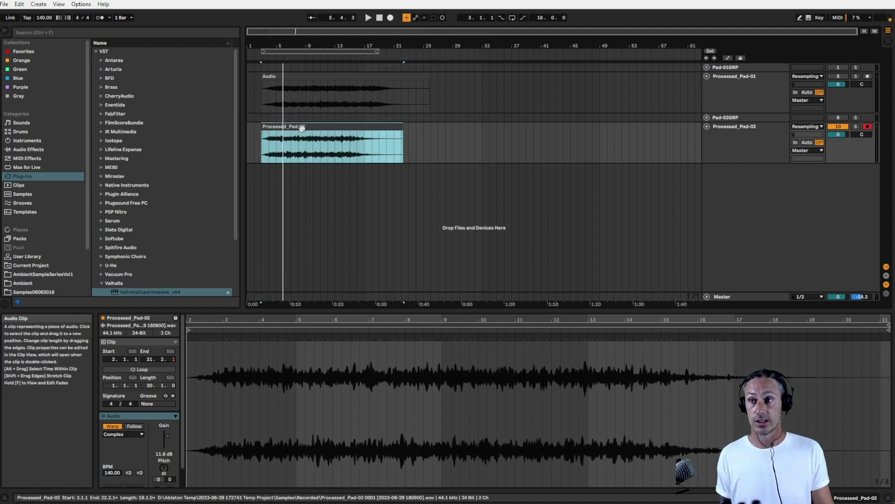